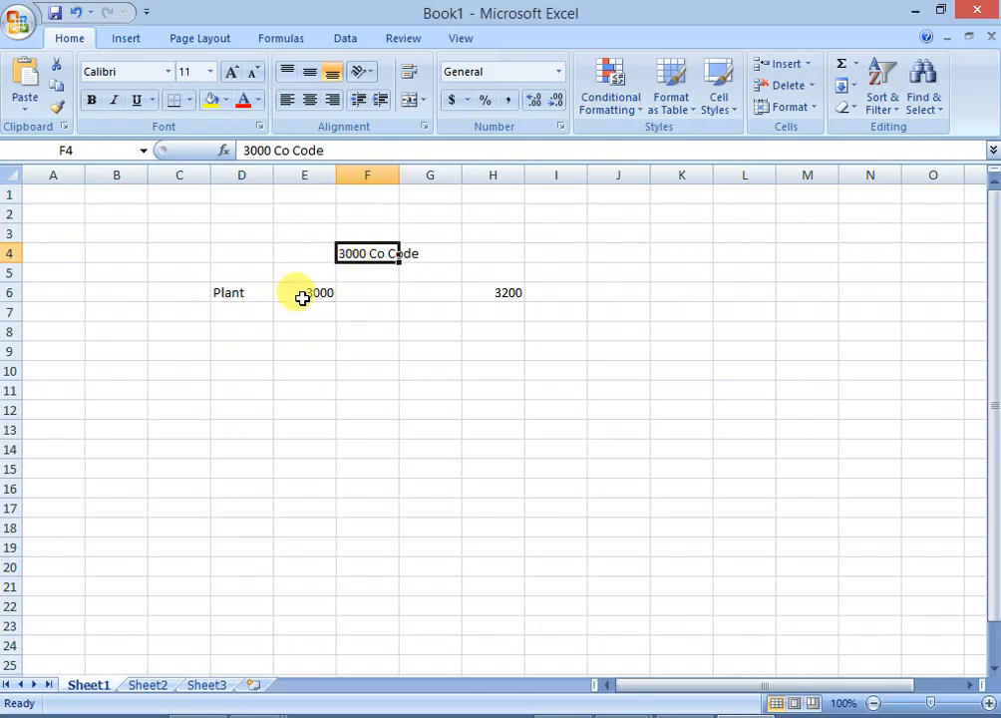
{"action": "left_click", "coordinate": [301, 298]}
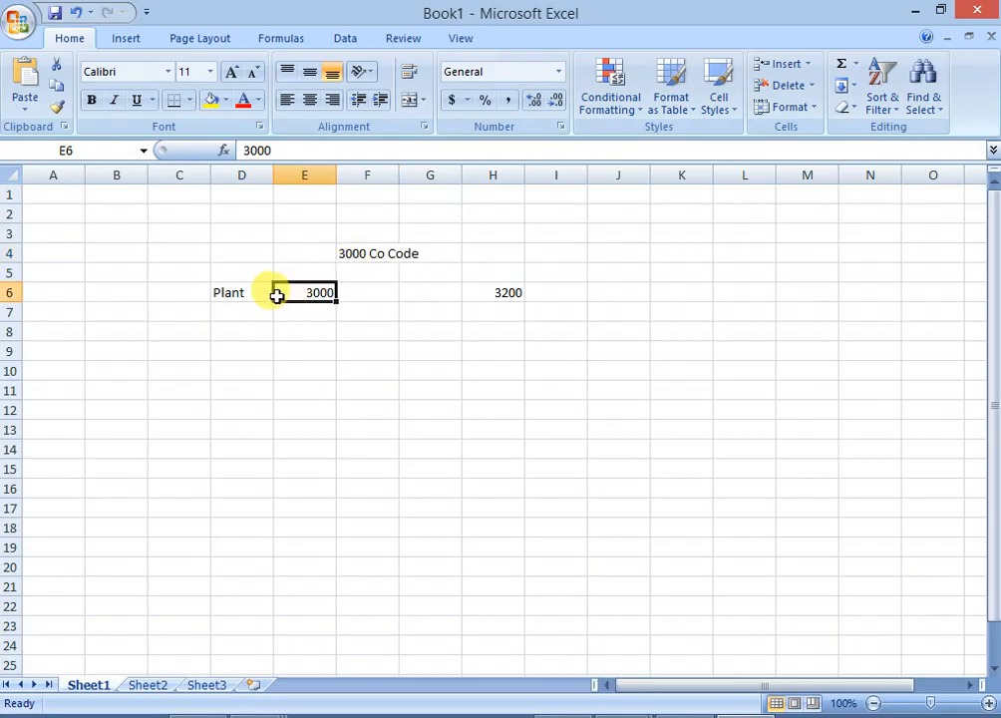
{"action": "left_click", "coordinate": [507, 295]}
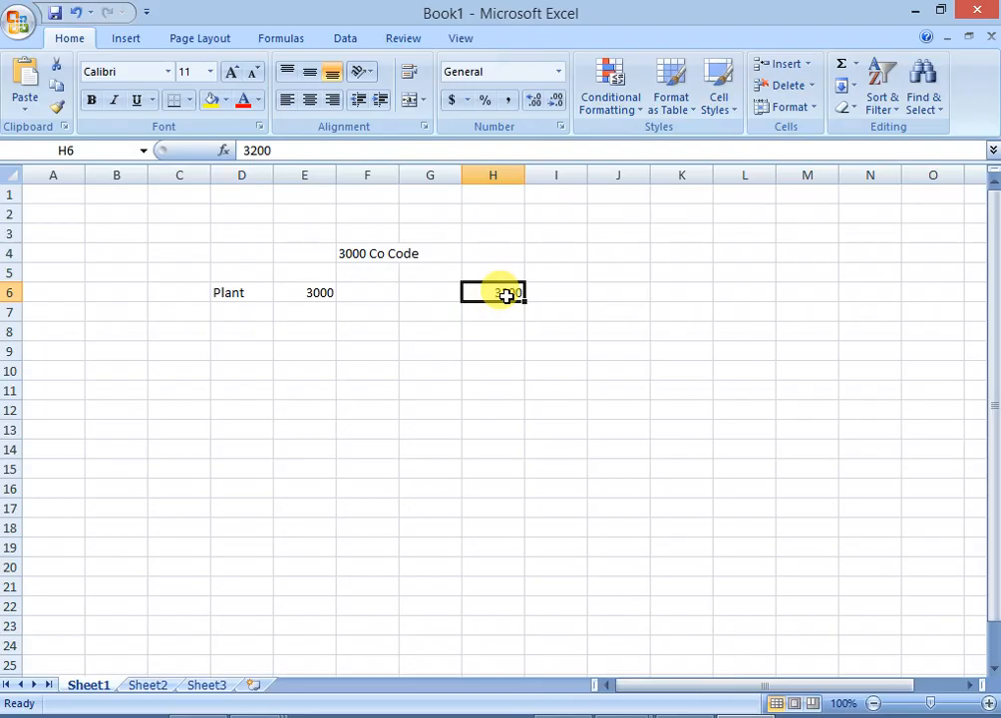
{"action": "left_click", "coordinate": [291, 290]}
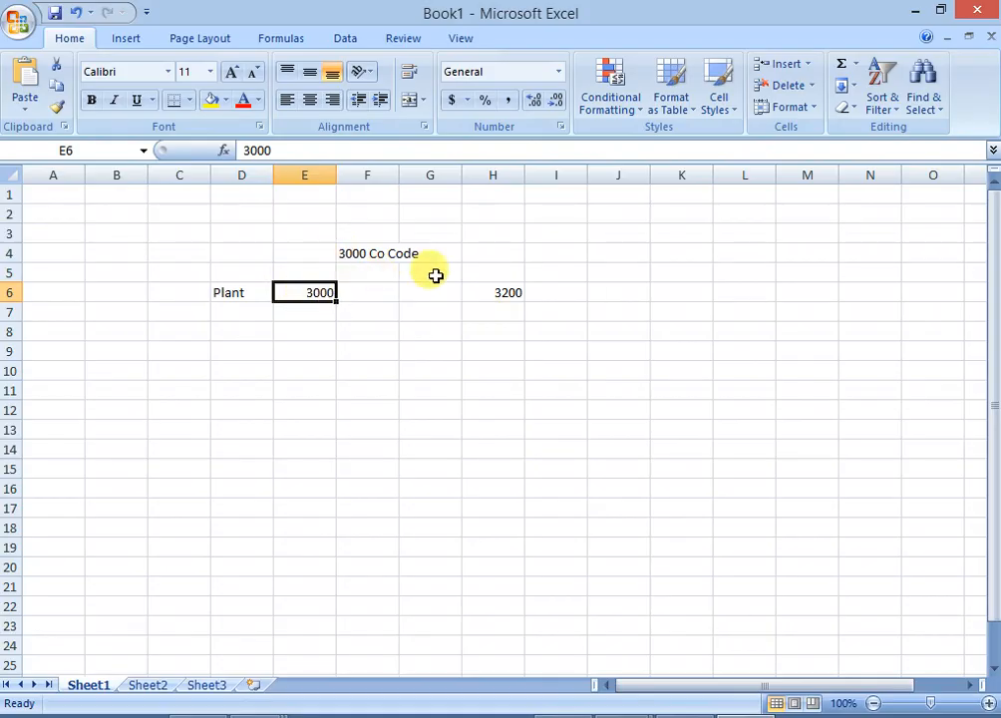
{"action": "left_click", "coordinate": [500, 295]}
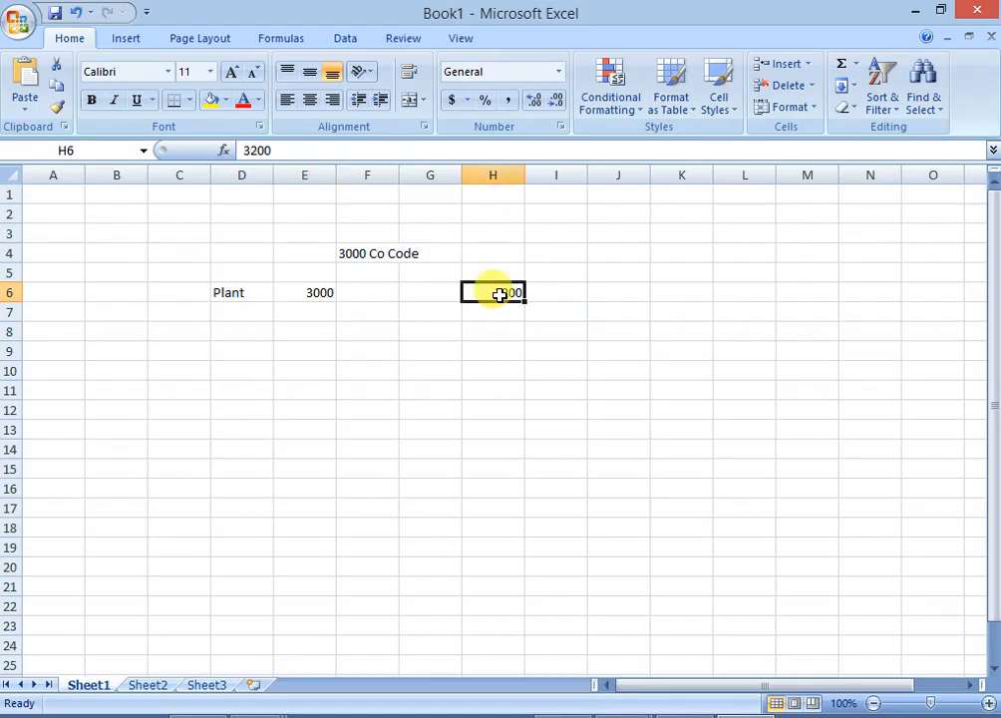
{"action": "left_click", "coordinate": [318, 293]}
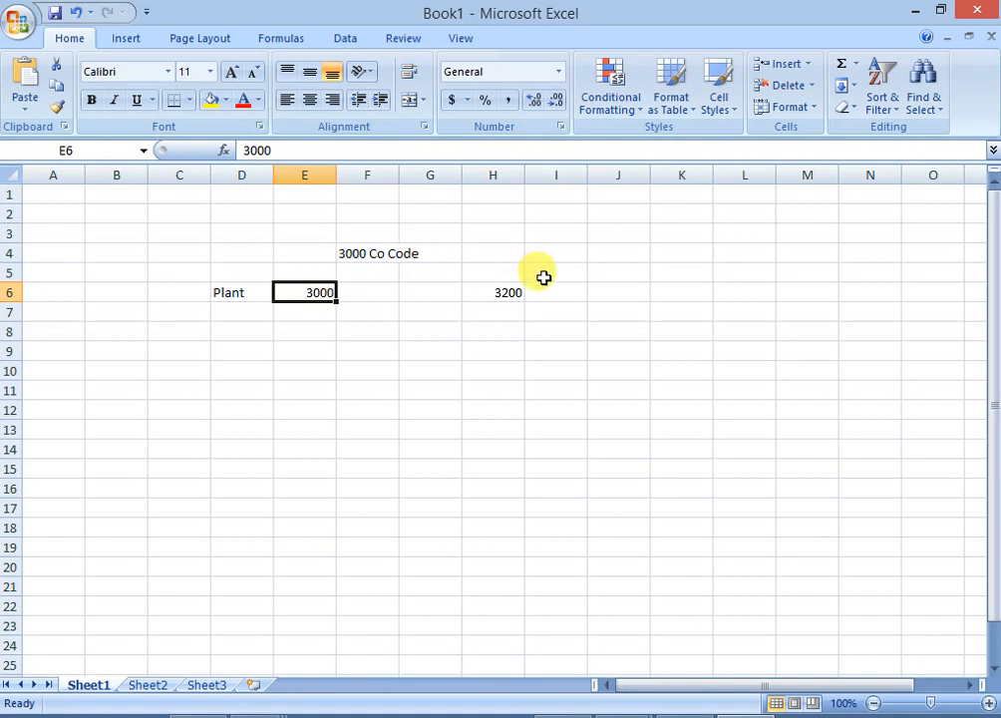
{"action": "left_click", "coordinate": [514, 293]}
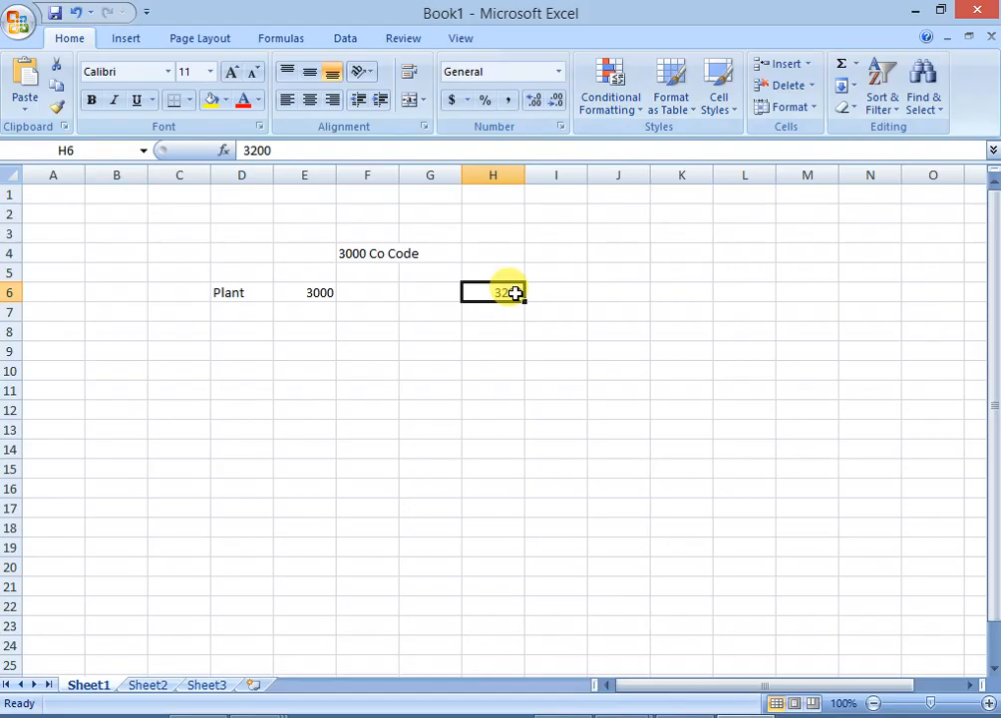
- Add a second plant pair below the first by entering 3100 in E7 and 3200 in H7
{"action": "left_click", "coordinate": [311, 310]}
{"action": "type", "text": "3100"}
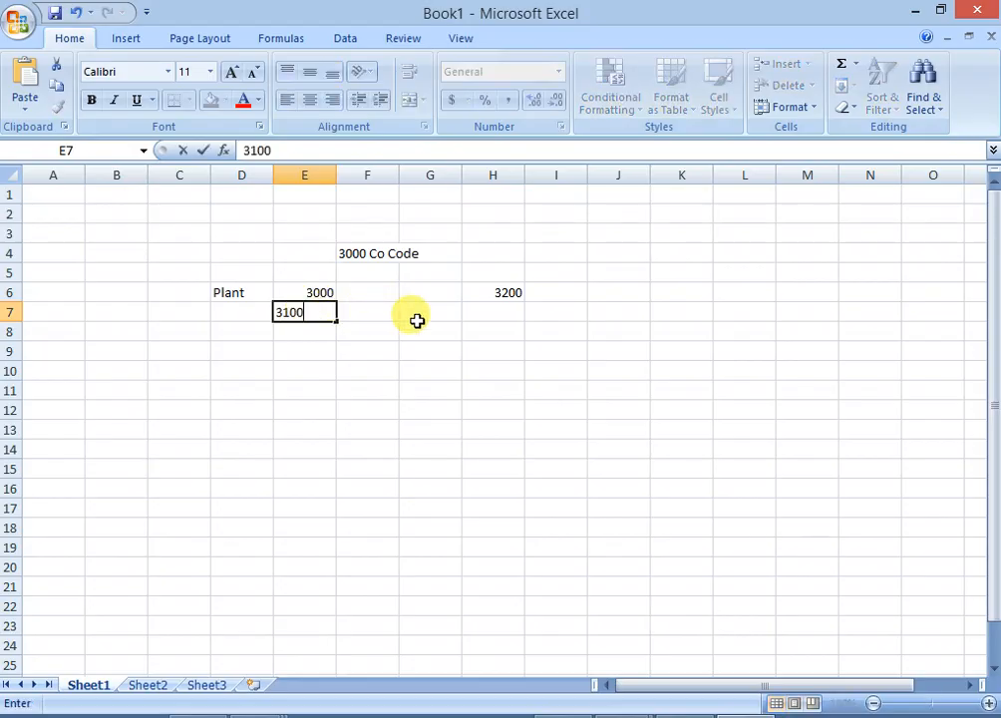
{"action": "left_click", "coordinate": [485, 315]}
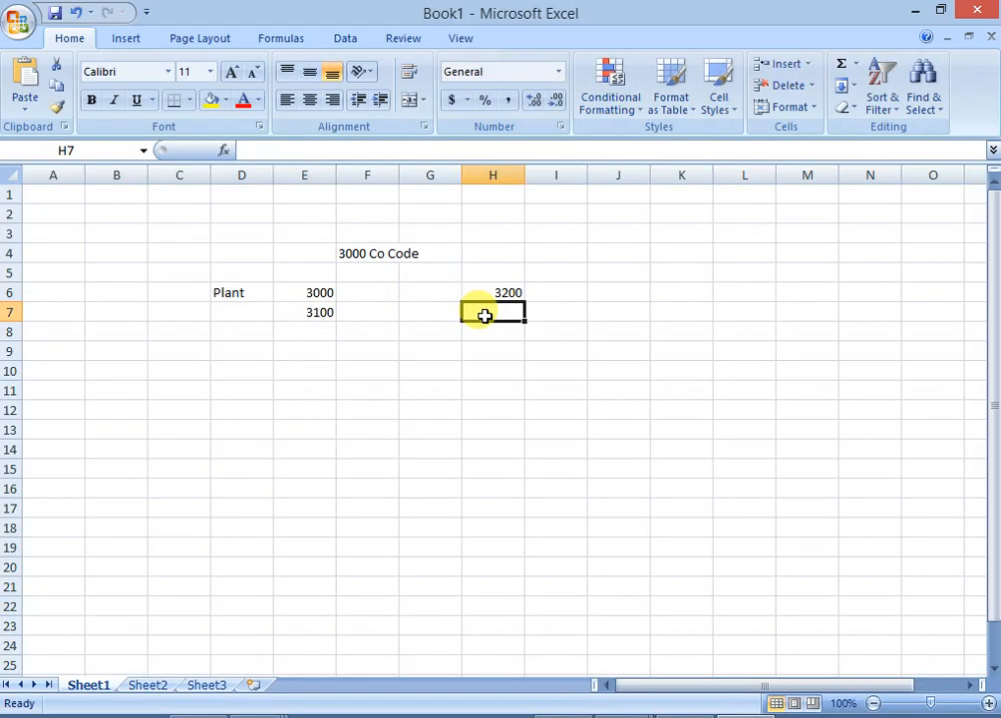
{"action": "type", "text": "3200"}
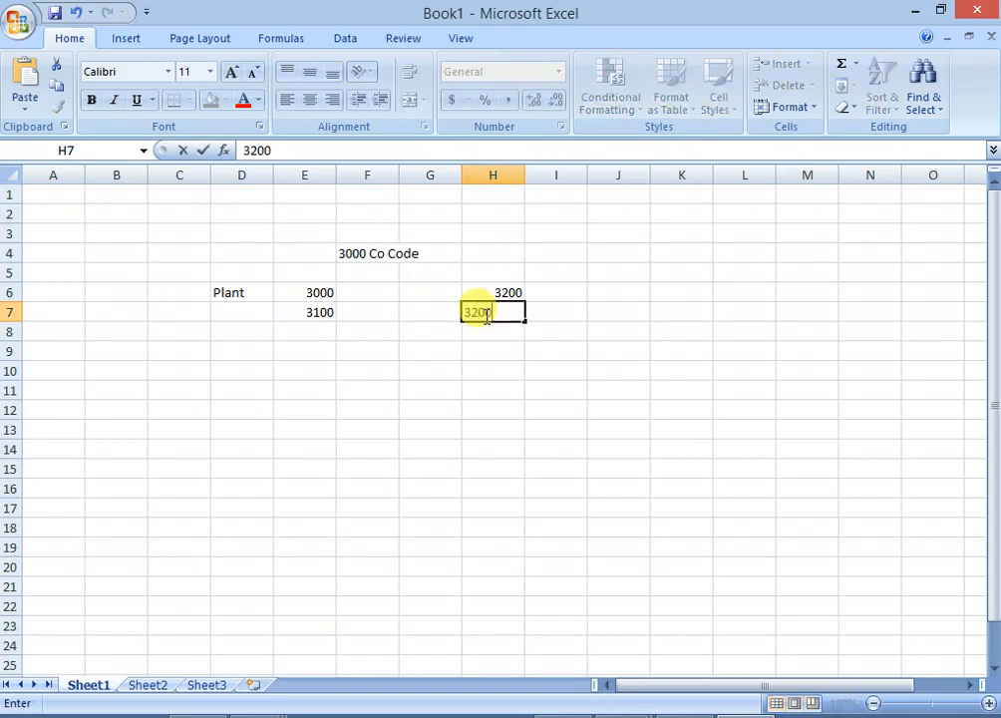
{"action": "left_click", "coordinate": [581, 326]}
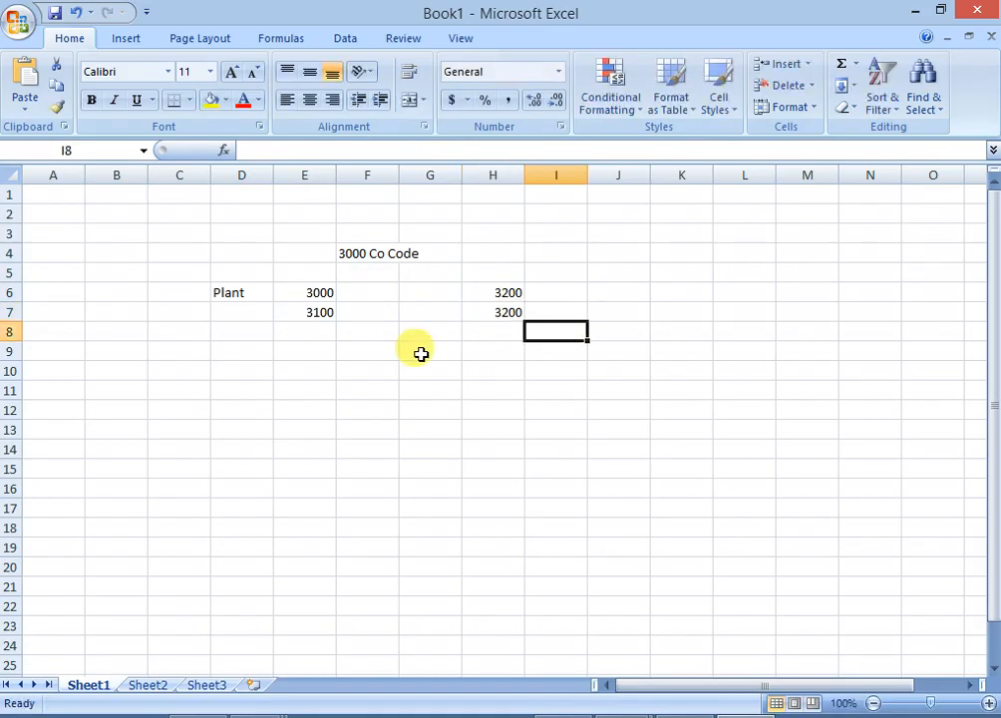
{"action": "left_click", "coordinate": [321, 312]}
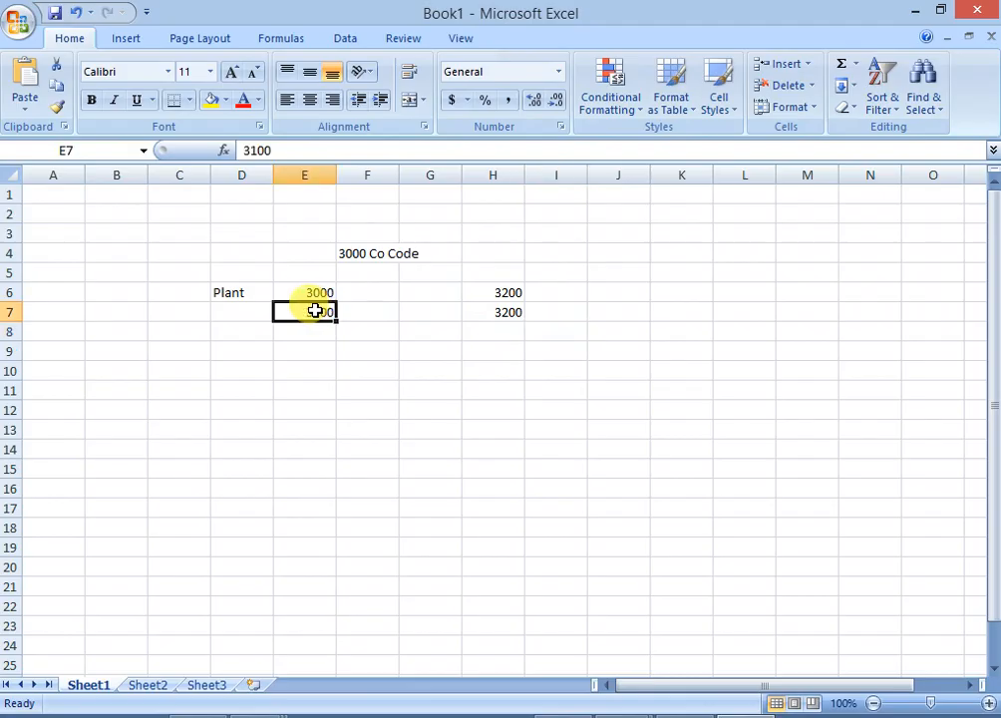
{"action": "left_click", "coordinate": [505, 314]}
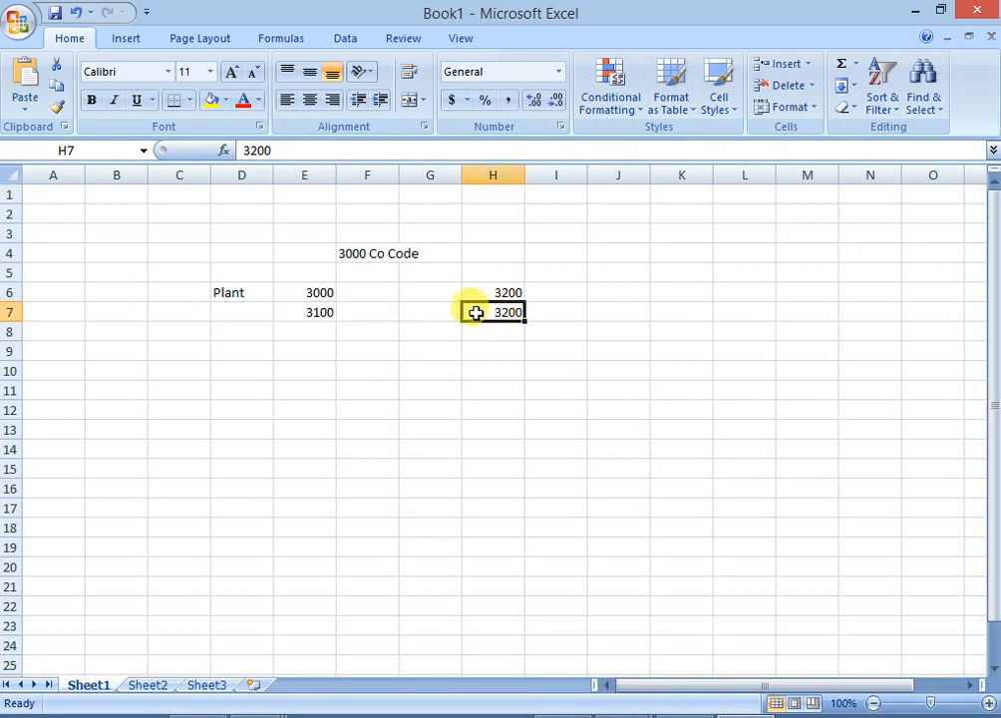
{"action": "left_click", "coordinate": [311, 314]}
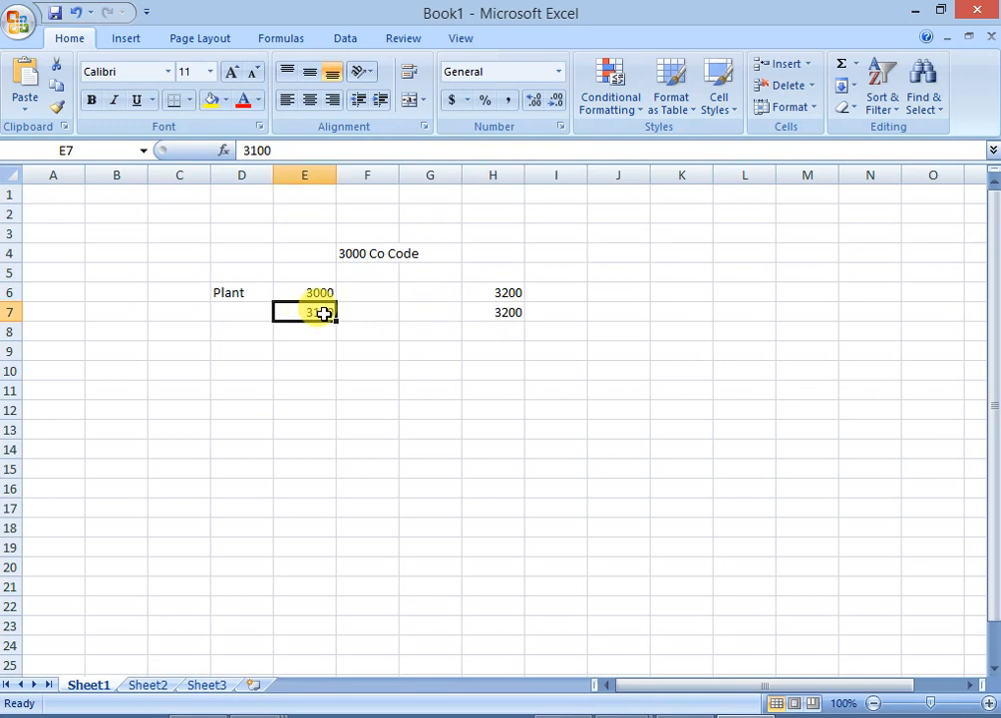
{"action": "left_click", "coordinate": [501, 313]}
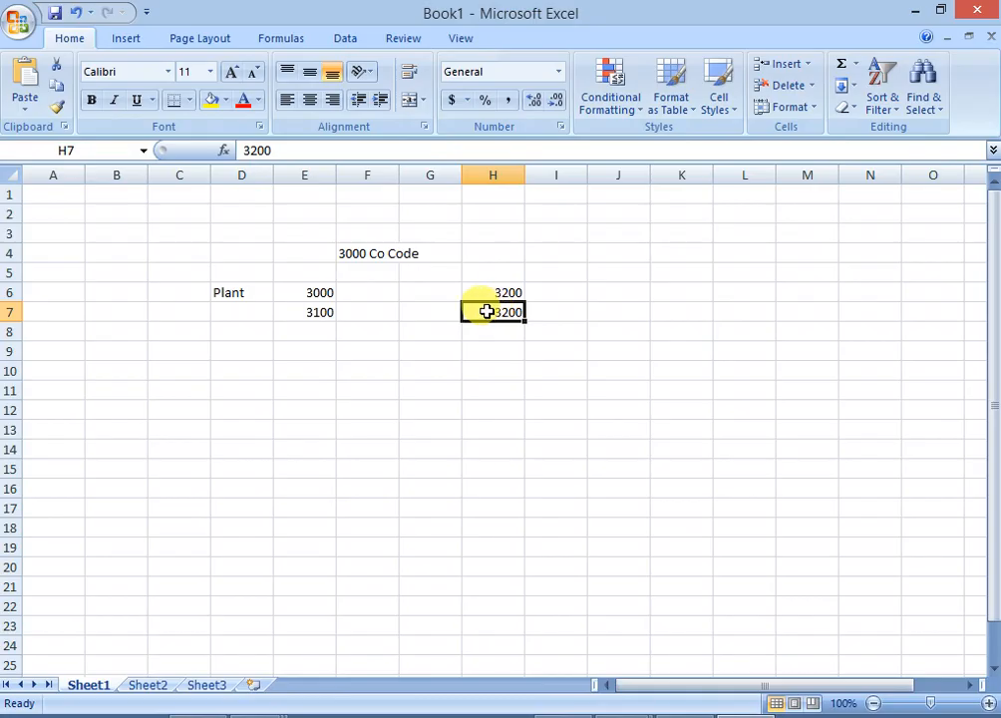
{"action": "left_click", "coordinate": [321, 311]}
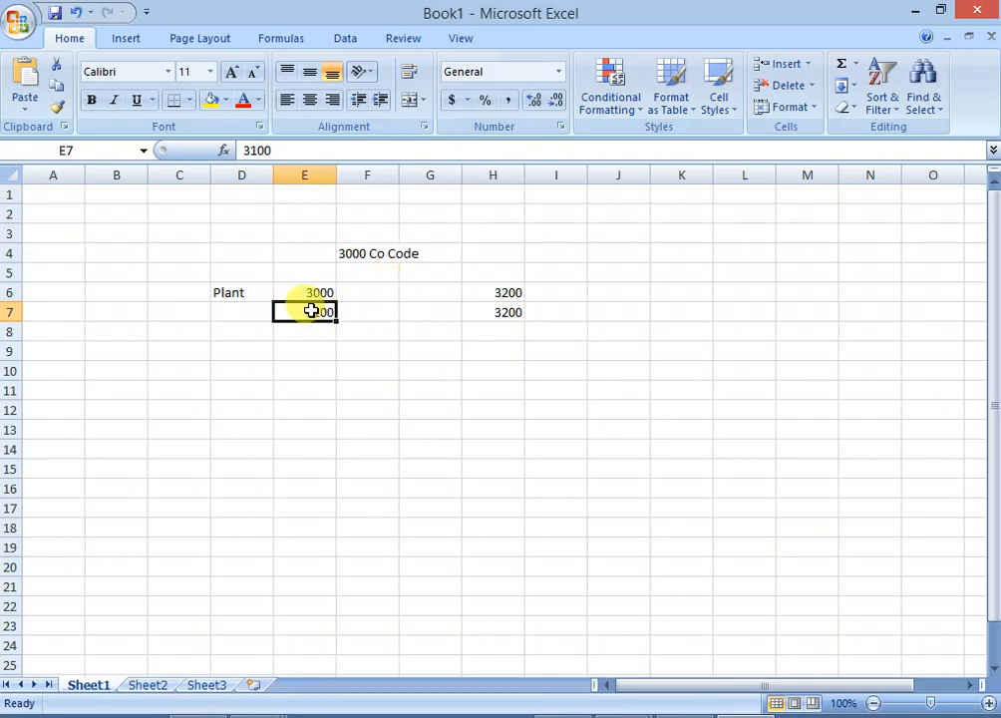
{"action": "left_click", "coordinate": [508, 313]}
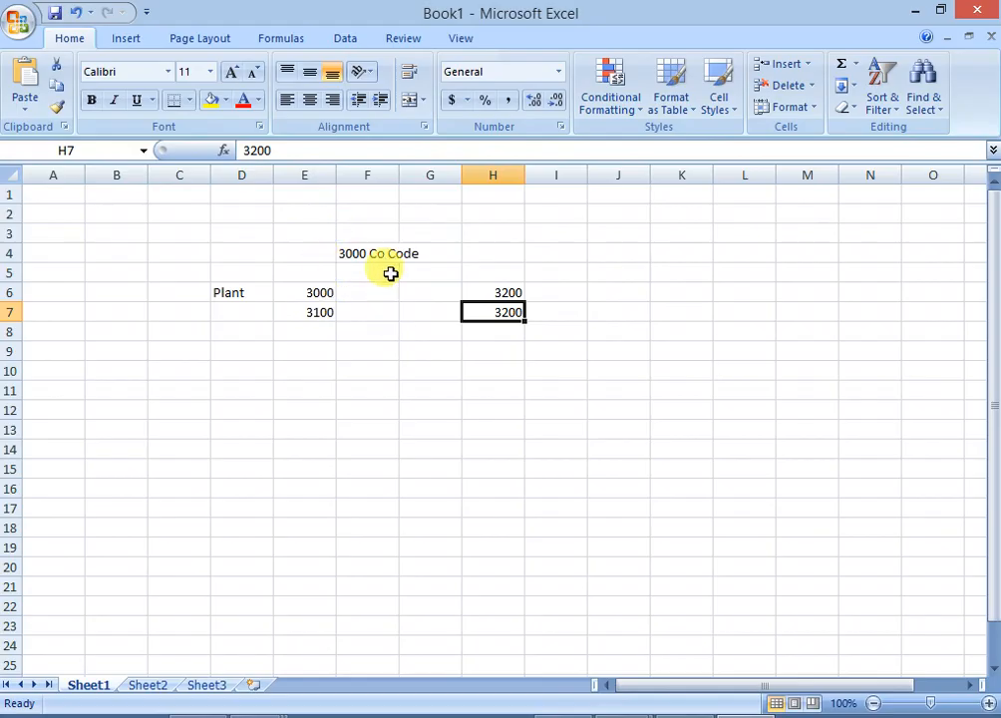
{"action": "left_click", "coordinate": [371, 253]}
{"action": "left_click", "coordinate": [324, 290]}
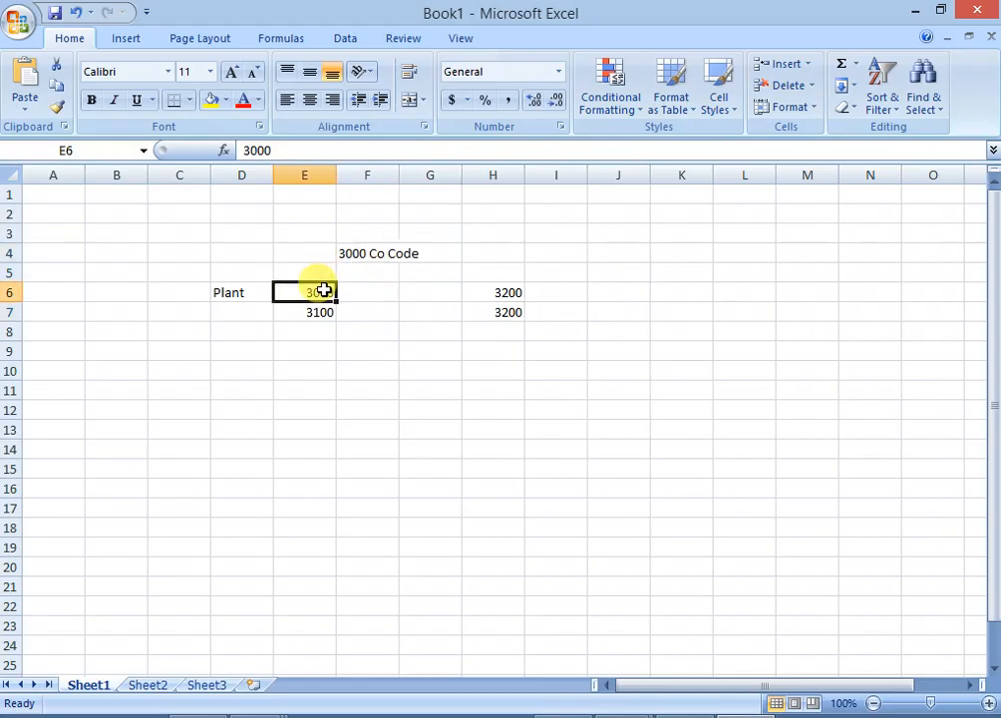
{"action": "left_click", "coordinate": [505, 291]}
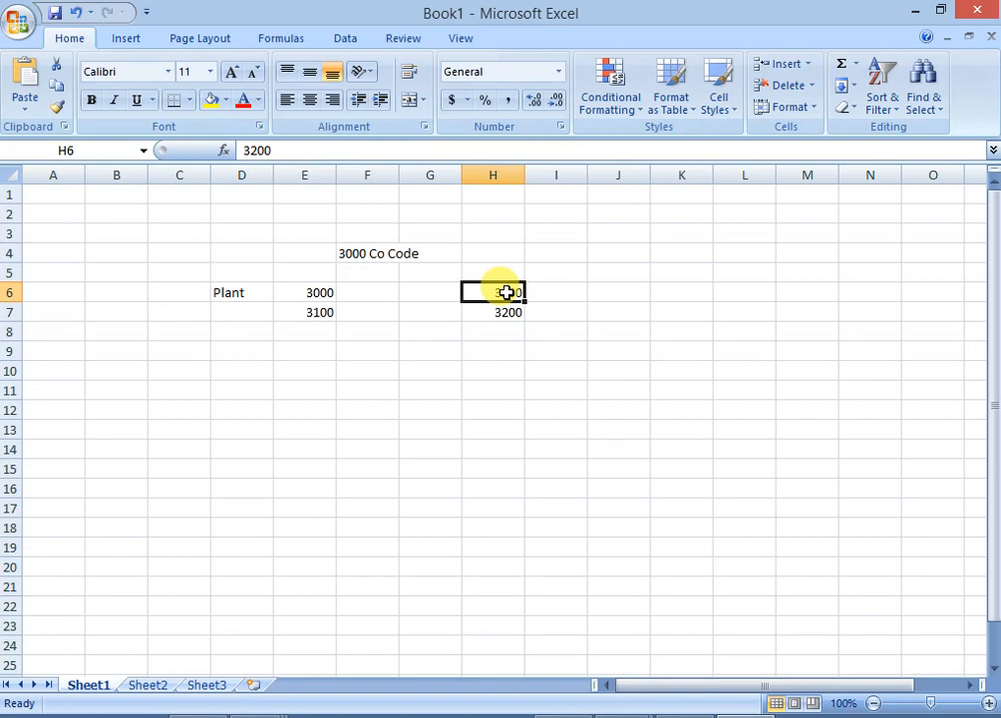
{"action": "double_click", "coordinate": [505, 292]}
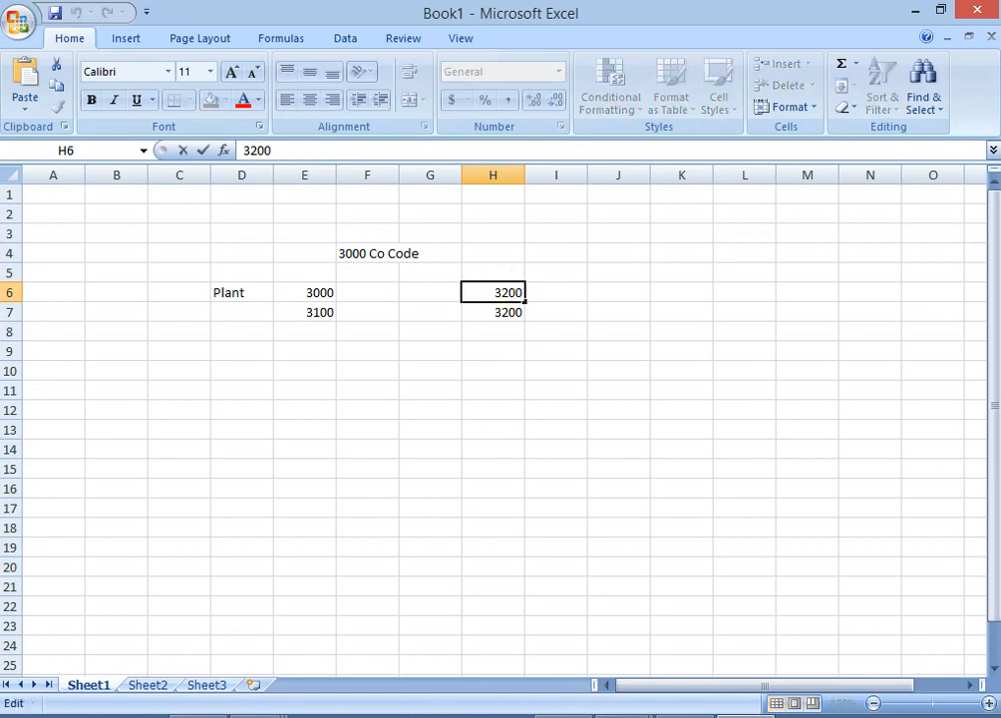
- Switch to the SAP session showing Display Billing Document and open transaction MMBE in it
{"action": "left_click", "coordinate": [259, 716]}
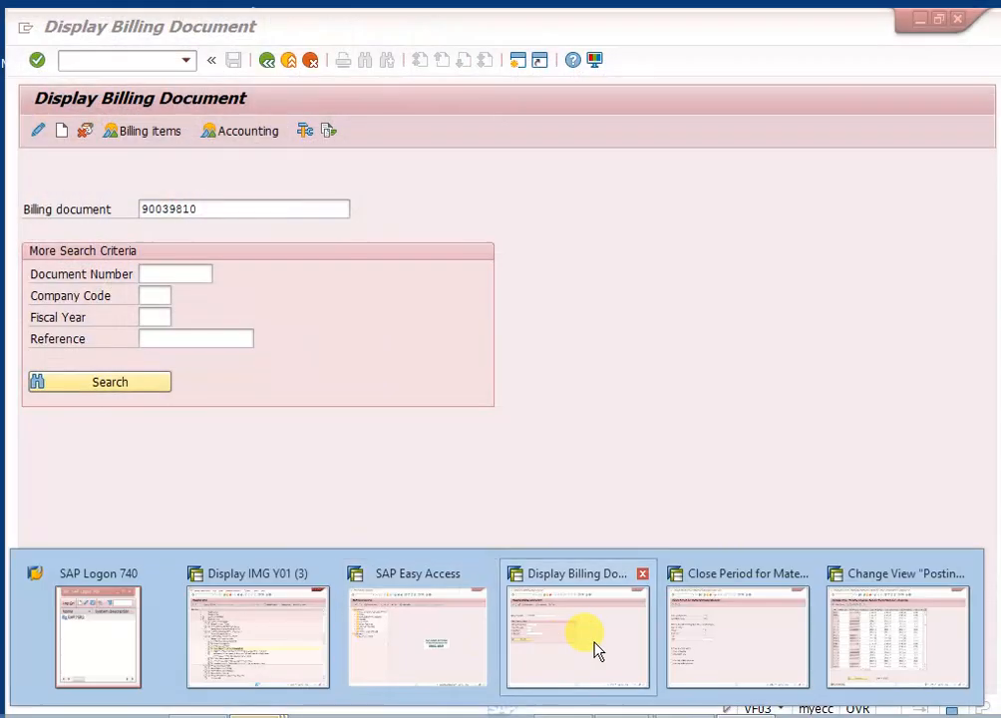
{"action": "left_click", "coordinate": [596, 648]}
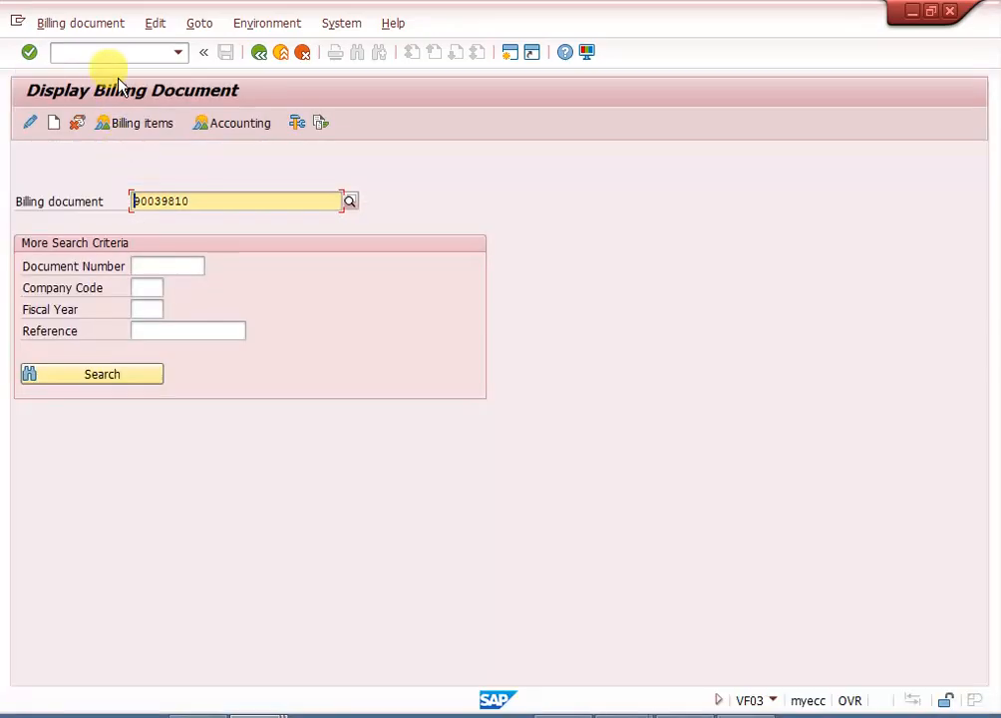
{"action": "left_click", "coordinate": [107, 53]}
{"action": "type", "text": "/n"}
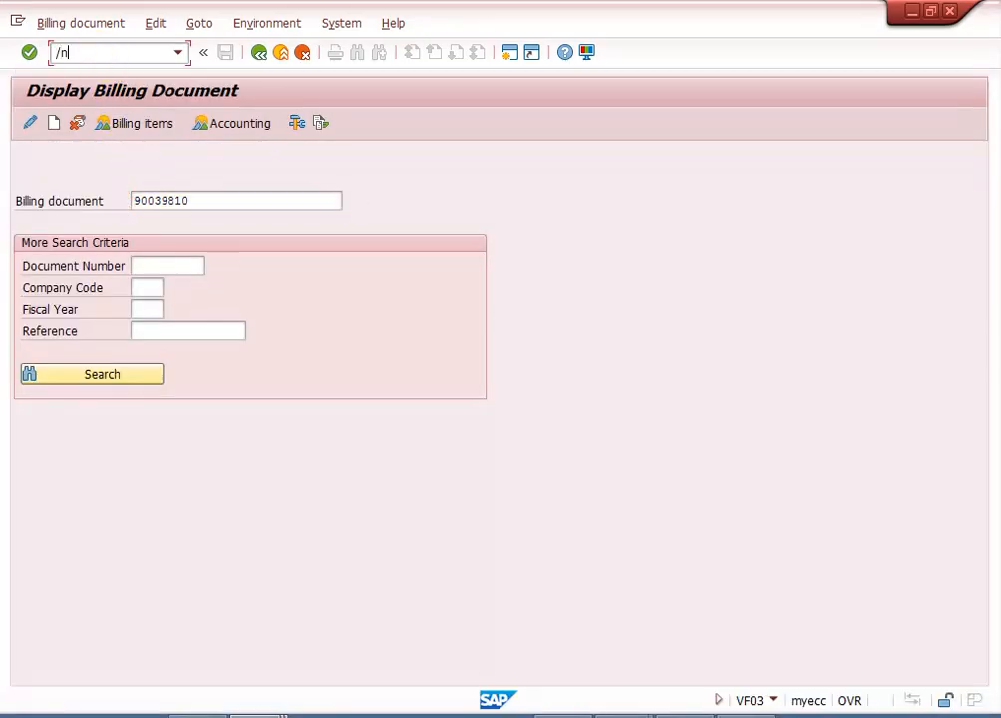
{"action": "type", "text": "mmbe"}
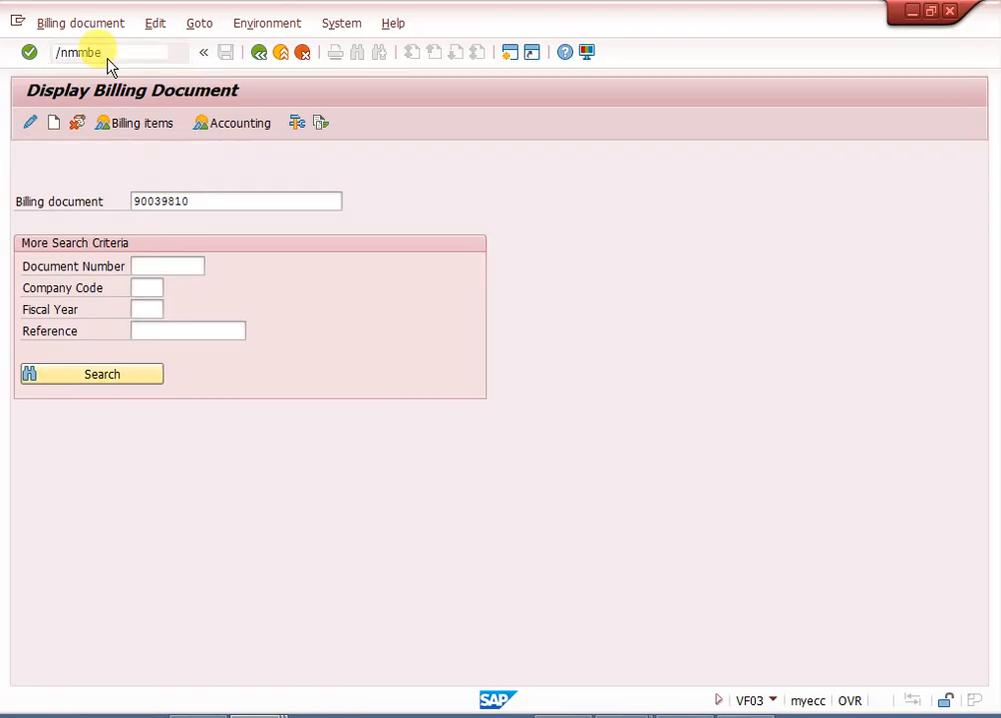
{"action": "key", "text": "Return"}
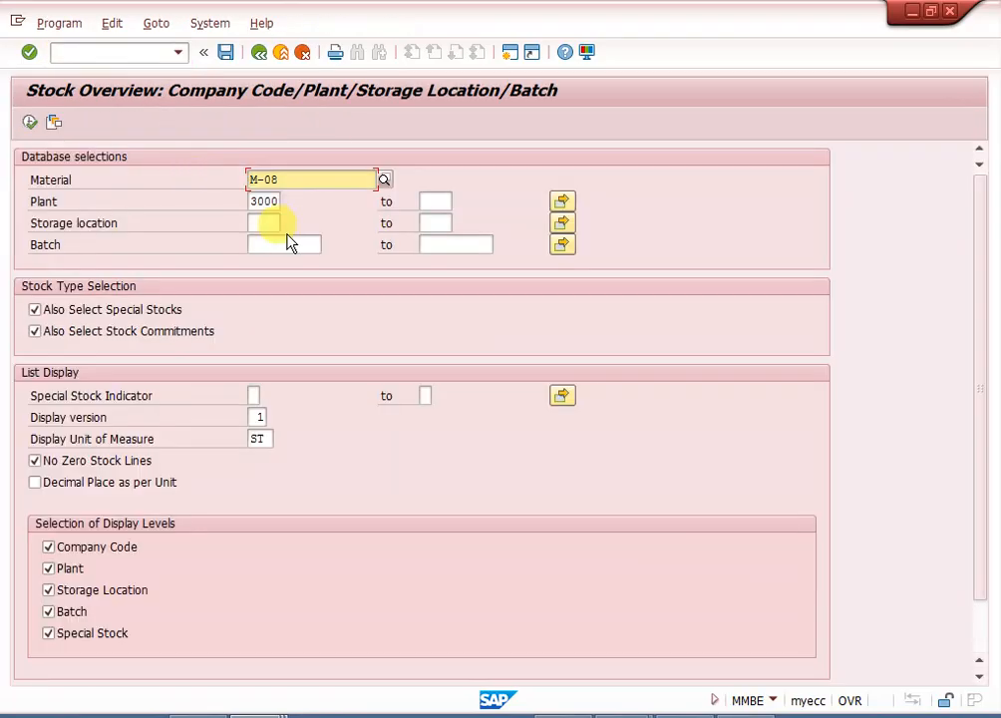
- Run the stock overview of material M-08 for plants 3000 and 3200, and check the unrestricted stock in each plant's Warehouse 0001
{"action": "left_click", "coordinate": [563, 202]}
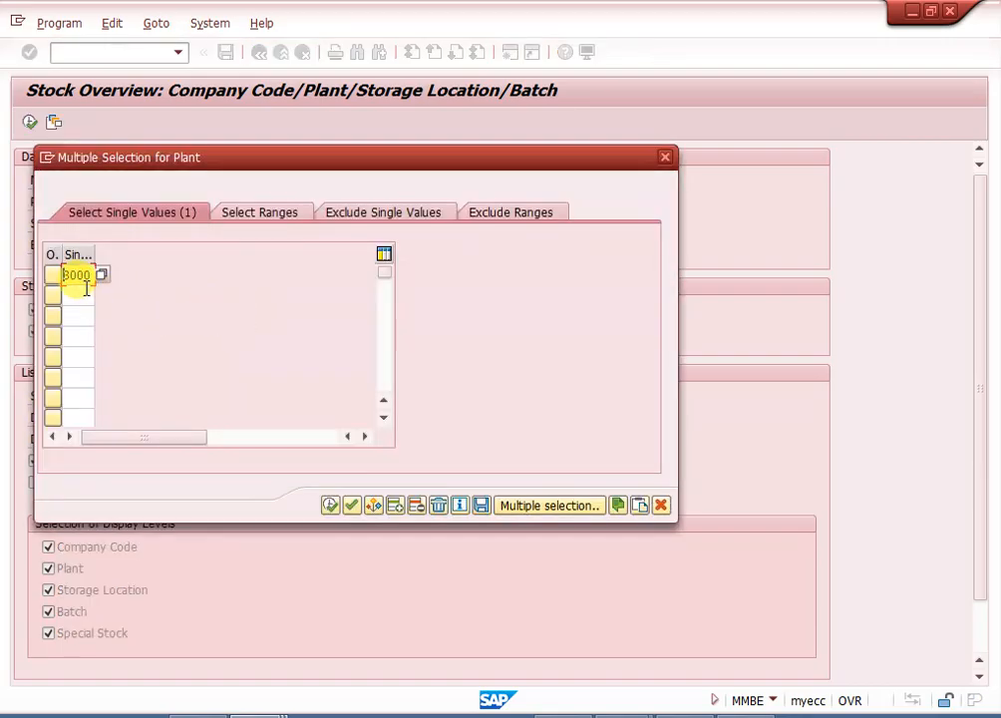
{"action": "left_click", "coordinate": [84, 294]}
{"action": "type", "text": "3200"}
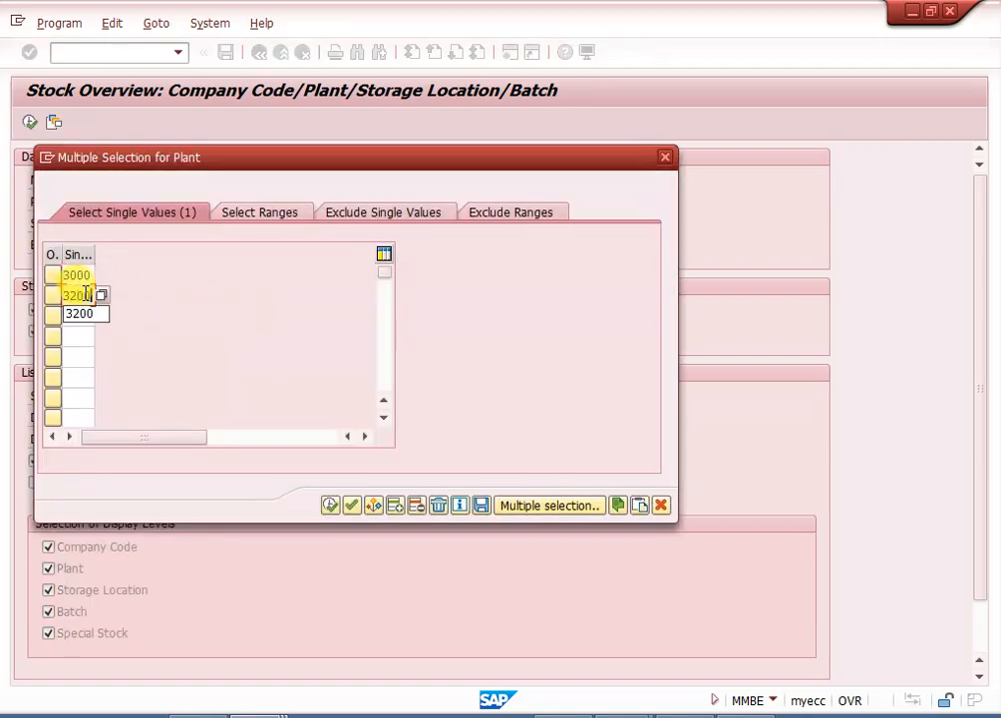
{"action": "left_click", "coordinate": [328, 507]}
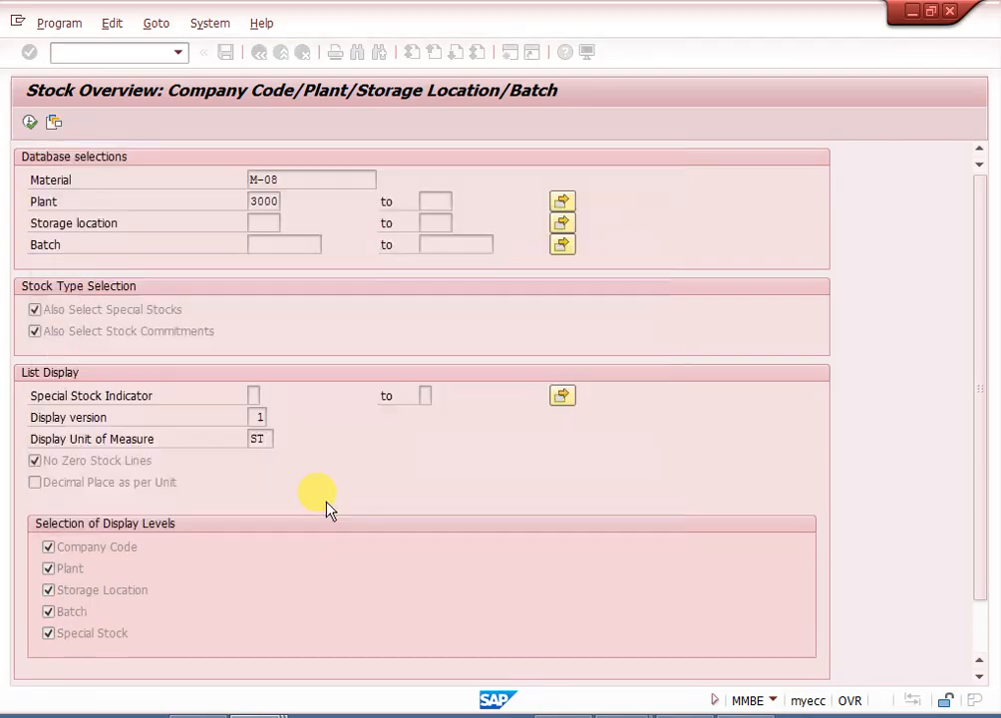
{"action": "left_click", "coordinate": [29, 122]}
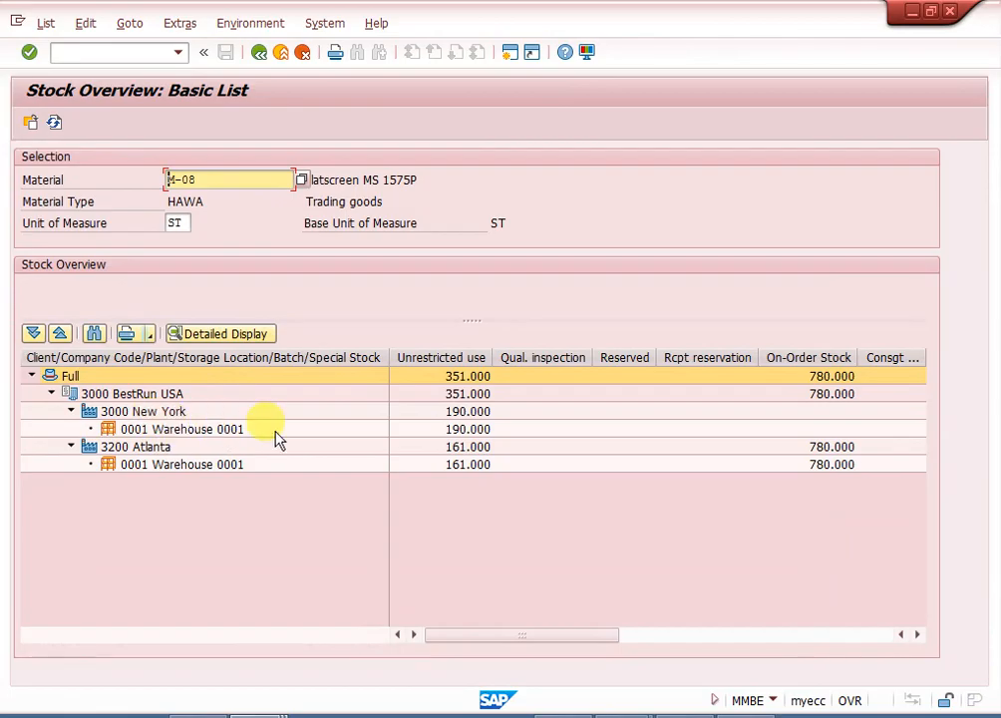
{"action": "left_click", "coordinate": [169, 429]}
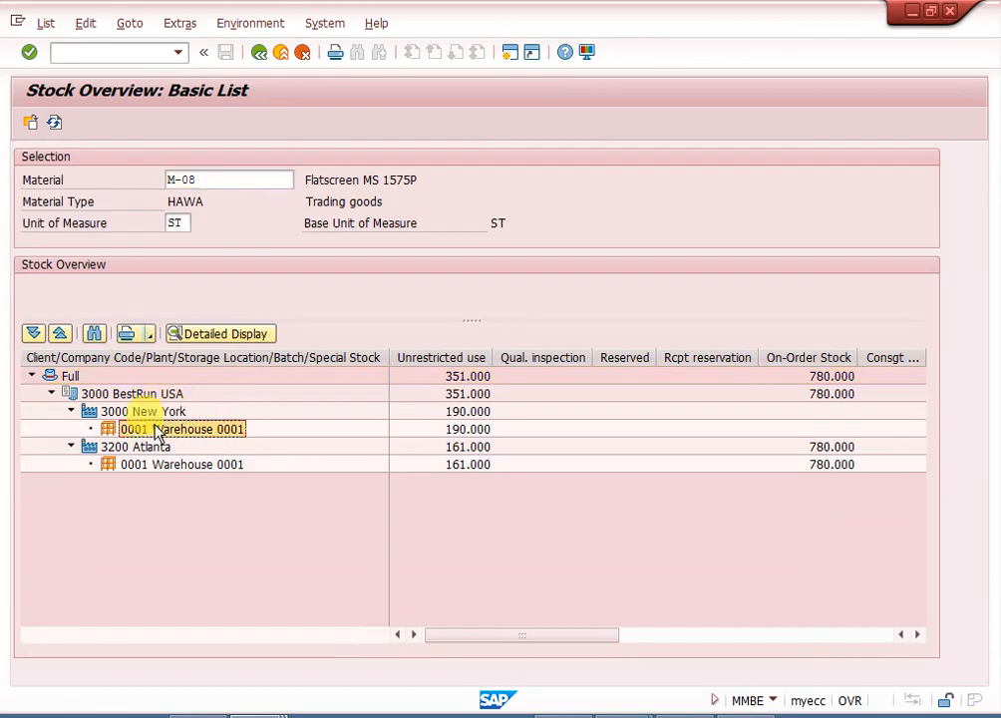
{"action": "left_click", "coordinate": [455, 430]}
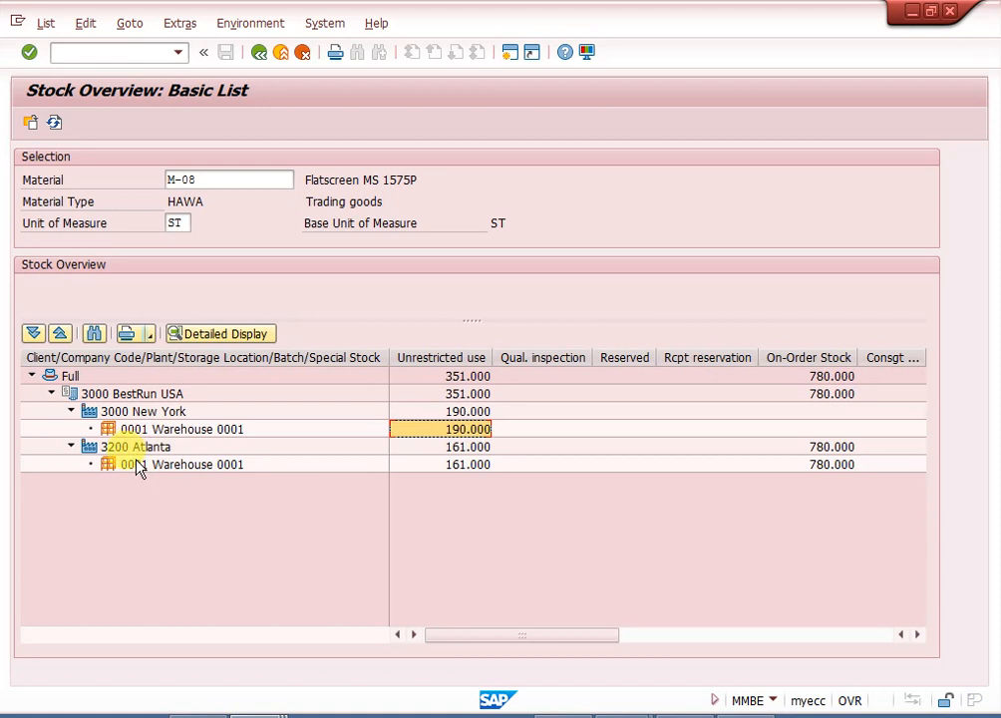
{"action": "left_click", "coordinate": [467, 465]}
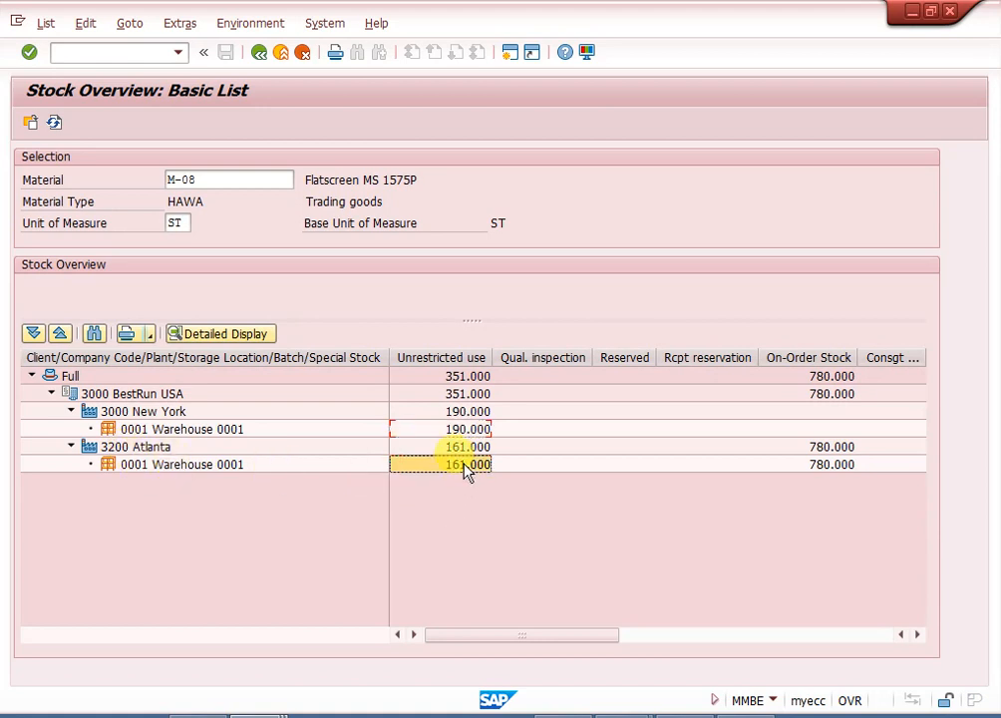
{"action": "left_click", "coordinate": [160, 465]}
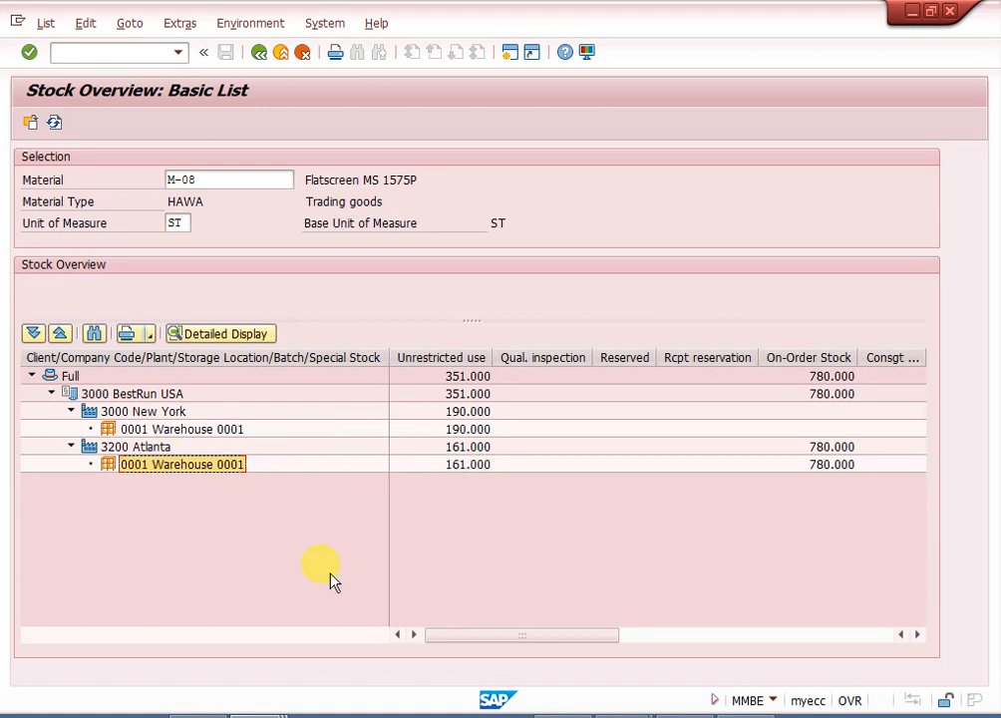
- Switch from the stock overview to the SAP Easy Access session
{"action": "mouse_move", "coordinate": [284, 693]}
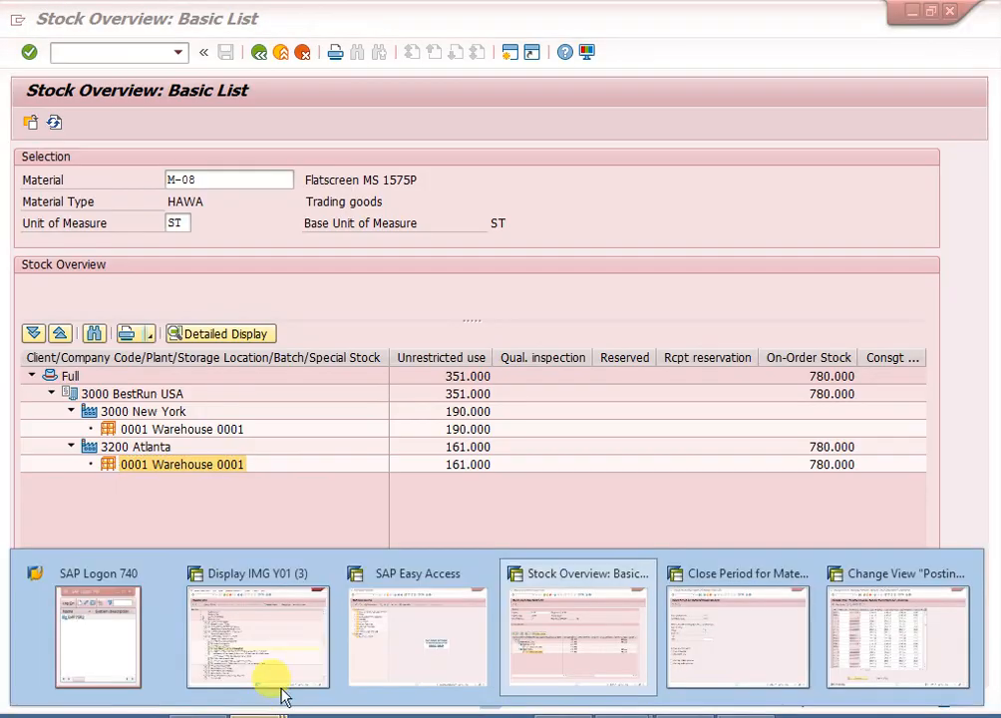
{"action": "left_click", "coordinate": [358, 632]}
{"action": "key", "text": "alt+Tab"}
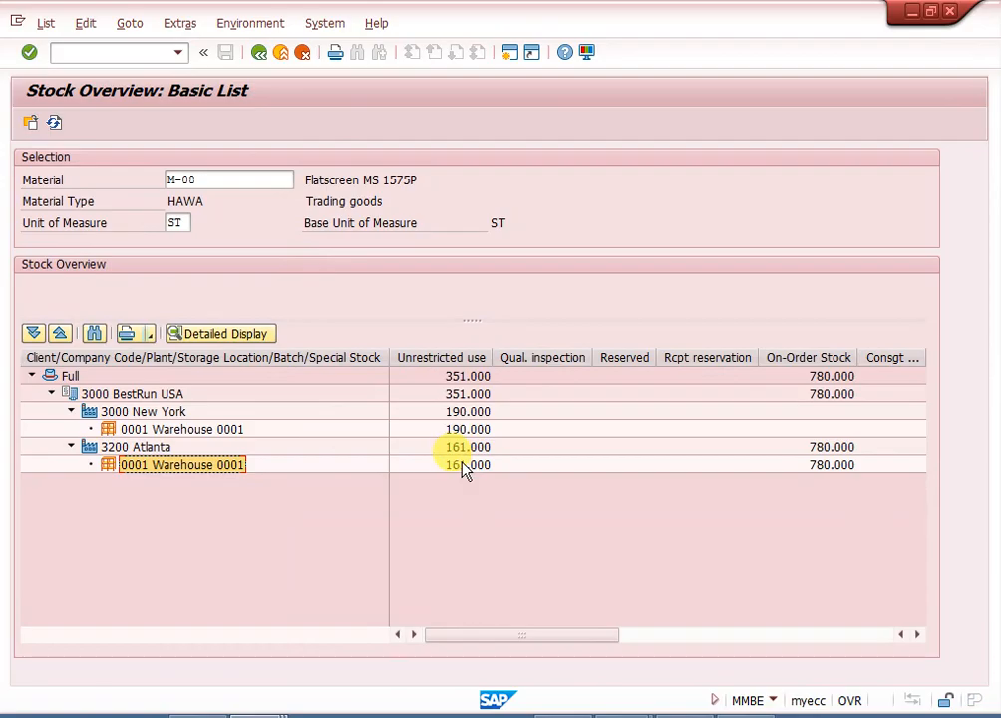
{"action": "key", "text": "alt+Tab"}
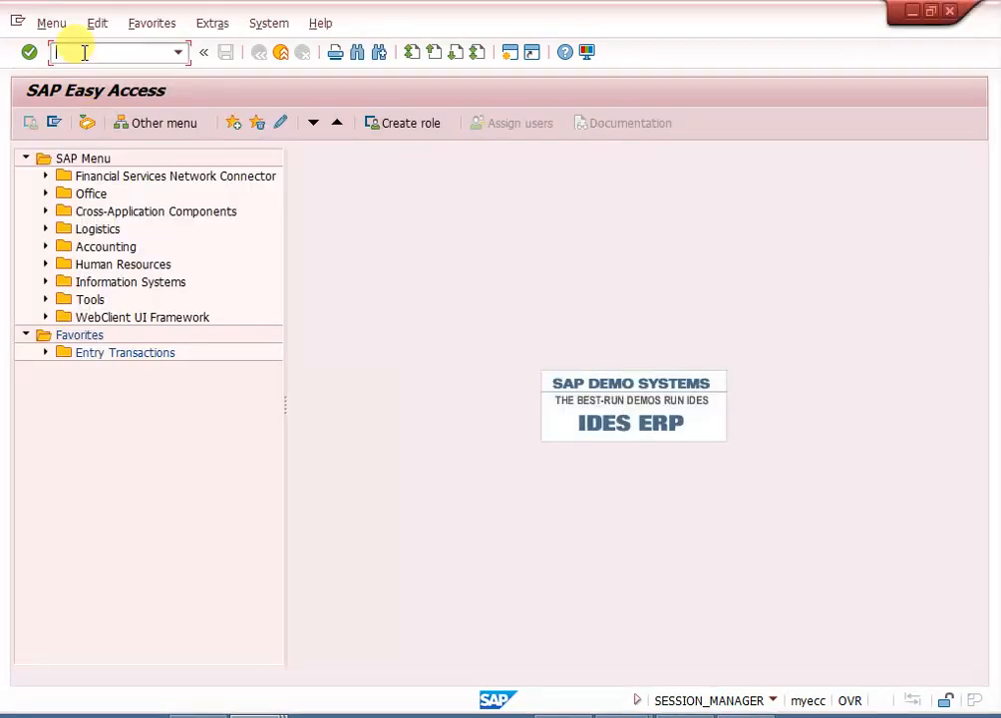
- Open transaction ME21N and set the purchase order's document type to UB S.T.O
{"action": "type", "text": "/nm"}
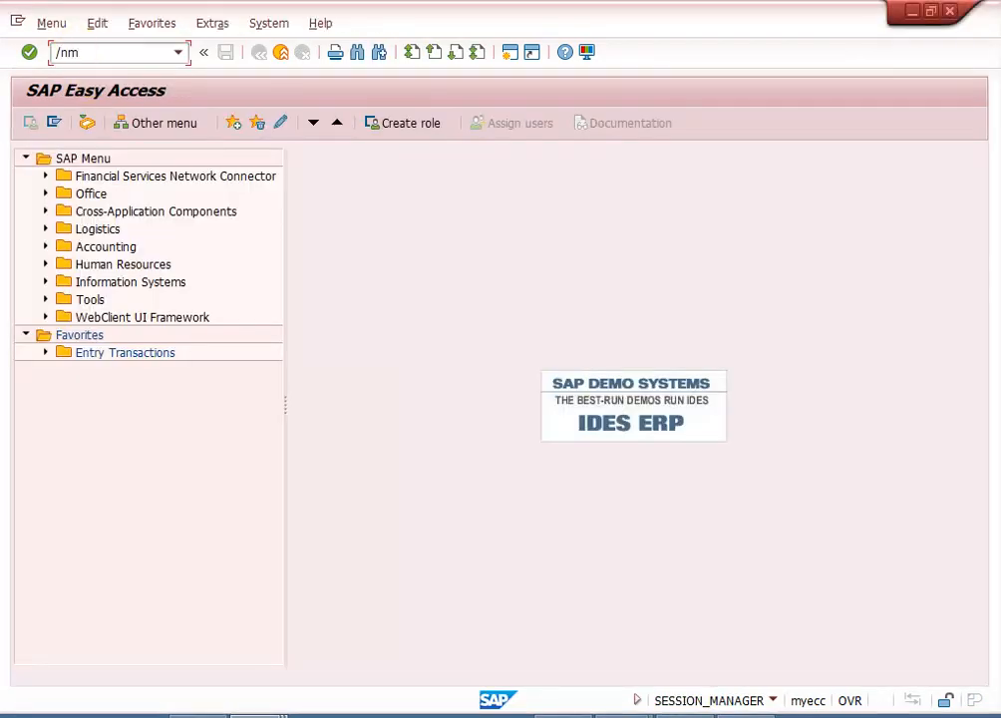
{"action": "type", "text": "e21n"}
{"action": "key", "text": "Return"}
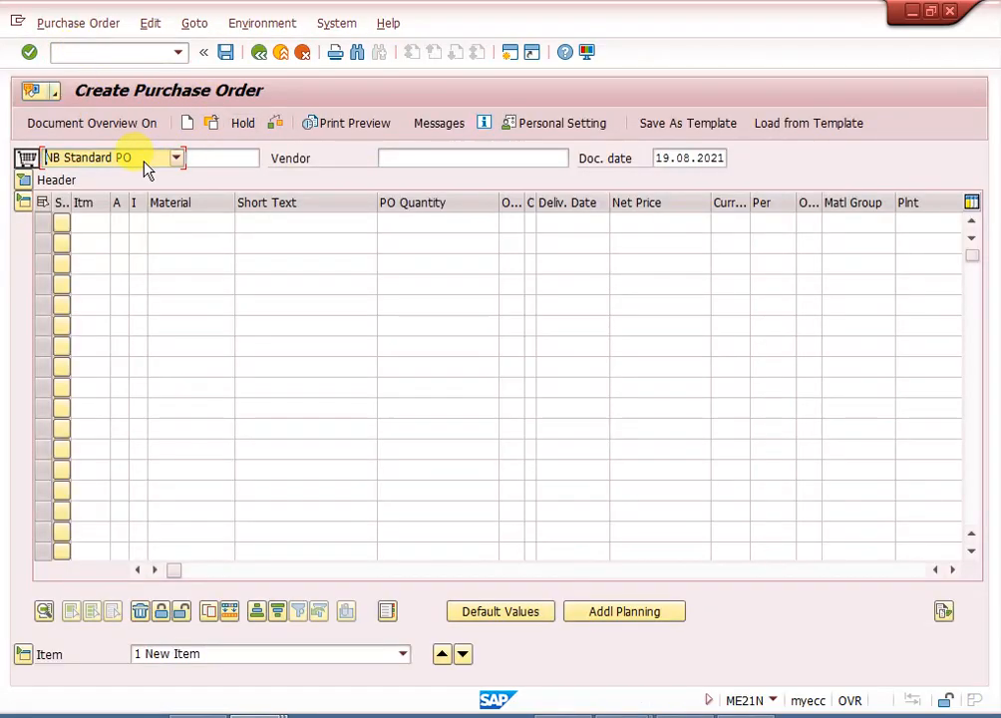
{"action": "left_click", "coordinate": [144, 159]}
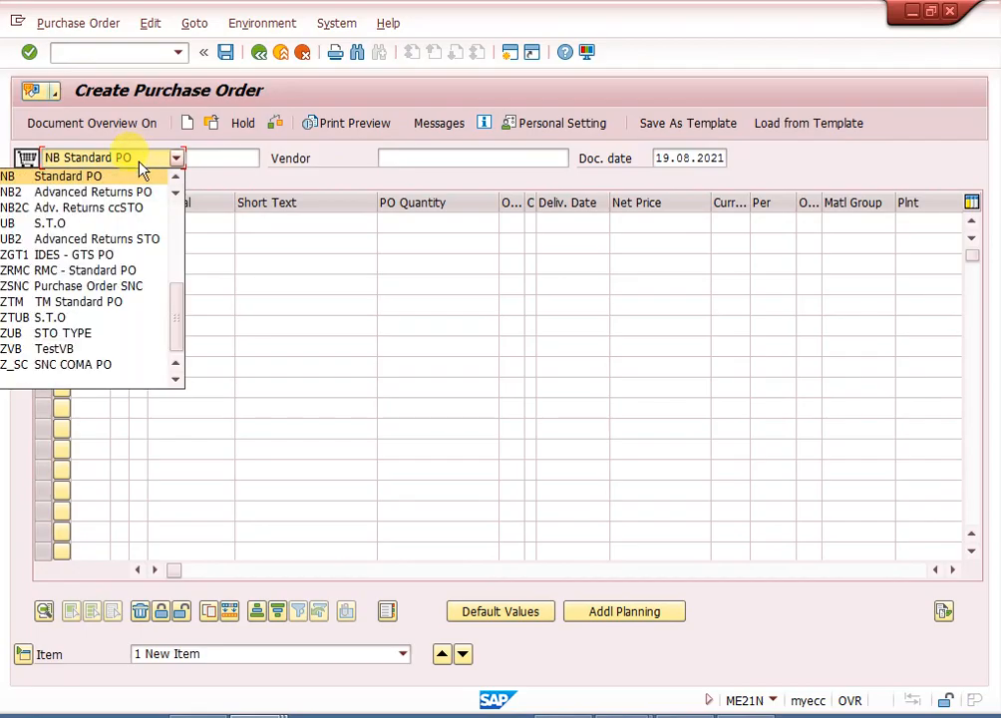
{"action": "left_click", "coordinate": [68, 228]}
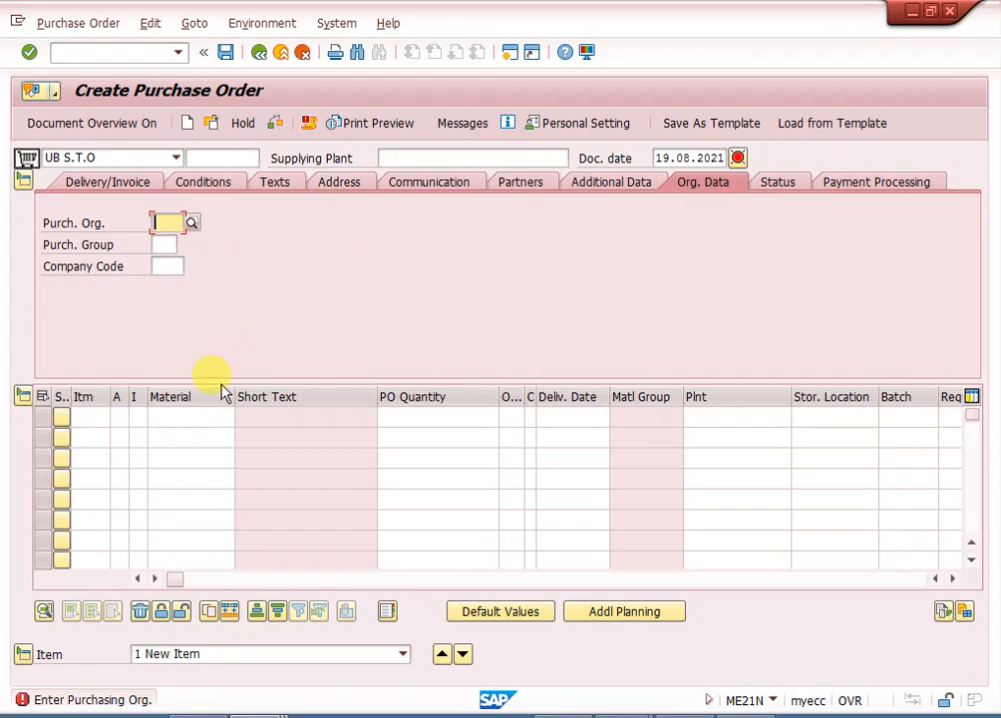
- Set purchasing organization 3000, purchasing group 001 and company code 3000 for the order, with 3000 as the supplying plant
{"action": "left_click", "coordinate": [159, 227]}
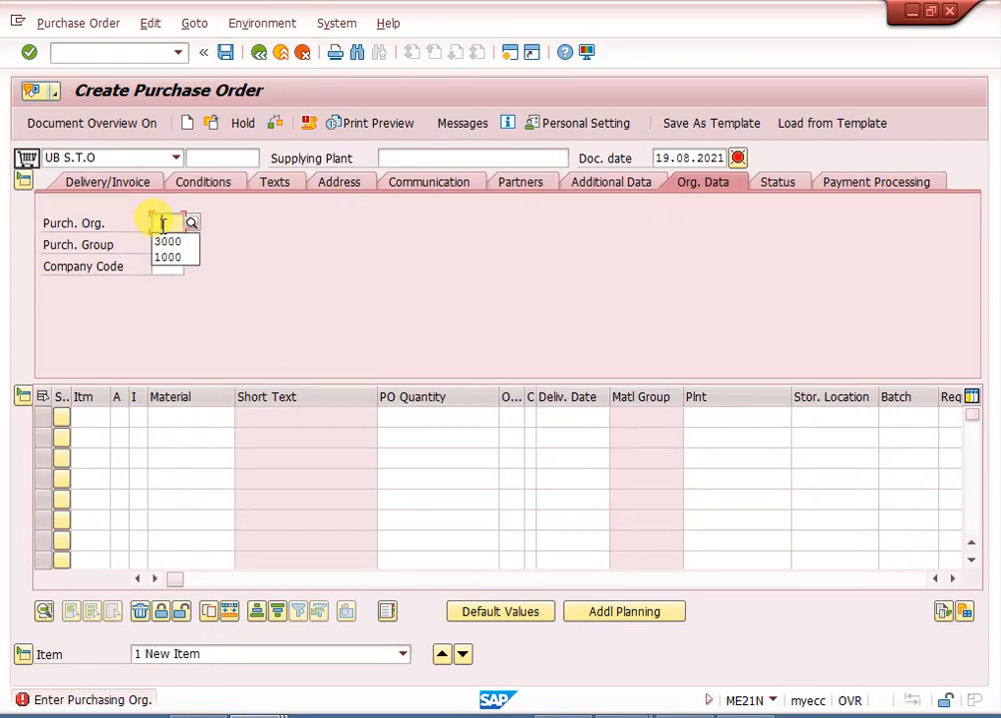
{"action": "left_click", "coordinate": [162, 239]}
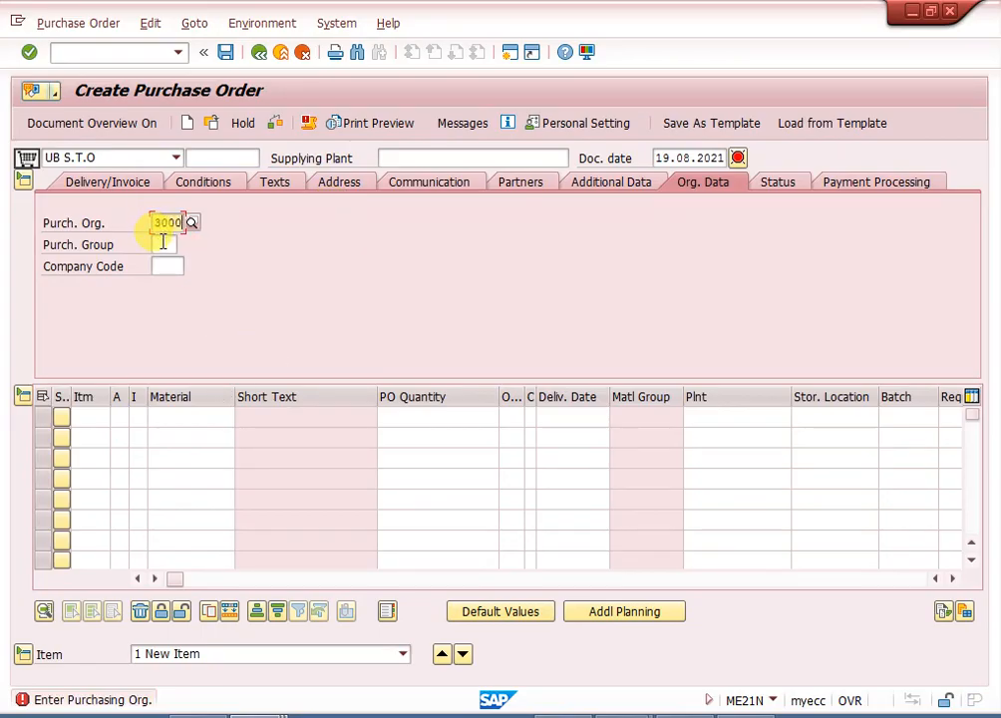
{"action": "left_click", "coordinate": [163, 242]}
{"action": "left_click", "coordinate": [162, 264]}
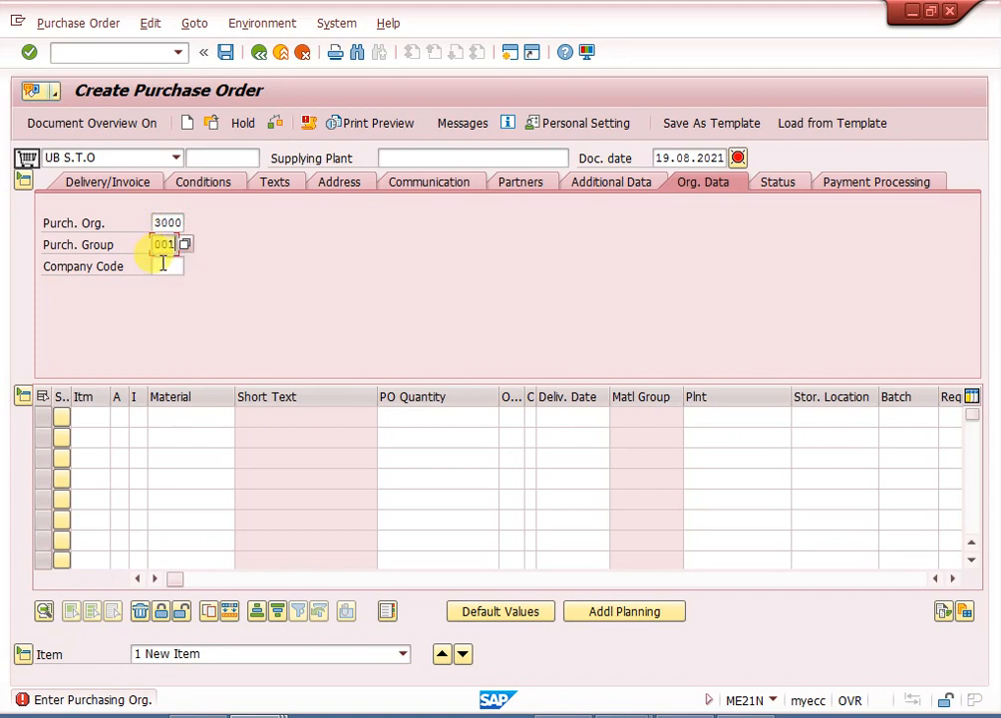
{"action": "left_click", "coordinate": [162, 265]}
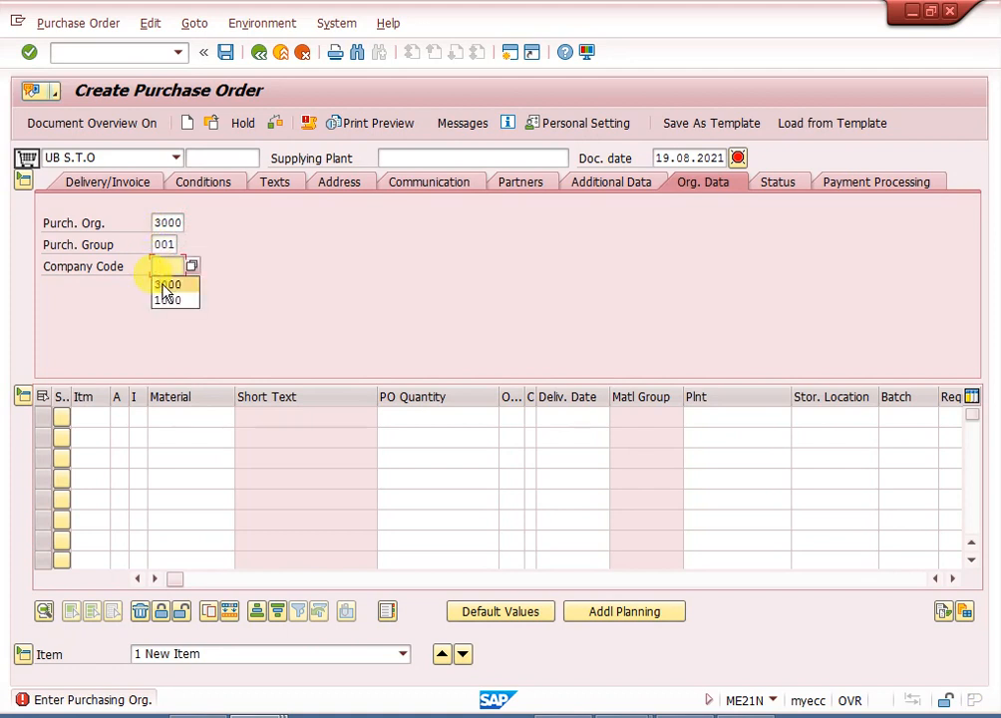
{"action": "left_click", "coordinate": [191, 286]}
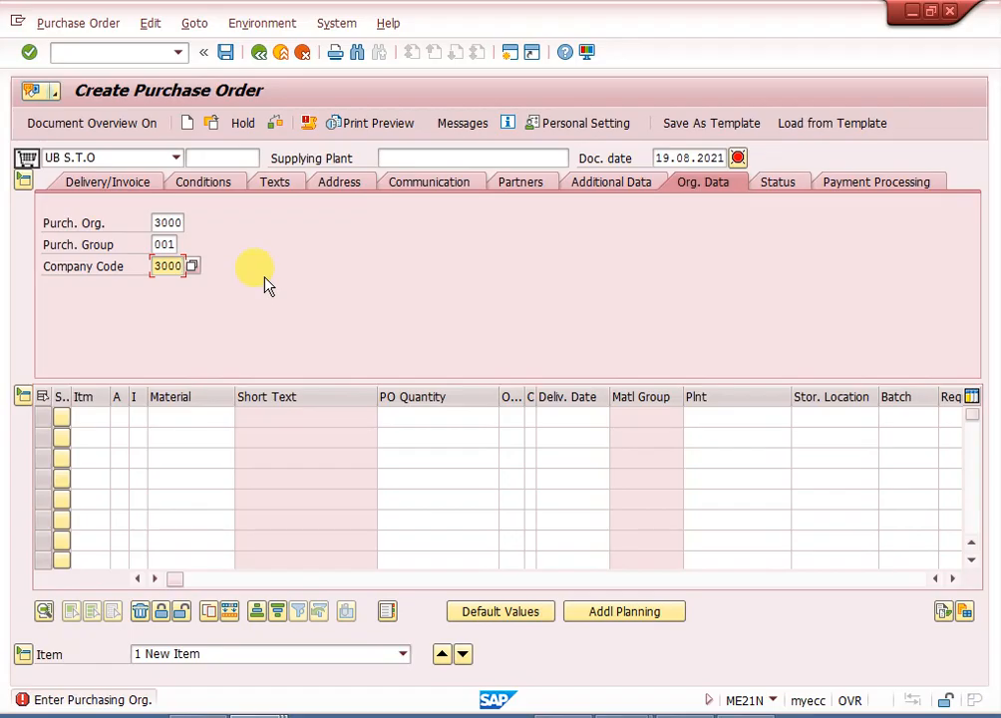
{"action": "left_click", "coordinate": [409, 158]}
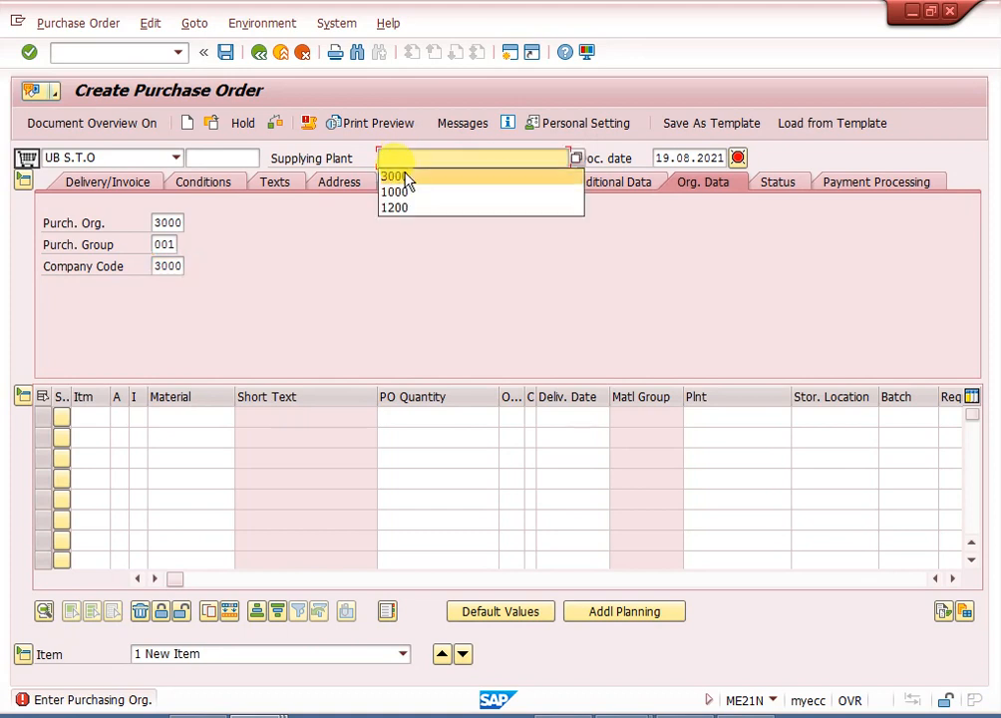
{"action": "left_click", "coordinate": [407, 177]}
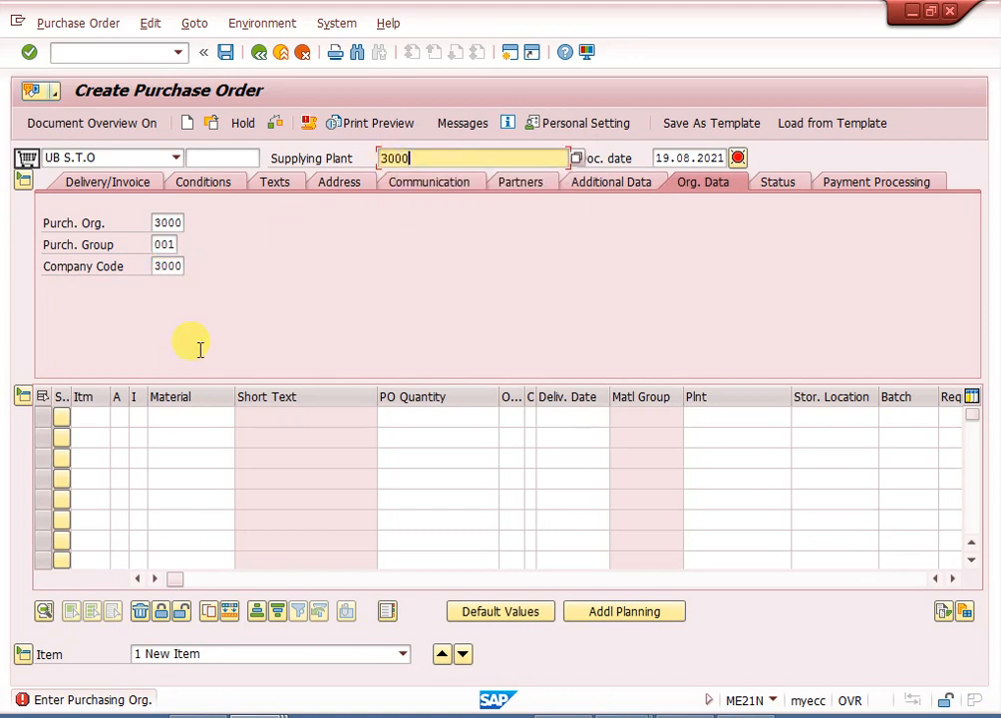
- Enter an order item for material M-08 with quantity 10 and receiving plant 3200
{"action": "left_click", "coordinate": [174, 417]}
{"action": "left_click", "coordinate": [172, 438]}
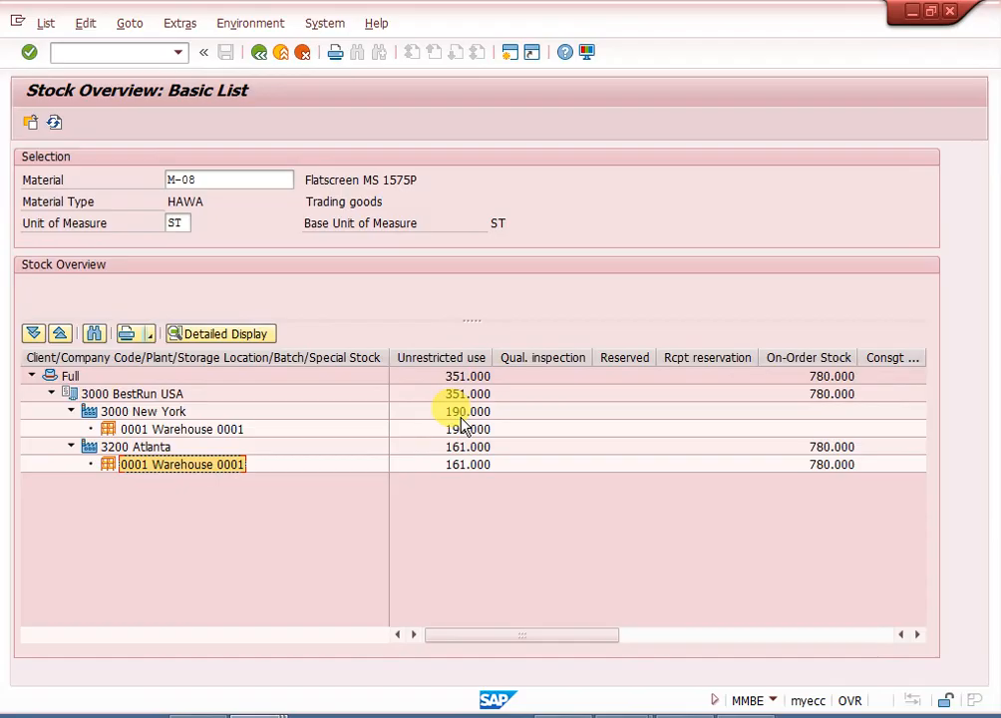
{"action": "key", "text": "alt+Tab"}
{"action": "left_click", "coordinate": [398, 419]}
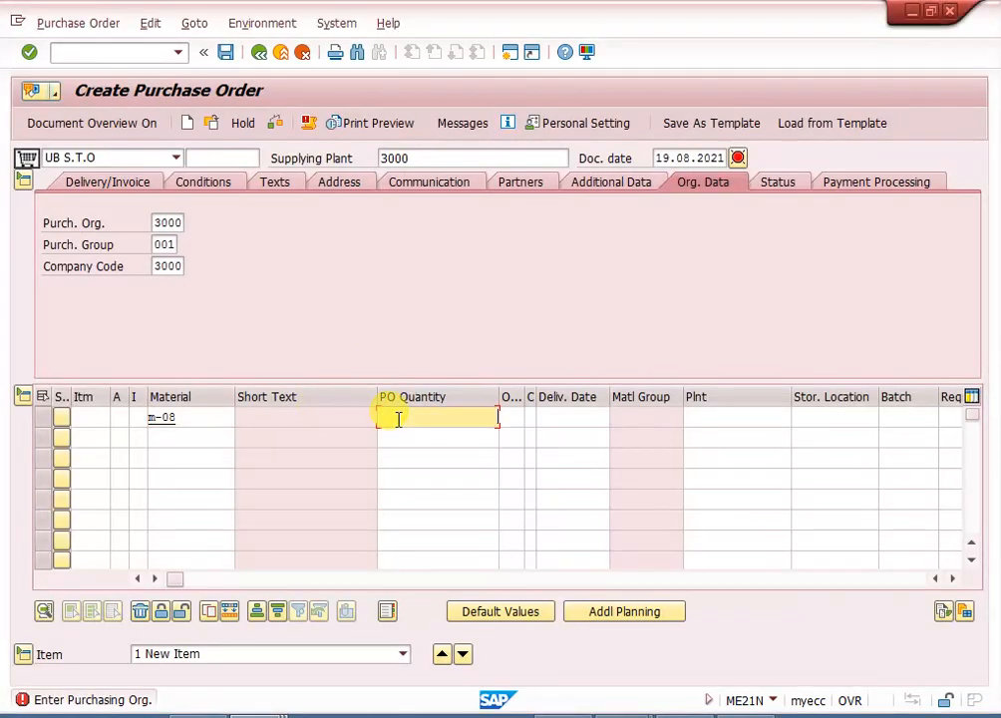
{"action": "type", "text": "10"}
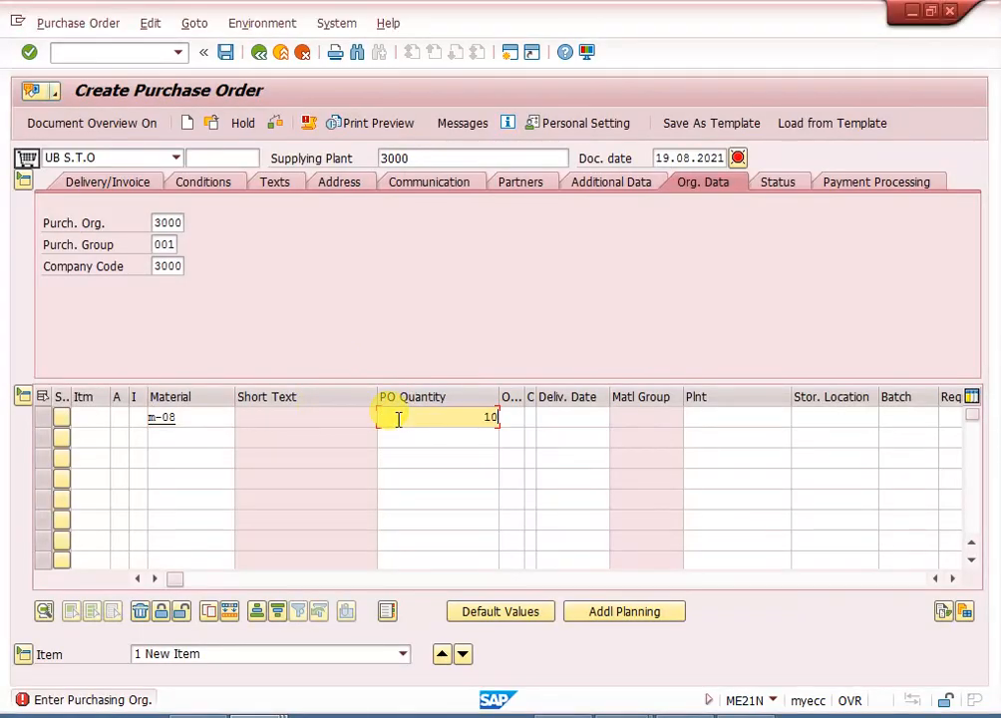
{"action": "left_click", "coordinate": [730, 415]}
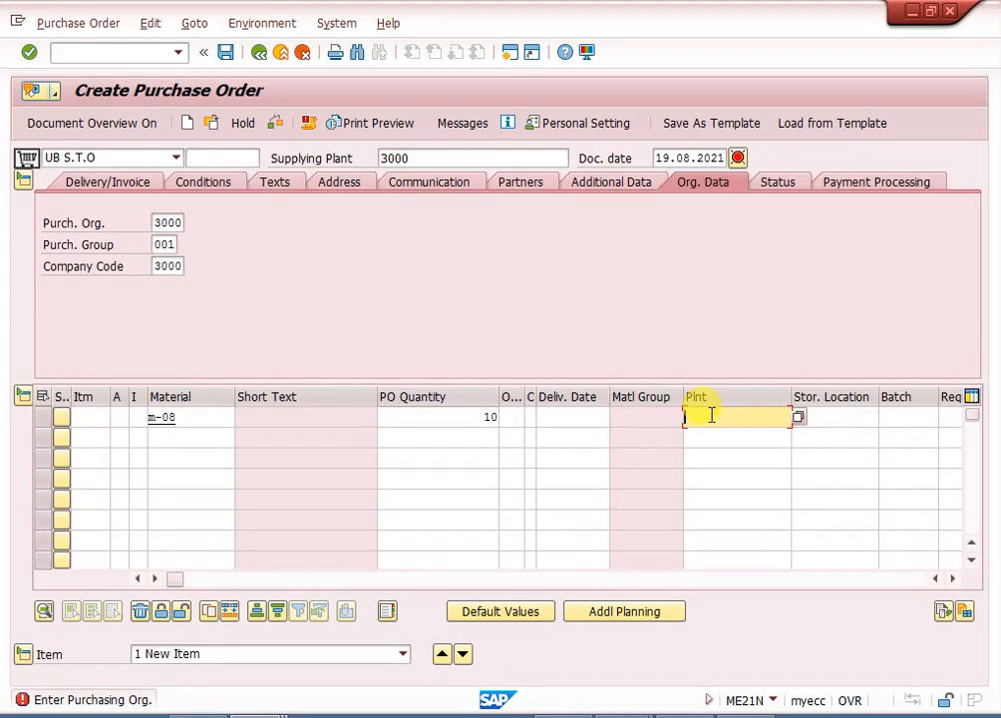
{"action": "left_click", "coordinate": [711, 415]}
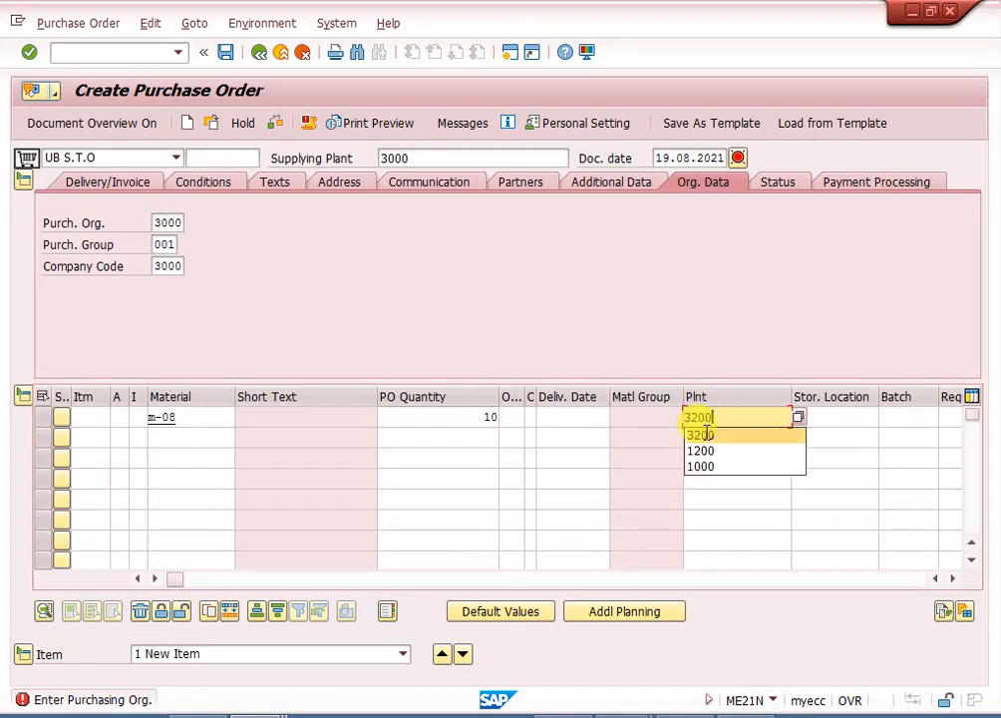
{"action": "left_click", "coordinate": [706, 435]}
{"action": "left_click", "coordinate": [614, 351]}
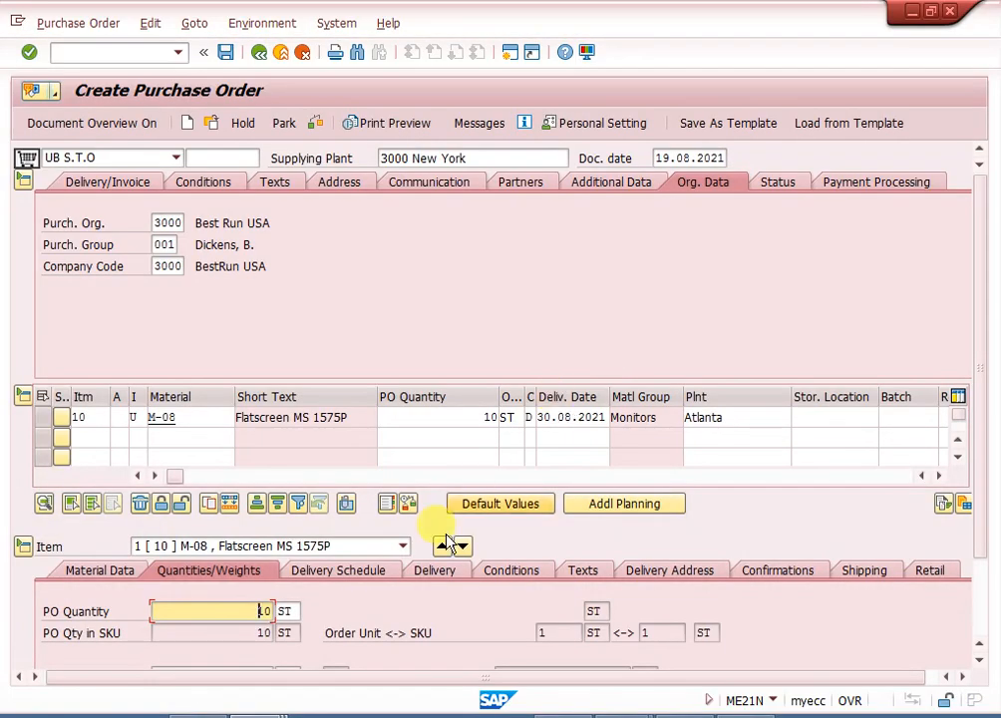
- Check and save the stock transport order, and view the details of its creation message
{"action": "left_click", "coordinate": [315, 123]}
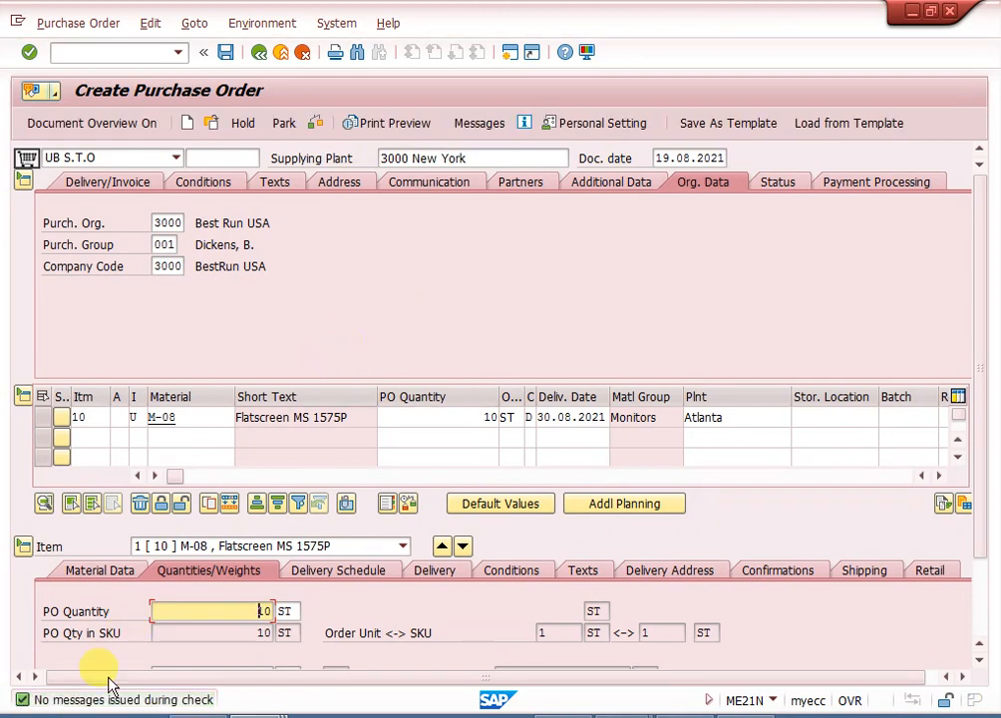
{"action": "left_click", "coordinate": [228, 55]}
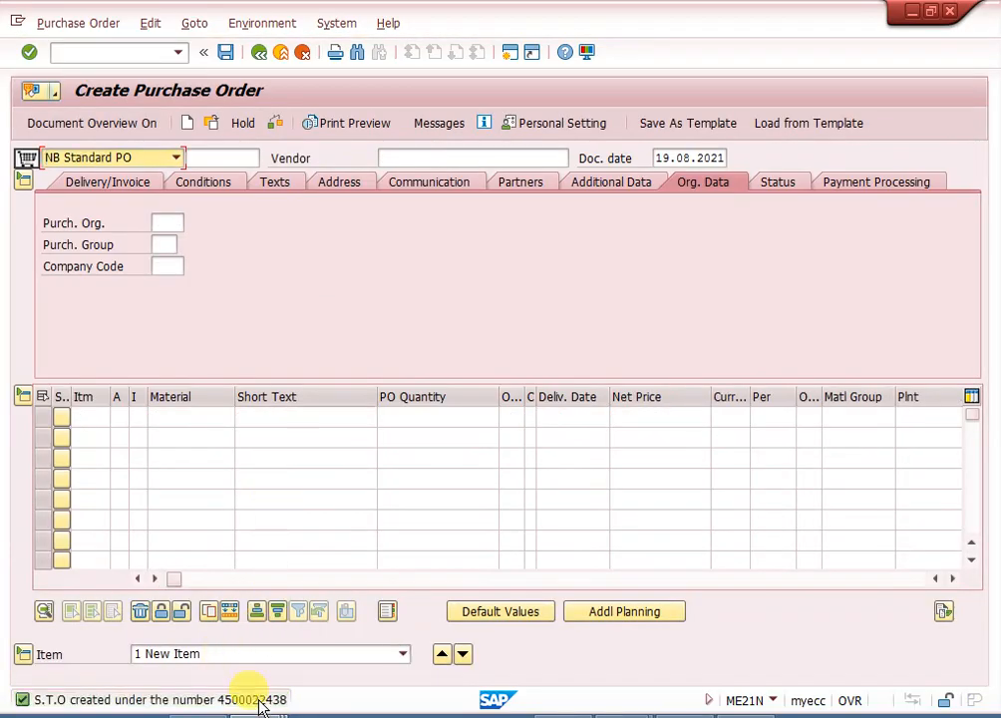
{"action": "left_click", "coordinate": [257, 700]}
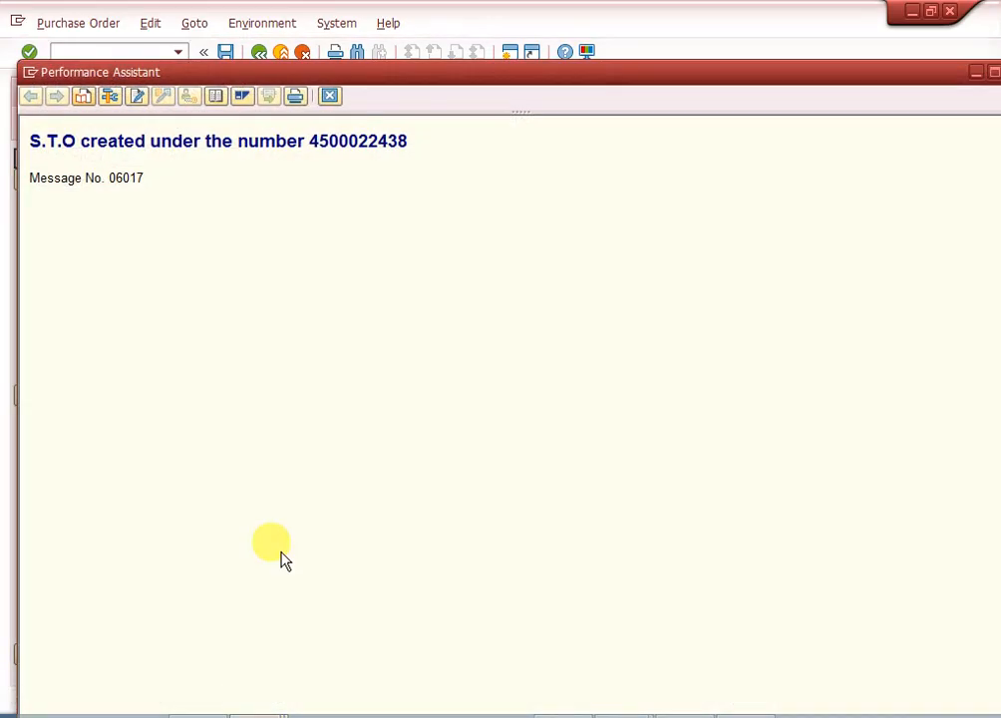
{"action": "left_click", "coordinate": [331, 96]}
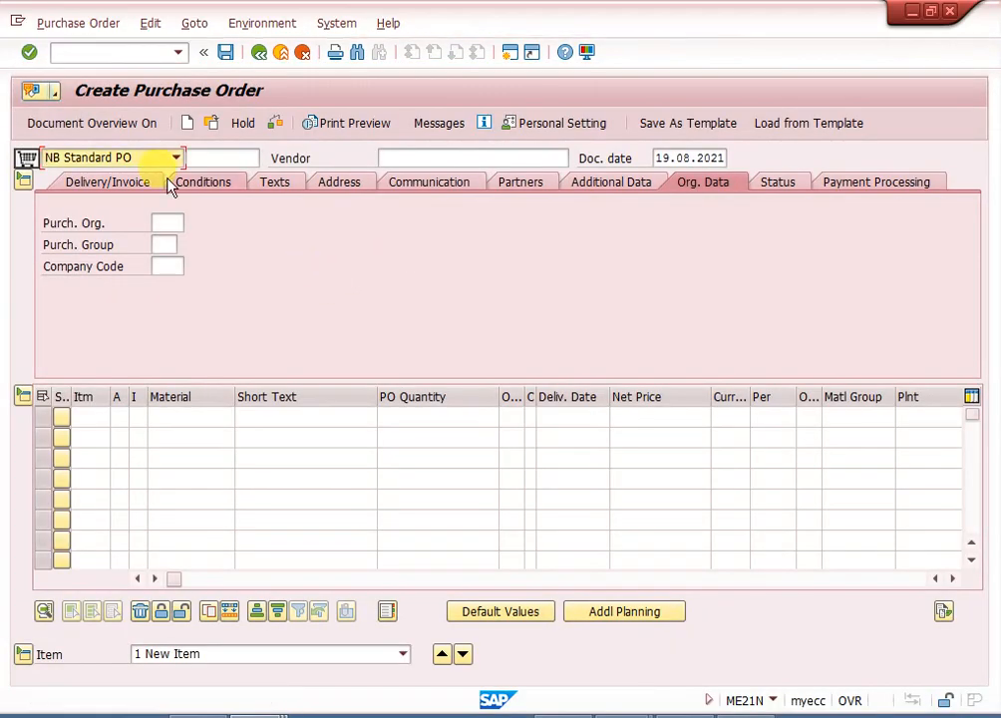
- Display the saved stock transport order and examine the item's shipping data, including delivery type, shipping point and customer
{"action": "left_click", "coordinate": [126, 53]}
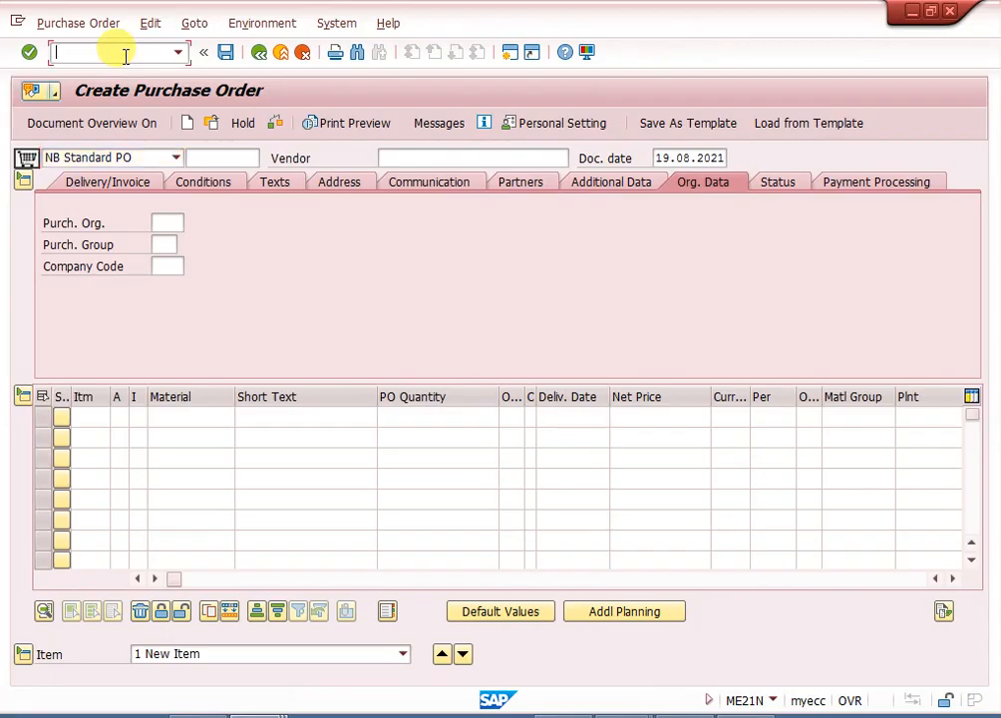
{"action": "left_click", "coordinate": [210, 125]}
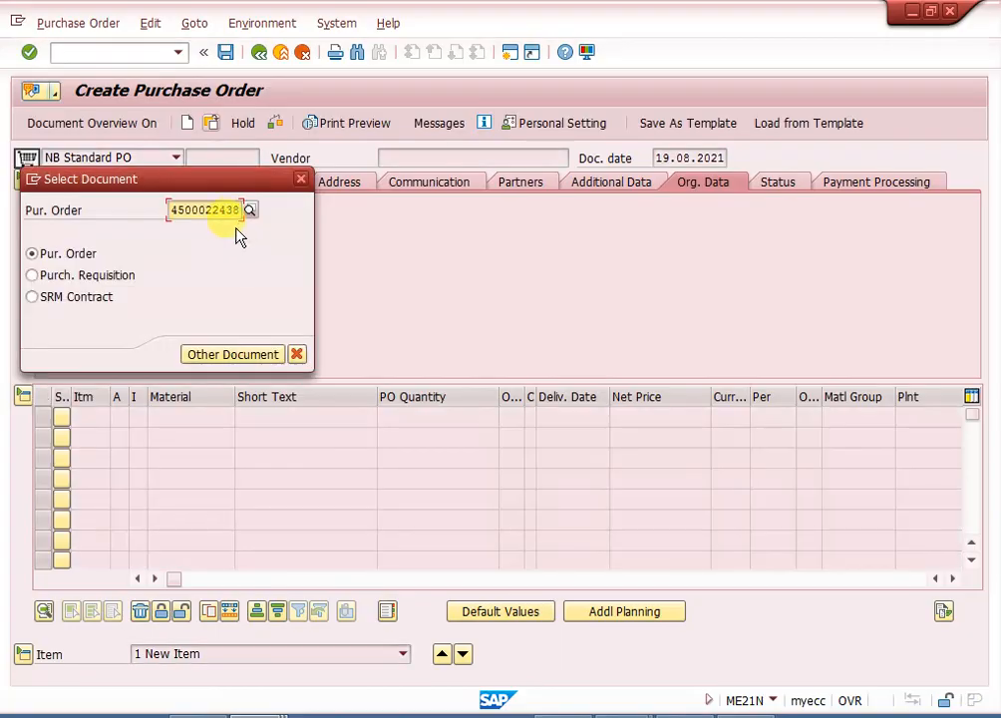
{"action": "key", "text": "Return"}
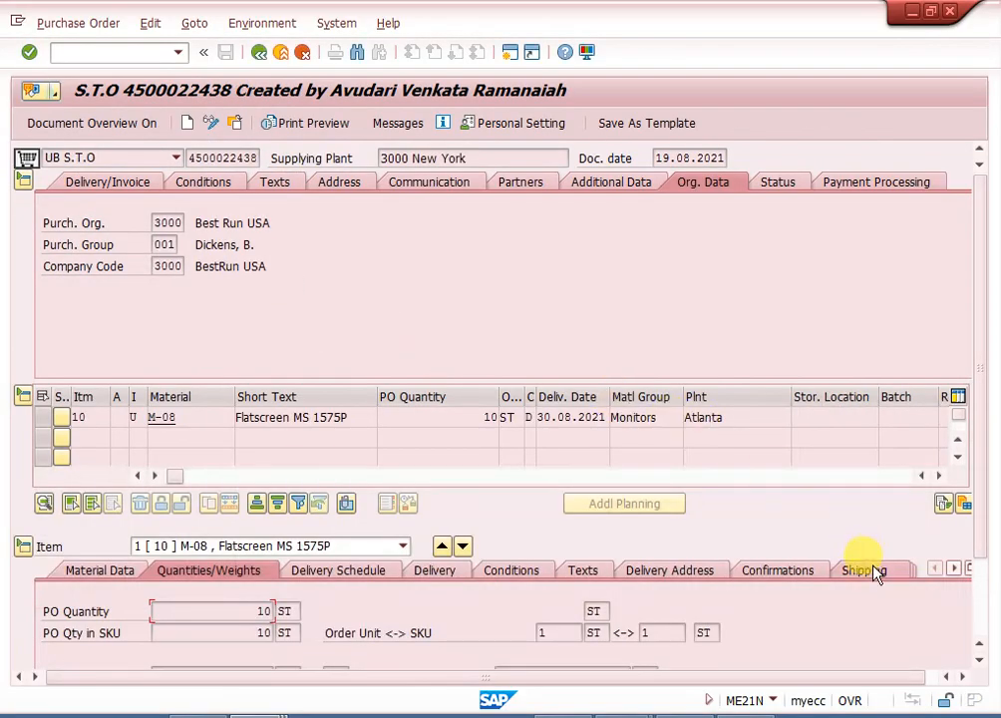
{"action": "left_click", "coordinate": [867, 574]}
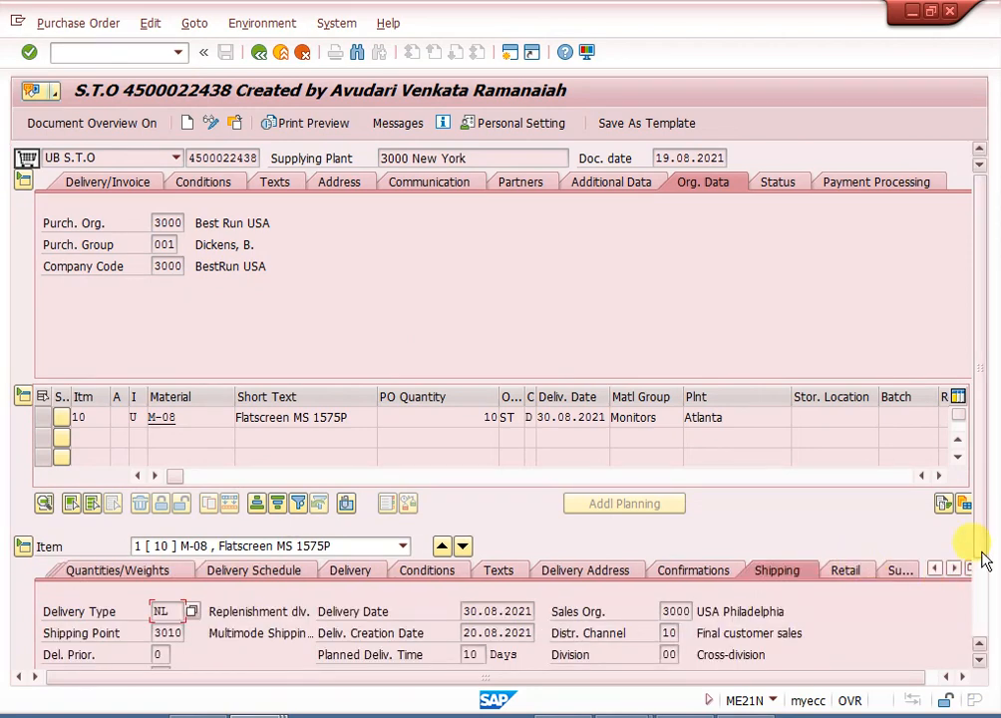
{"action": "scroll", "coordinate": [983, 597], "scroll_direction": "down", "scroll_amount": 3}
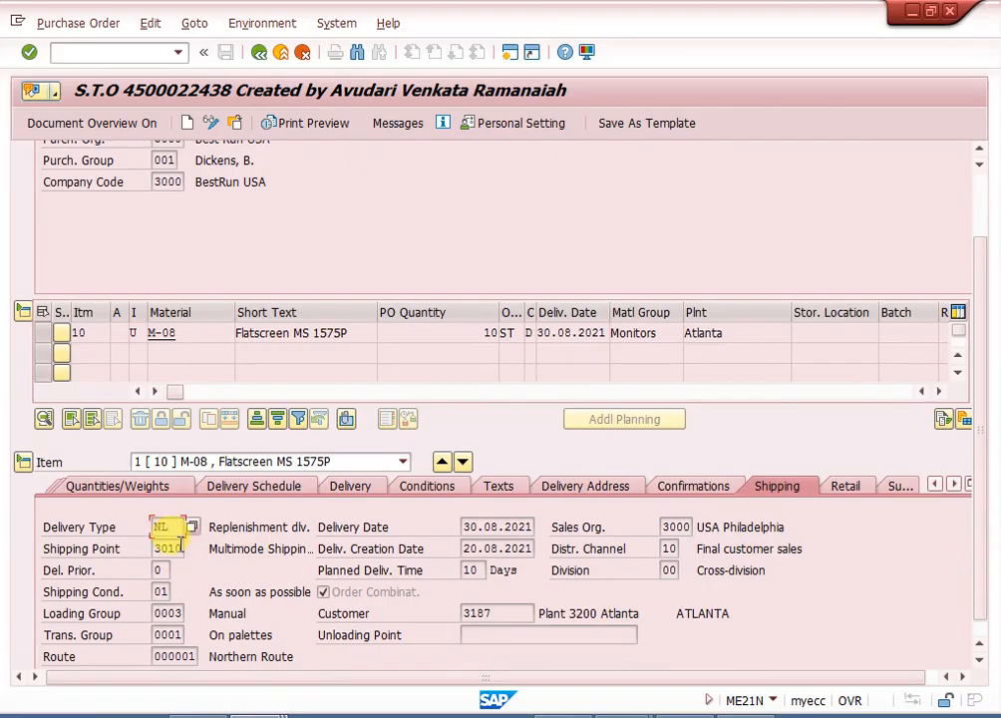
{"action": "left_click", "coordinate": [171, 549]}
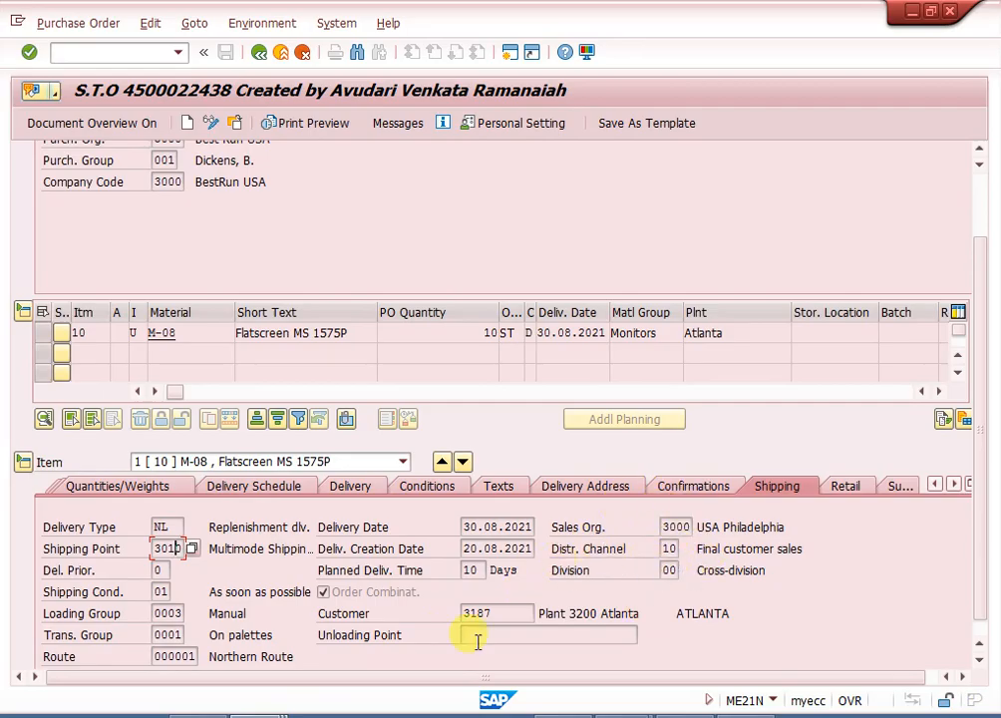
{"action": "left_click", "coordinate": [498, 615]}
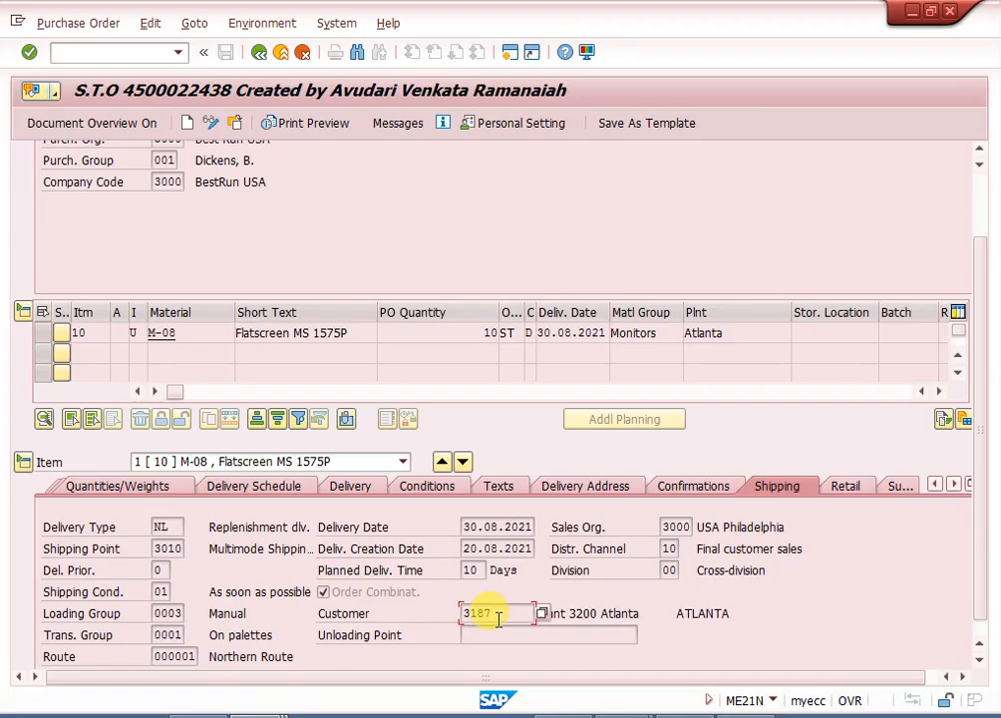
- Open transaction VL10B and list the deliveries due for the new stock transport order at shipping point 3010
{"action": "left_click", "coordinate": [116, 50]}
{"action": "type", "text": "/nvl10b"}
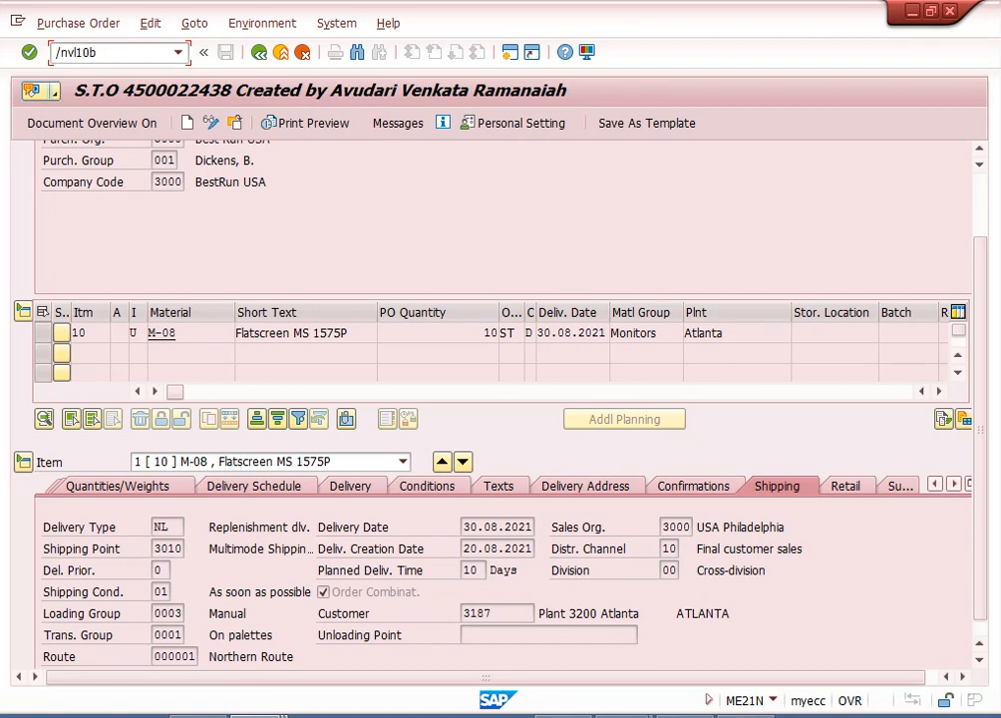
{"action": "key", "text": "Return"}
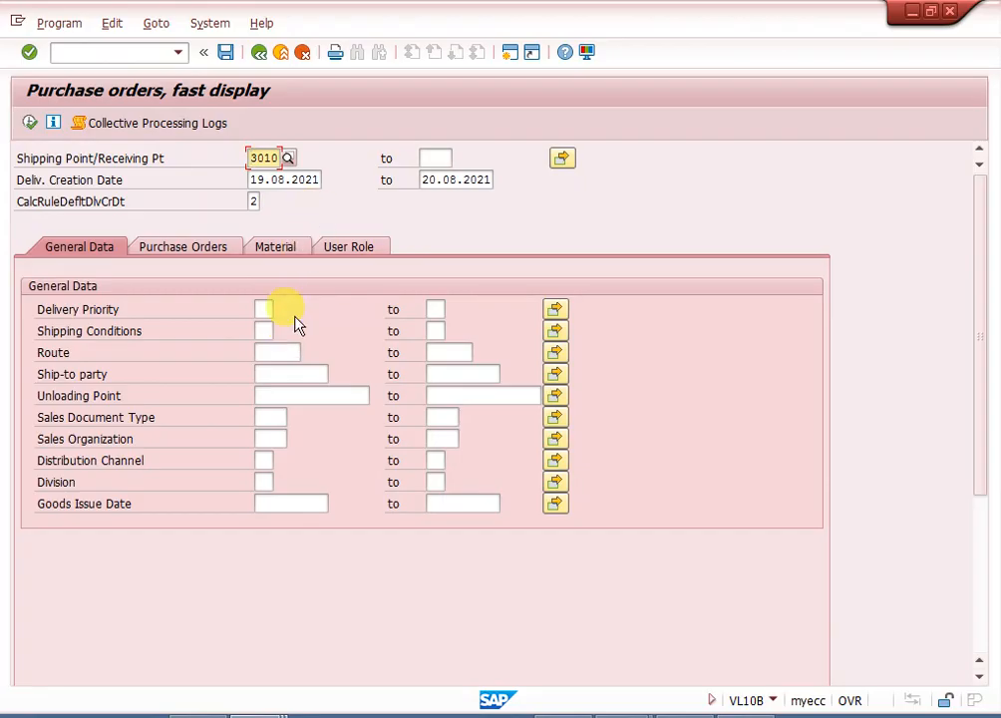
{"action": "left_click", "coordinate": [181, 251]}
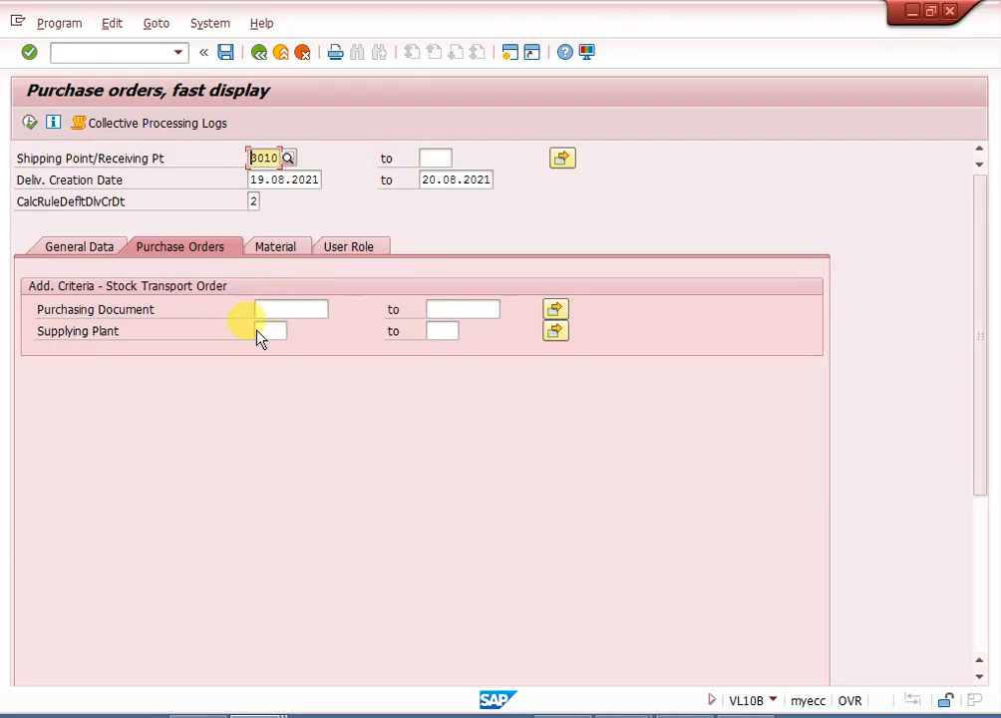
{"action": "left_click", "coordinate": [293, 310]}
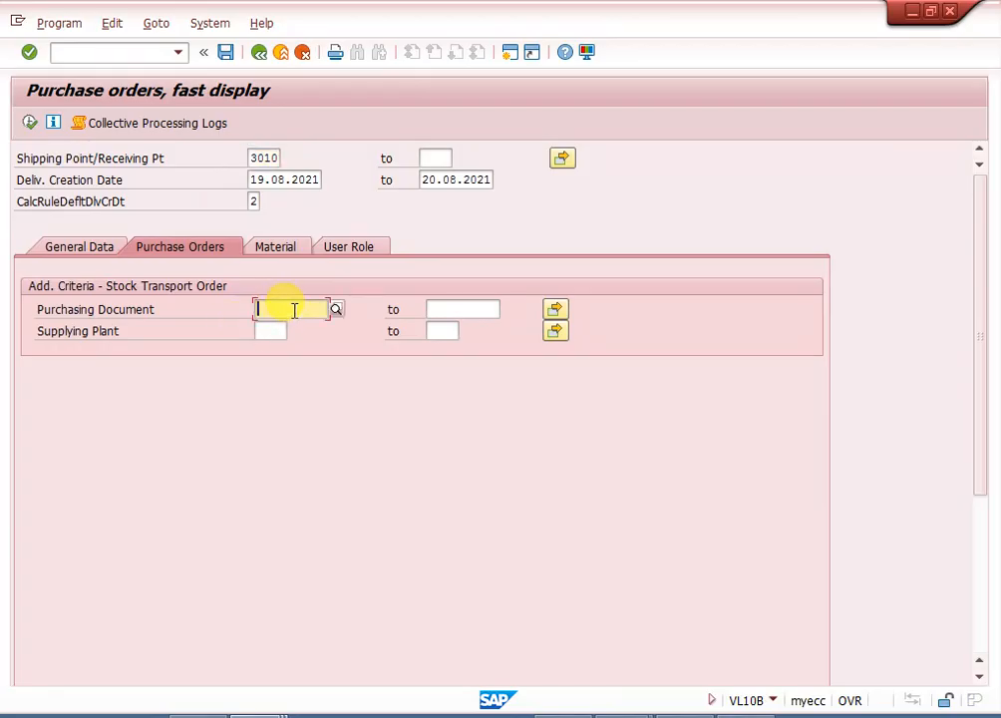
{"action": "left_click", "coordinate": [30, 123]}
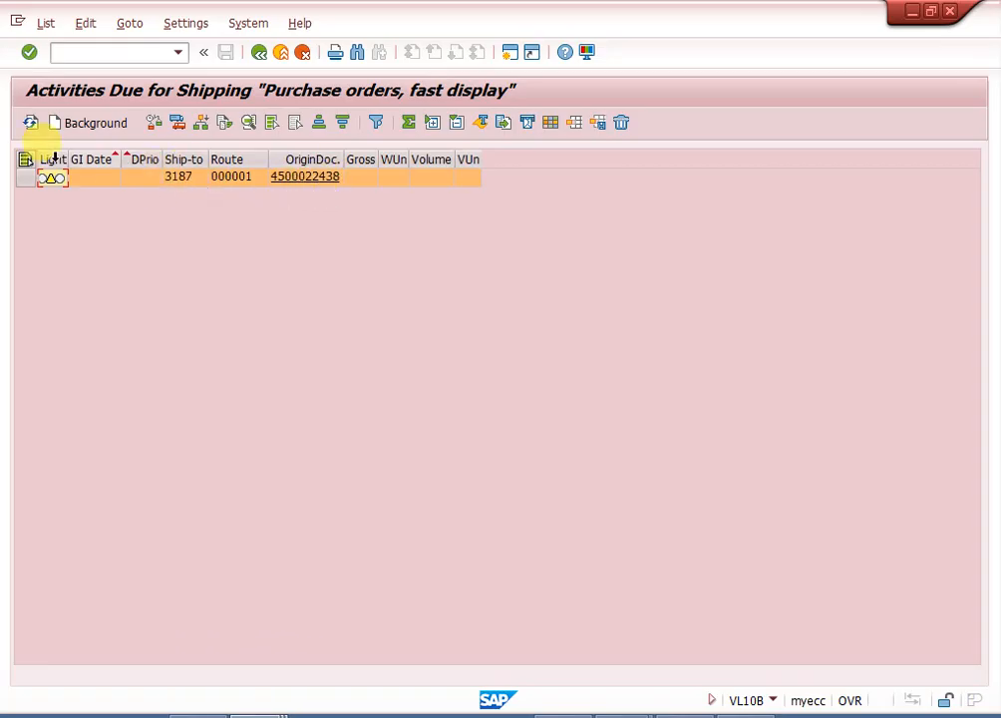
- Select the listed stock transport order and create its delivery in the background
{"action": "left_click", "coordinate": [24, 160]}
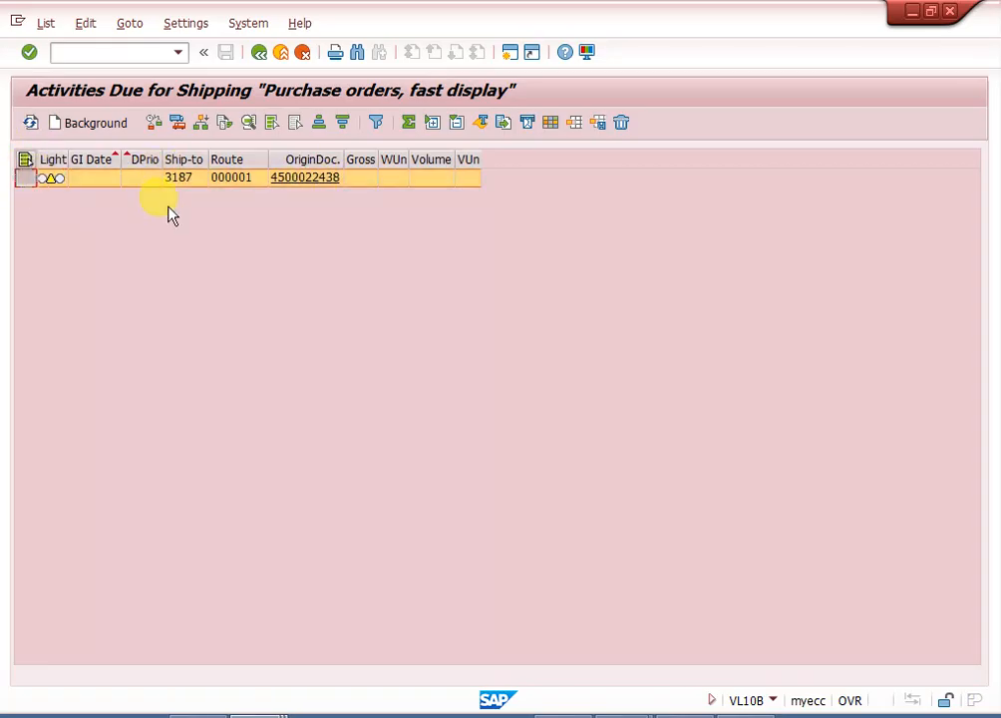
{"action": "left_click", "coordinate": [92, 126]}
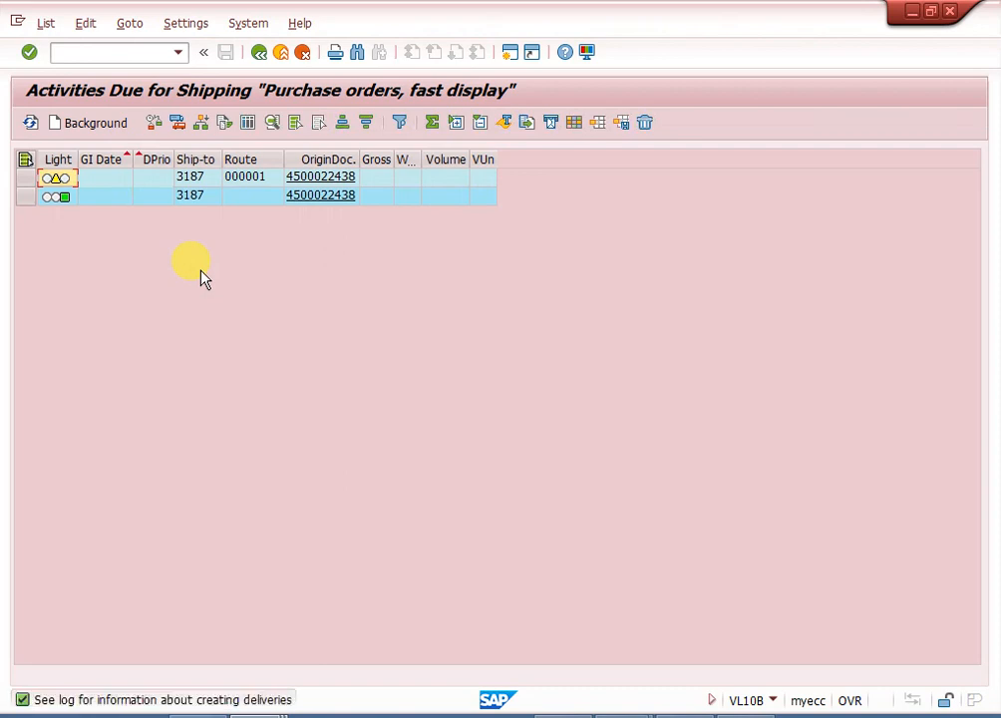
- Open the stock transport order from the shipping list and view the item's purchase order history for the delivery
{"action": "left_click", "coordinate": [315, 196]}
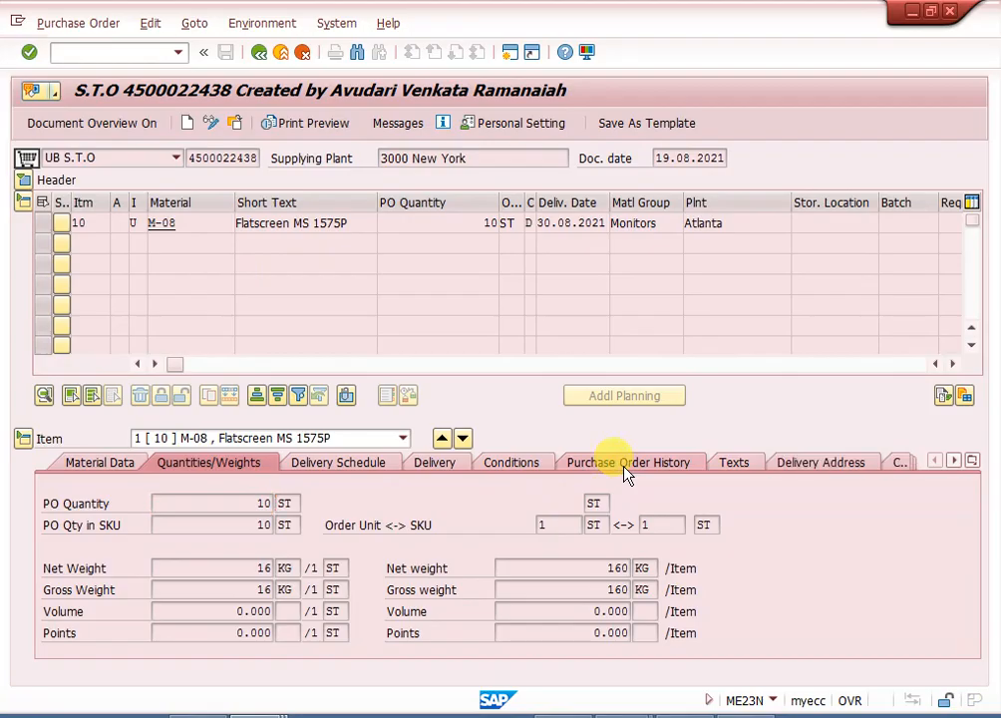
{"action": "left_click", "coordinate": [476, 498]}
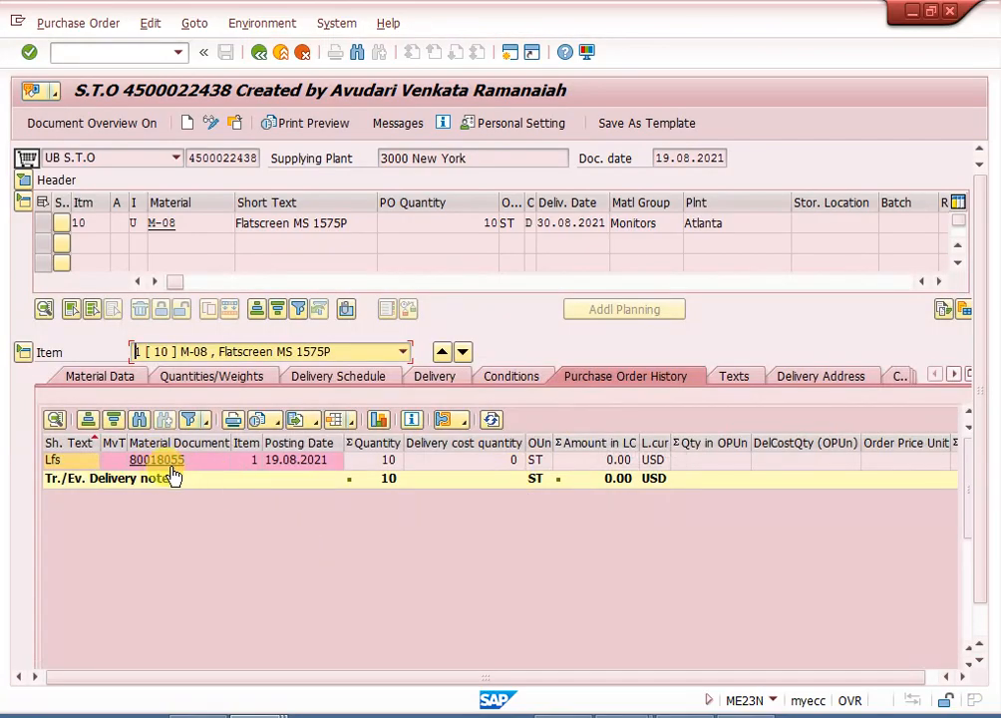
- Open transaction VL02N and bring up the new replenishment delivery for changing
{"action": "left_click", "coordinate": [143, 52]}
{"action": "type", "text": "/"}
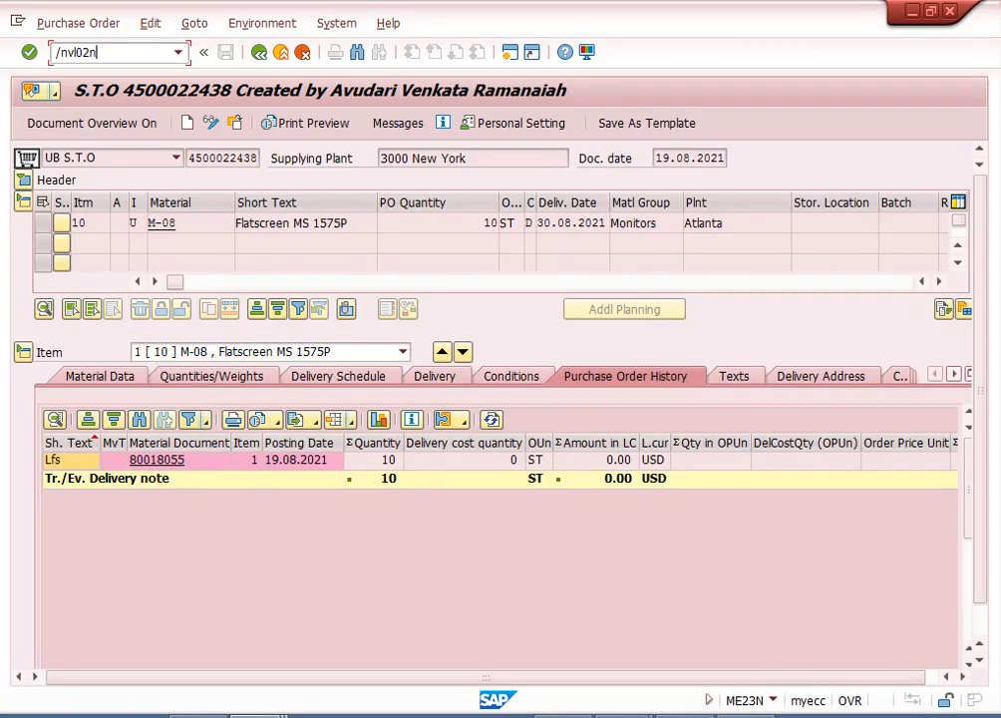
{"action": "type", "text": "nvl02n"}
{"action": "key", "text": "Return"}
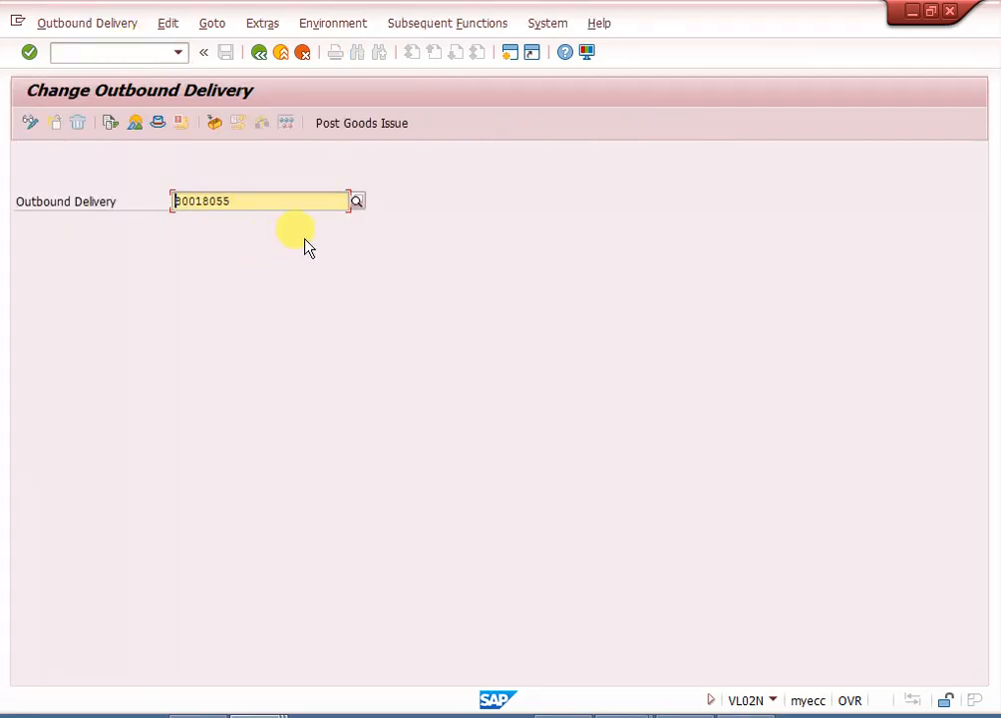
{"action": "key", "text": "Return"}
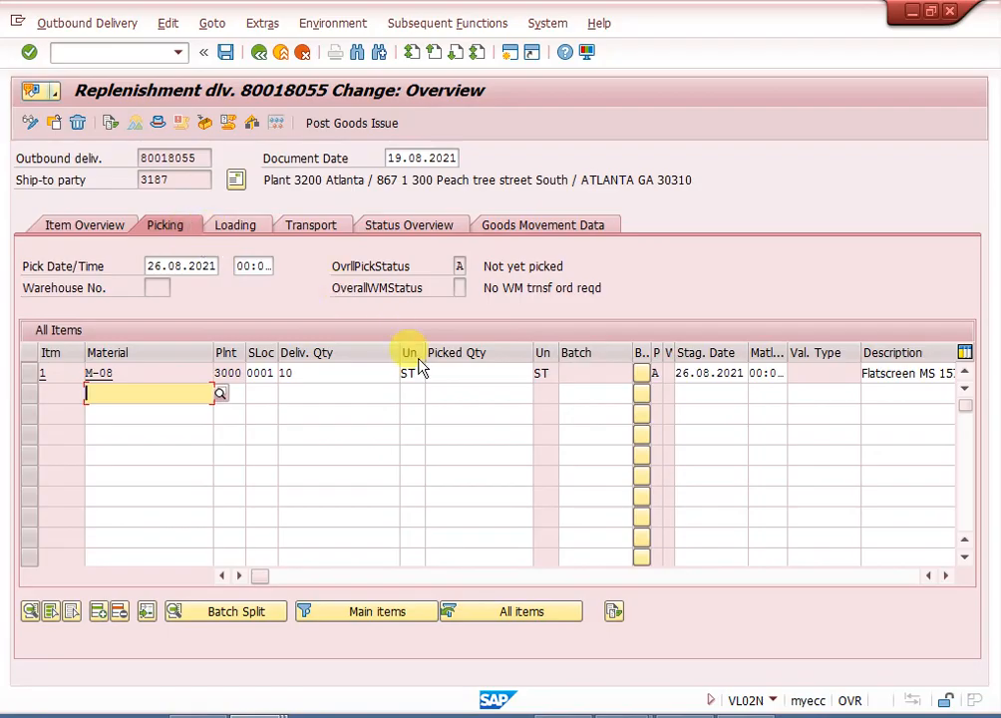
- Enter a picked quantity of 10 for material M-08 in the delivery and post the goods issue
{"action": "left_click", "coordinate": [451, 373]}
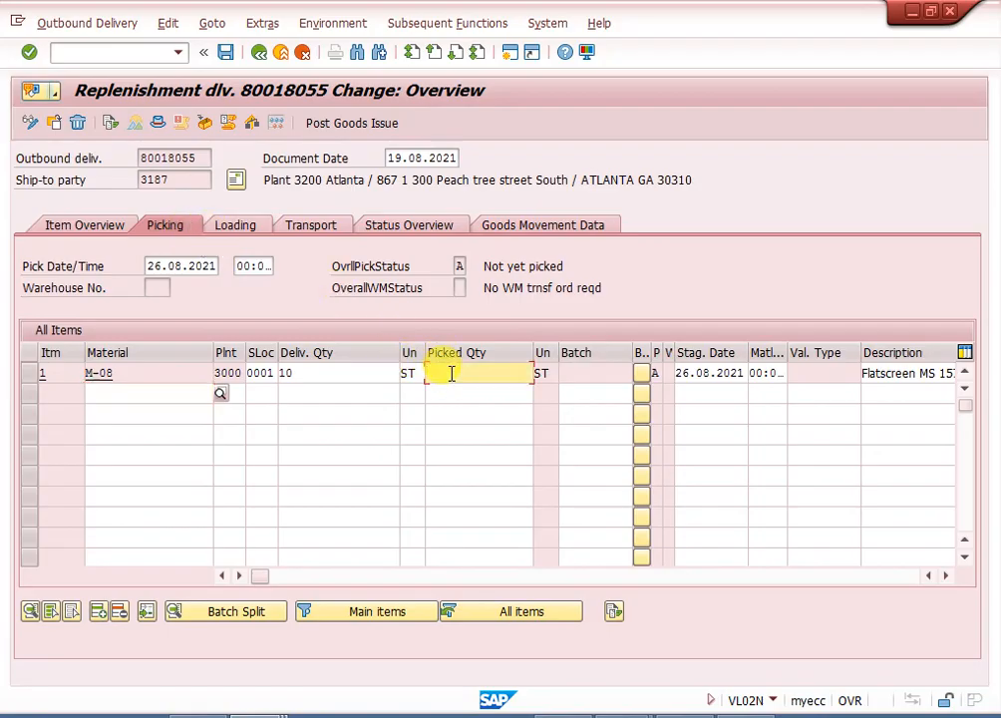
{"action": "type", "text": "10"}
{"action": "key", "text": "Return"}
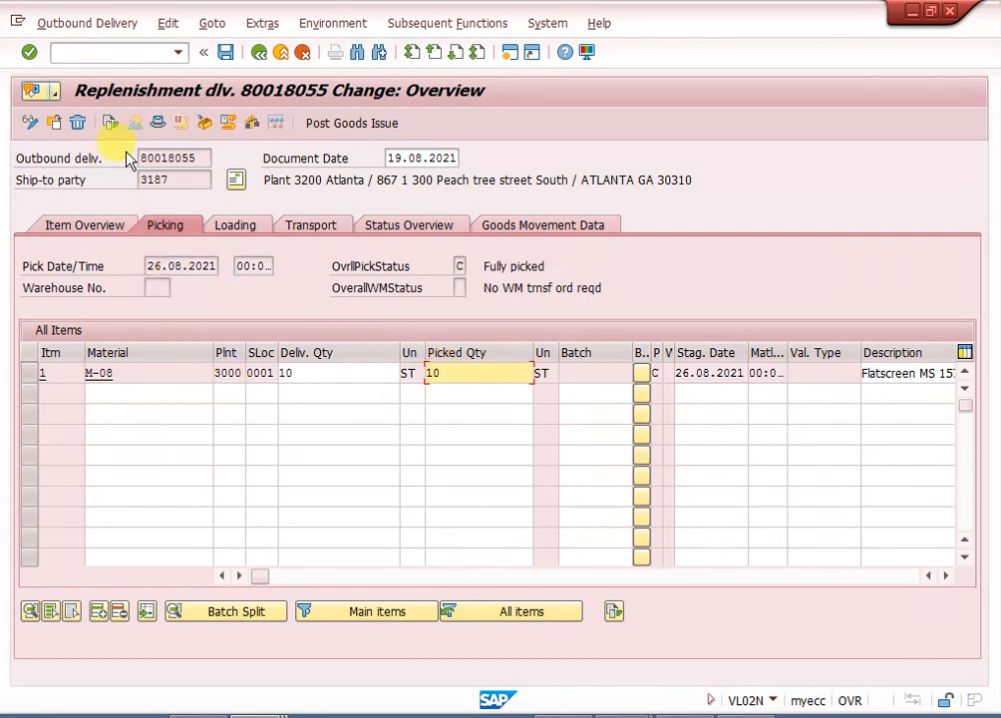
{"action": "left_click", "coordinate": [361, 130]}
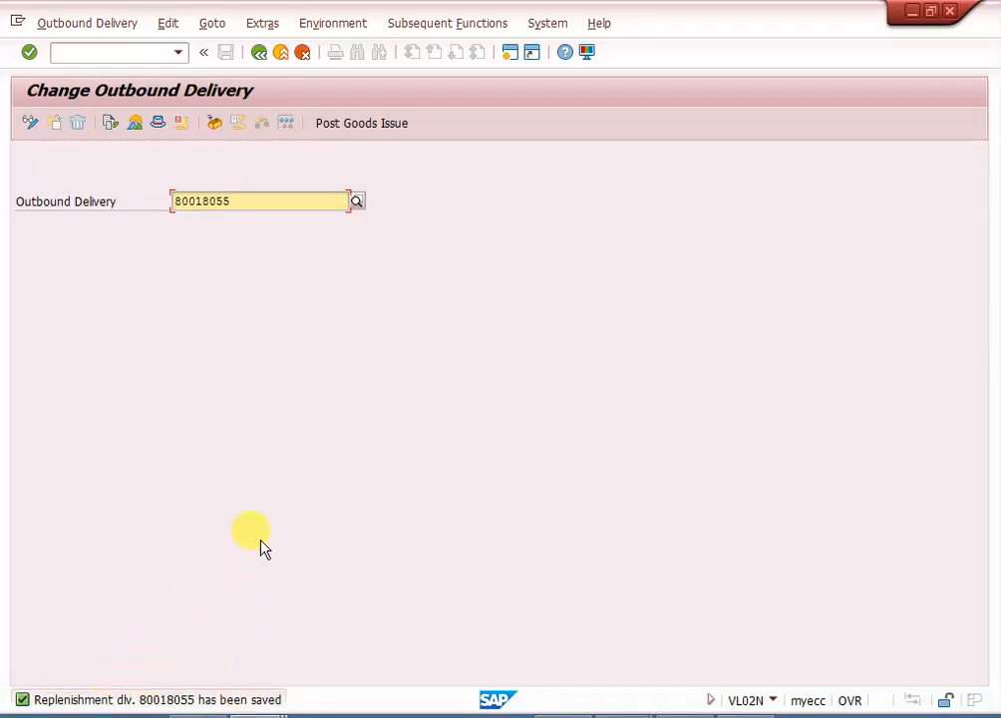
- Switch to the stock overview of M-08 and refresh it to check plant stocks after the goods issue
{"action": "key", "text": "alt+Tab"}
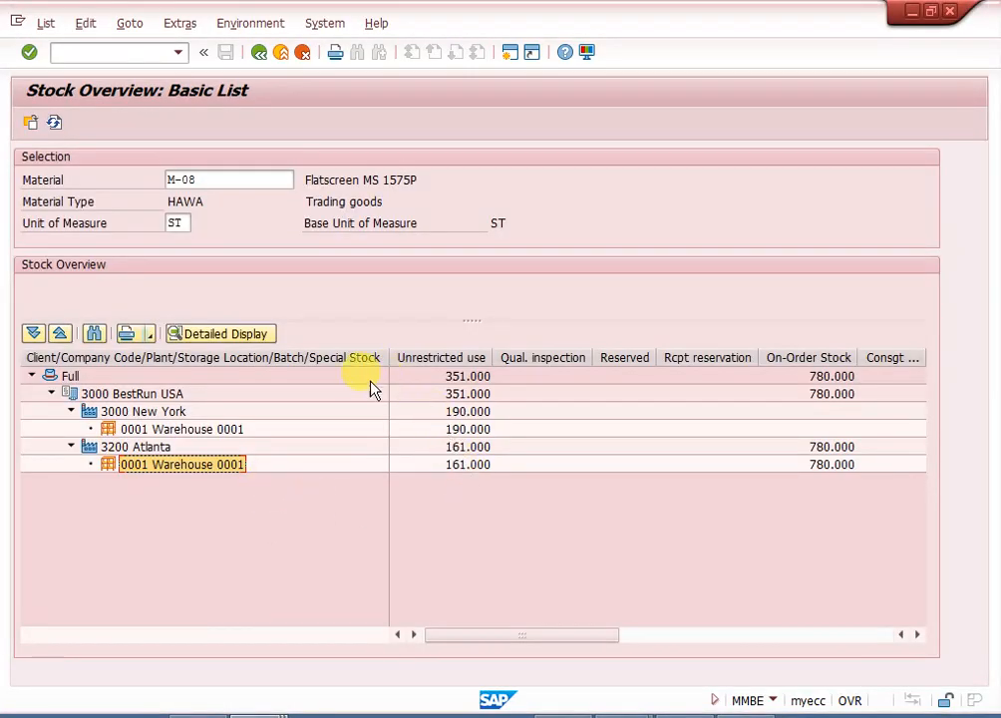
{"action": "left_click", "coordinate": [61, 121]}
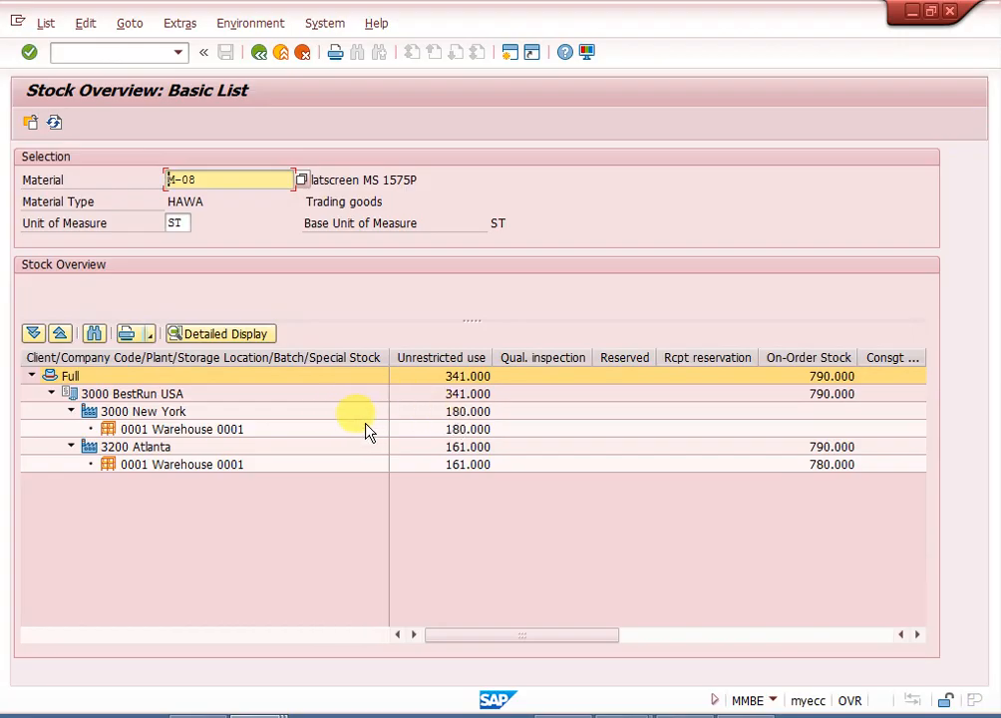
{"action": "left_click", "coordinate": [283, 430]}
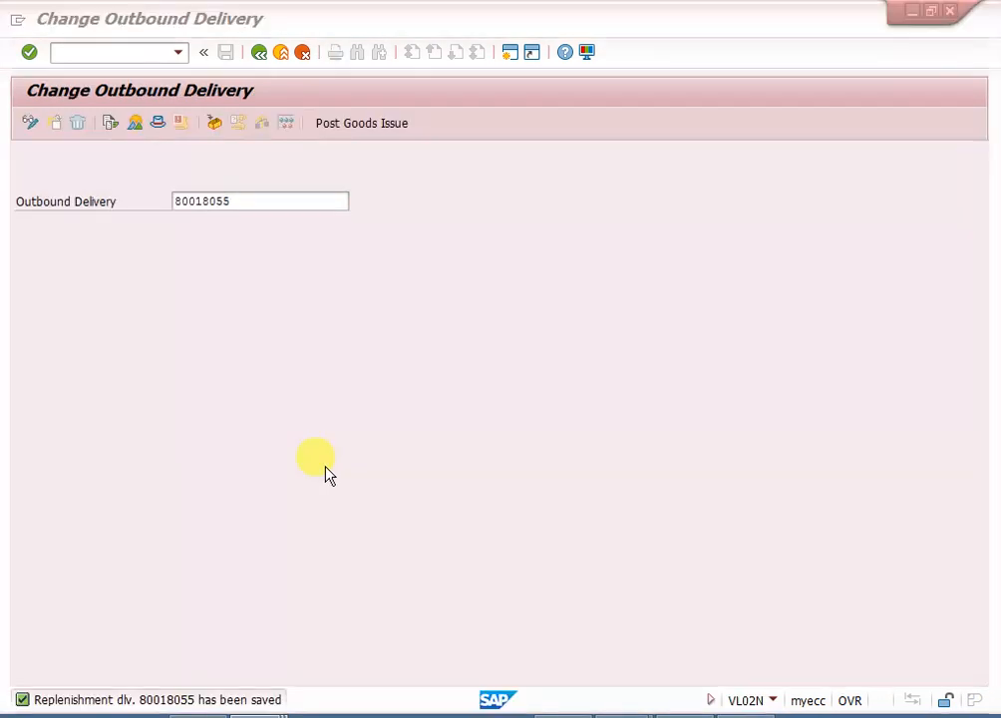
- Return to the outbound delivery session, copy the delivery number and open transaction MIGO
{"action": "left_click", "coordinate": [116, 50]}
{"action": "type", "text": "/nmi"}
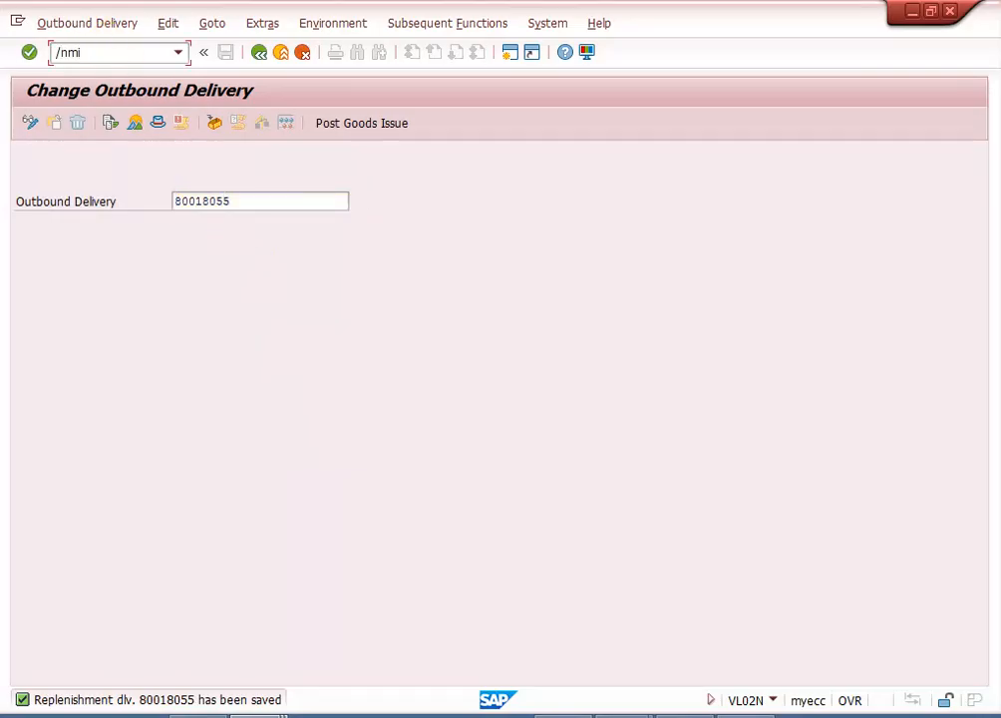
{"action": "left_click_drag", "start_coordinate": [234, 209], "coordinate": [178, 209]}
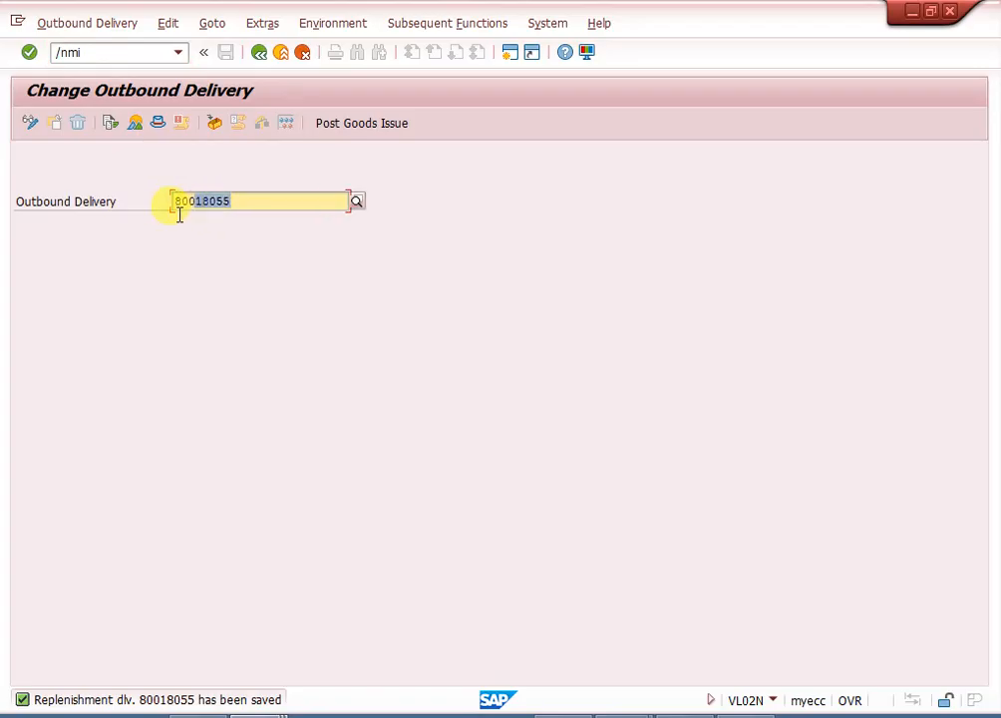
{"action": "left_click", "coordinate": [176, 205]}
{"action": "left_click", "coordinate": [108, 52]}
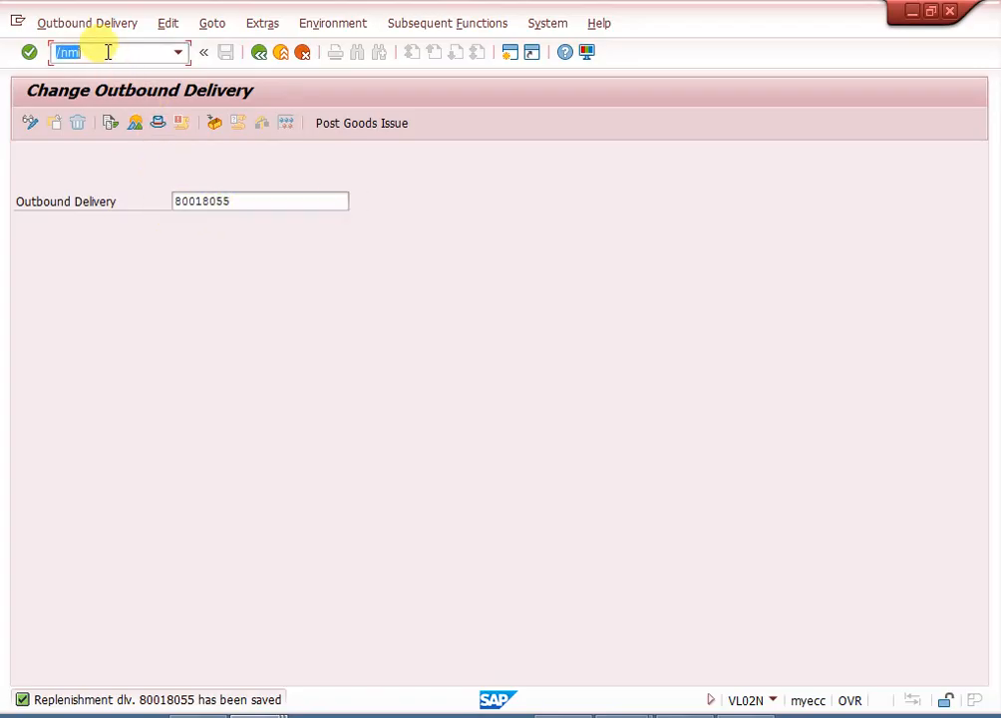
{"action": "left_click", "coordinate": [107, 52]}
{"action": "type", "text": "go"}
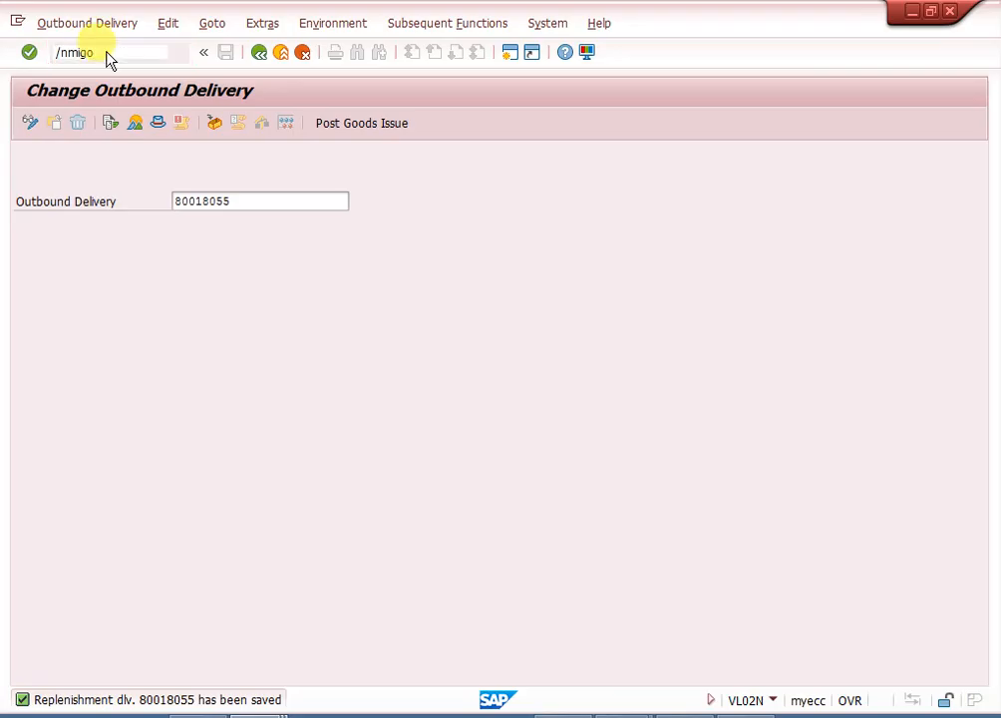
{"action": "key", "text": "Return"}
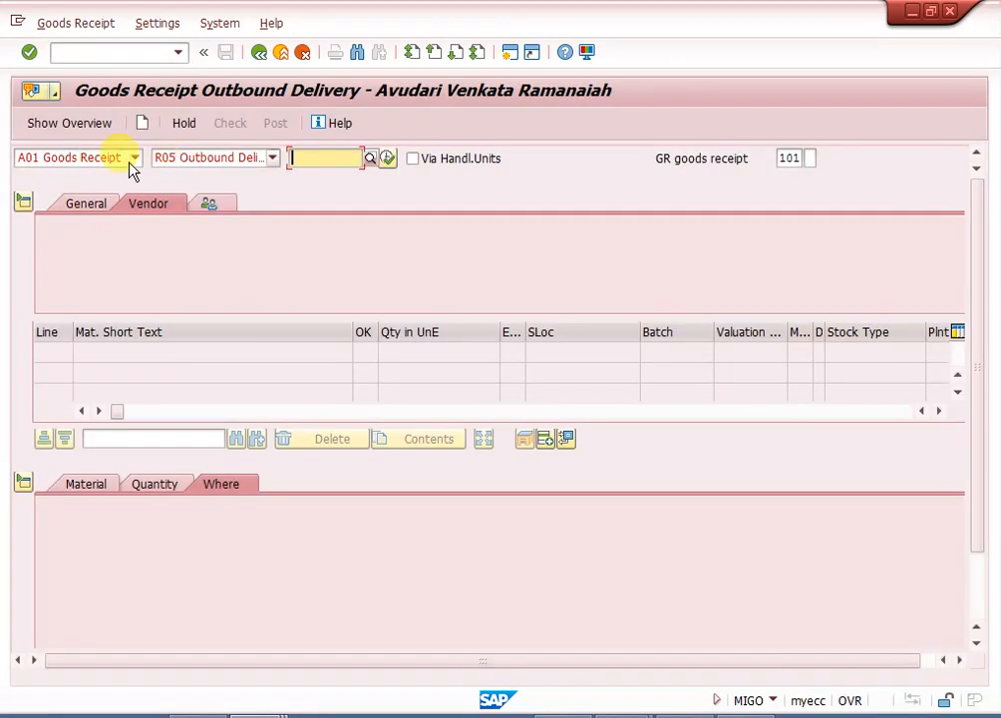
- Load the replenishment delivery's items into a Goods Receipt that references the Outbound Delivery
{"action": "left_click", "coordinate": [108, 162]}
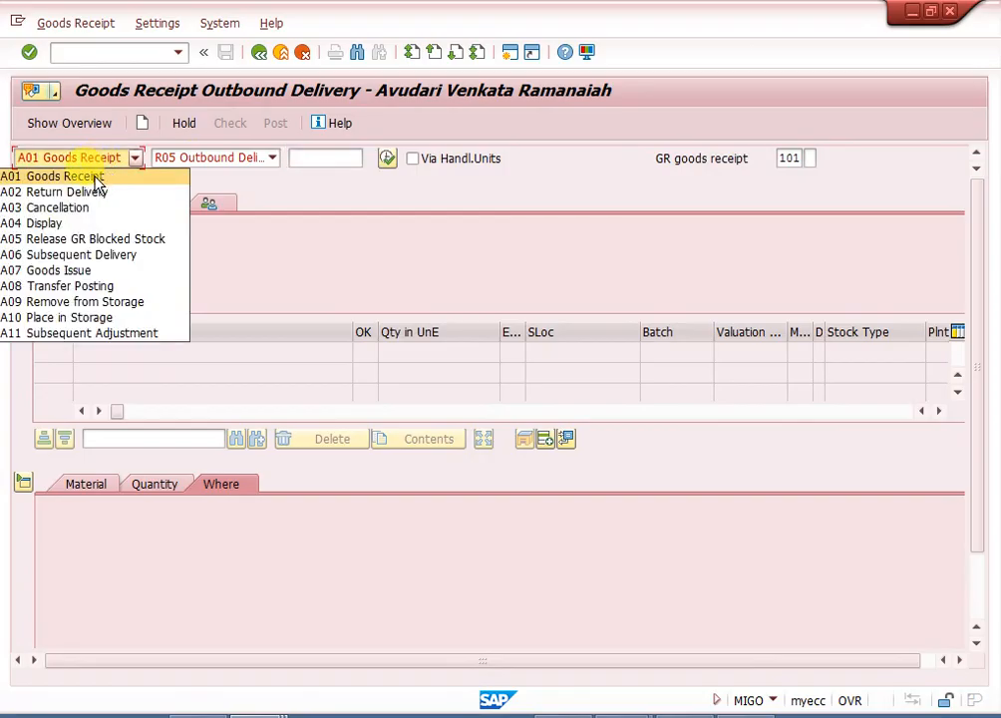
{"action": "left_click", "coordinate": [95, 177]}
{"action": "left_click", "coordinate": [211, 160]}
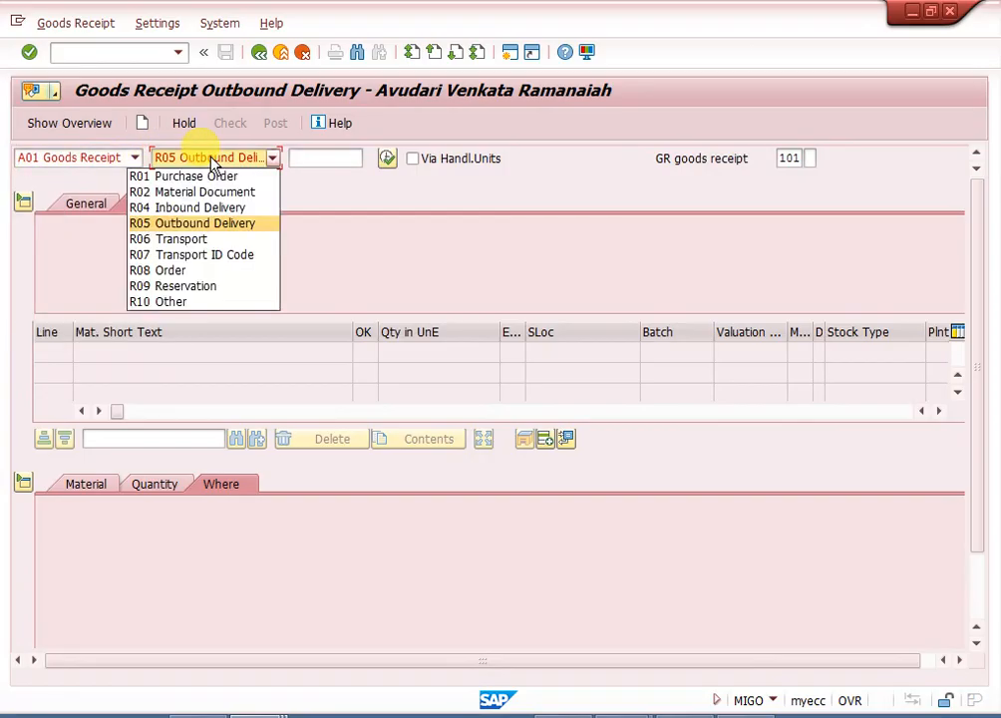
{"action": "left_click", "coordinate": [319, 168]}
{"action": "left_click", "coordinate": [318, 161]}
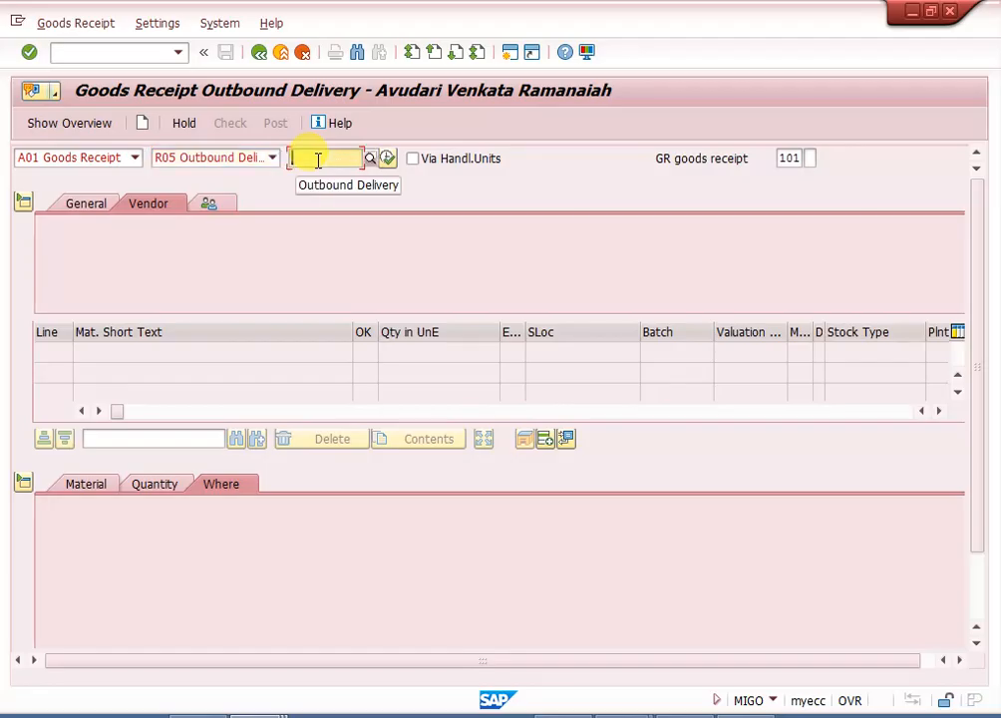
{"action": "type", "text": "80018055"}
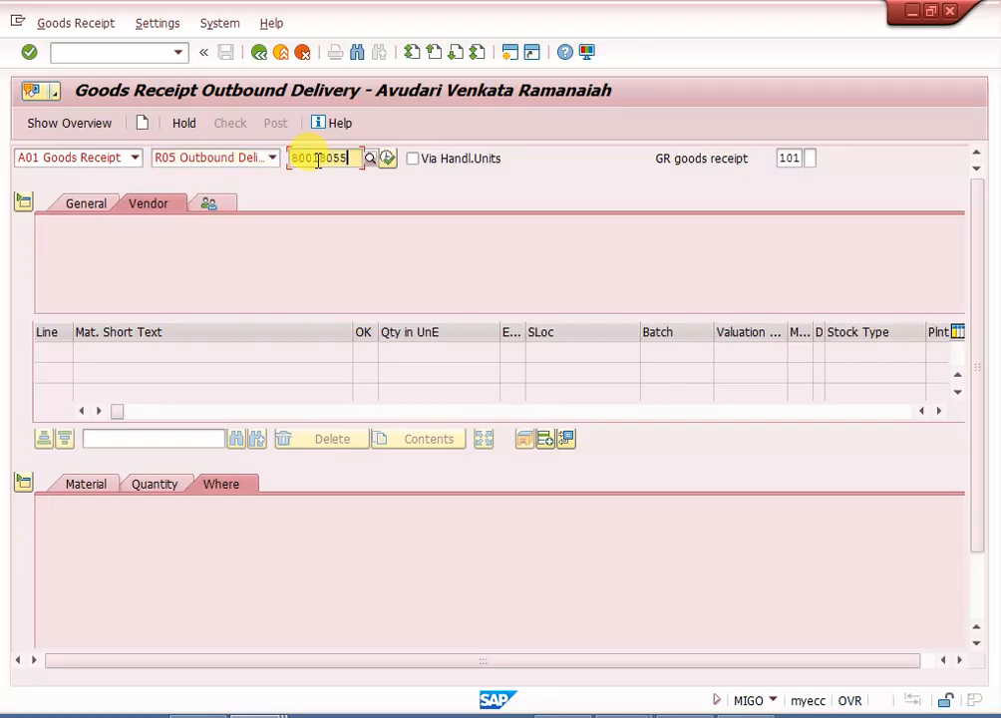
{"action": "left_click", "coordinate": [388, 163]}
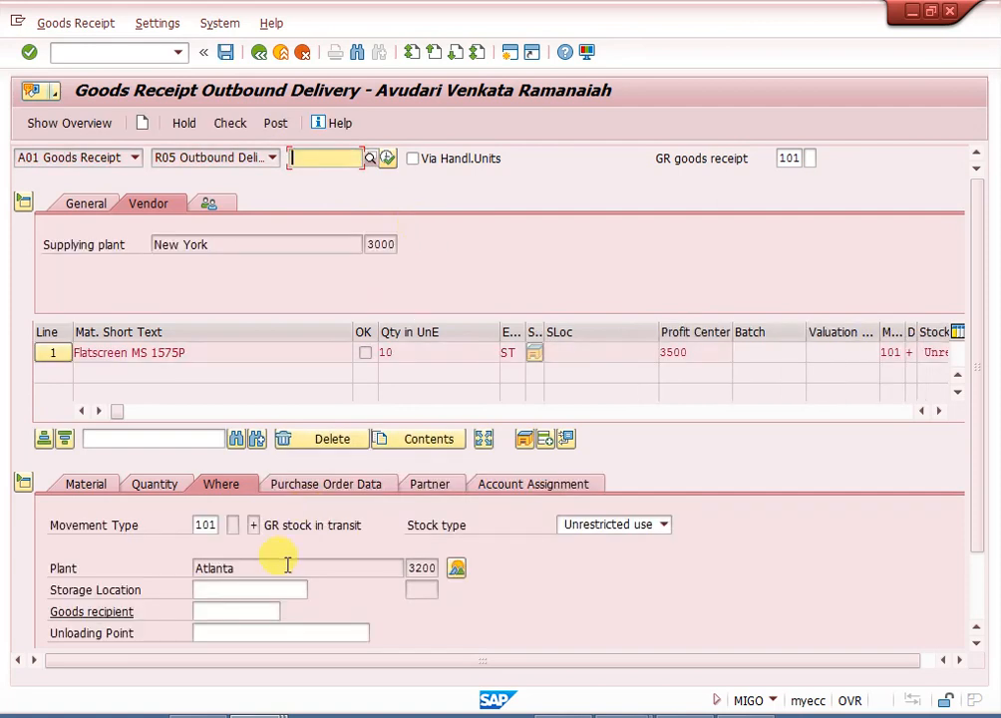
- Set the item's storage location to 0001 and mark it Item OK, then check and post the goods receipt
{"action": "left_click", "coordinate": [267, 588]}
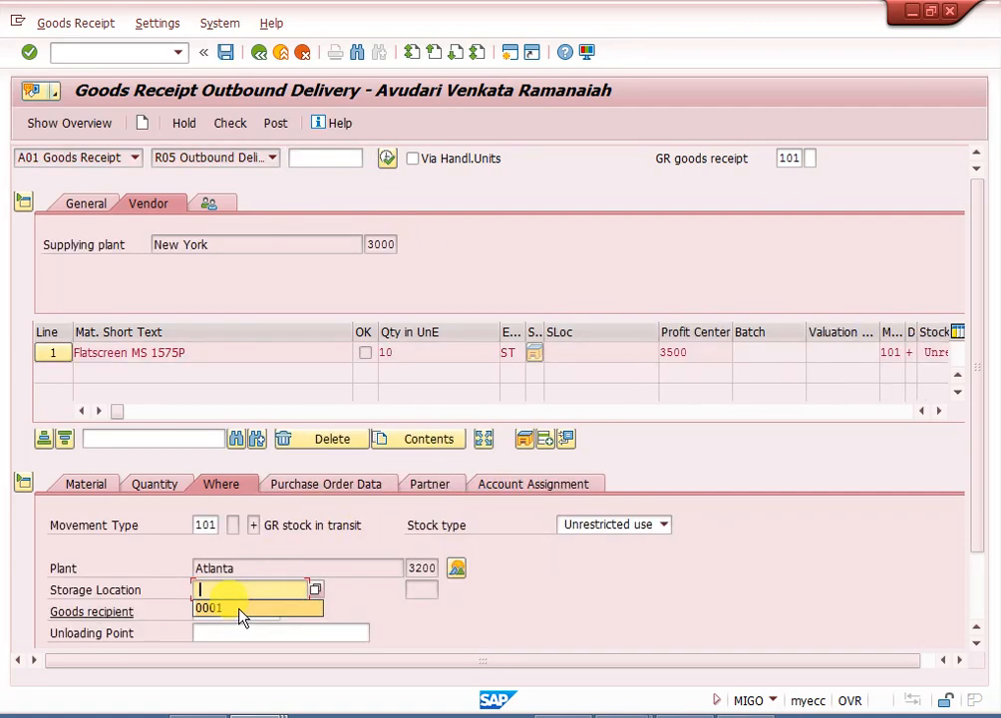
{"action": "left_click", "coordinate": [242, 610]}
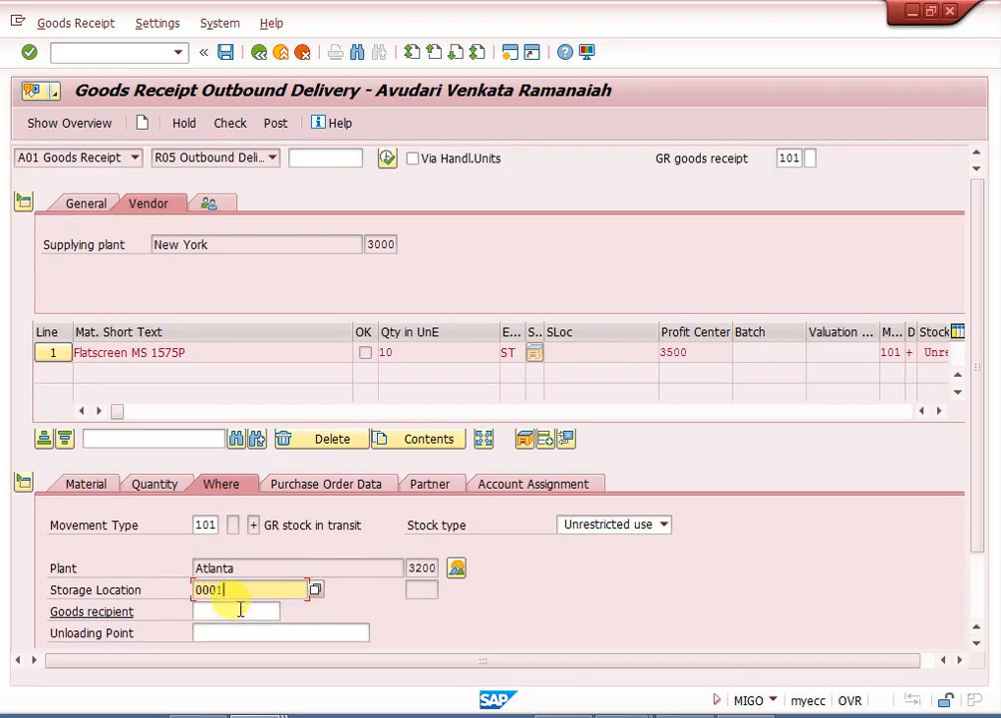
{"action": "left_click", "coordinate": [419, 568]}
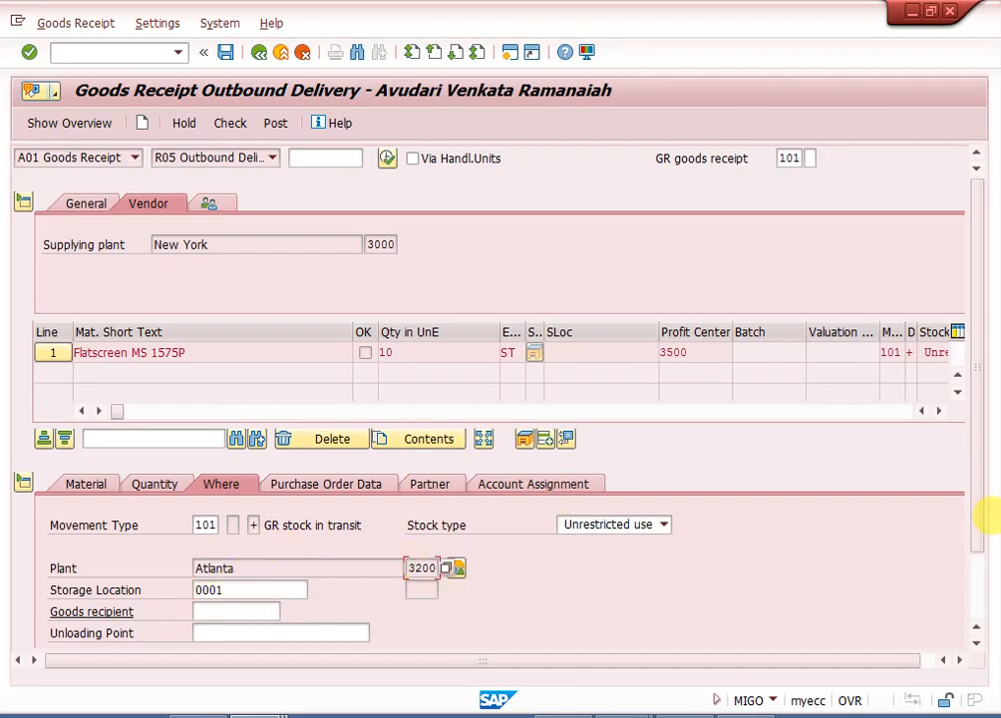
{"action": "left_click_drag", "start_coordinate": [979, 509], "coordinate": [979, 585]}
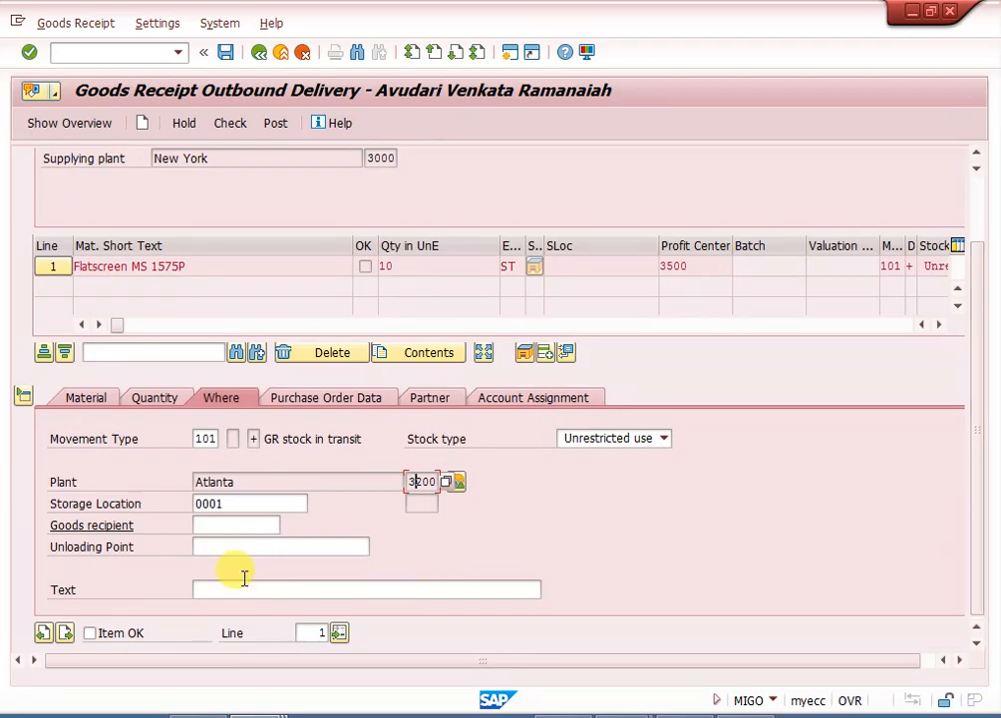
{"action": "left_click", "coordinate": [90, 635]}
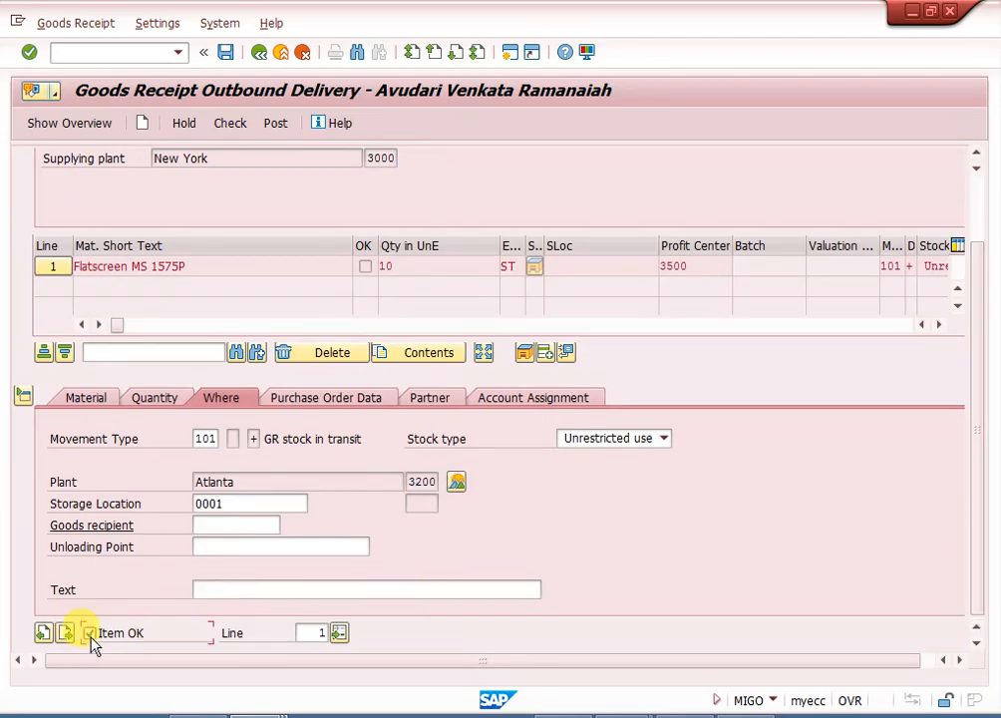
{"action": "left_click", "coordinate": [234, 122]}
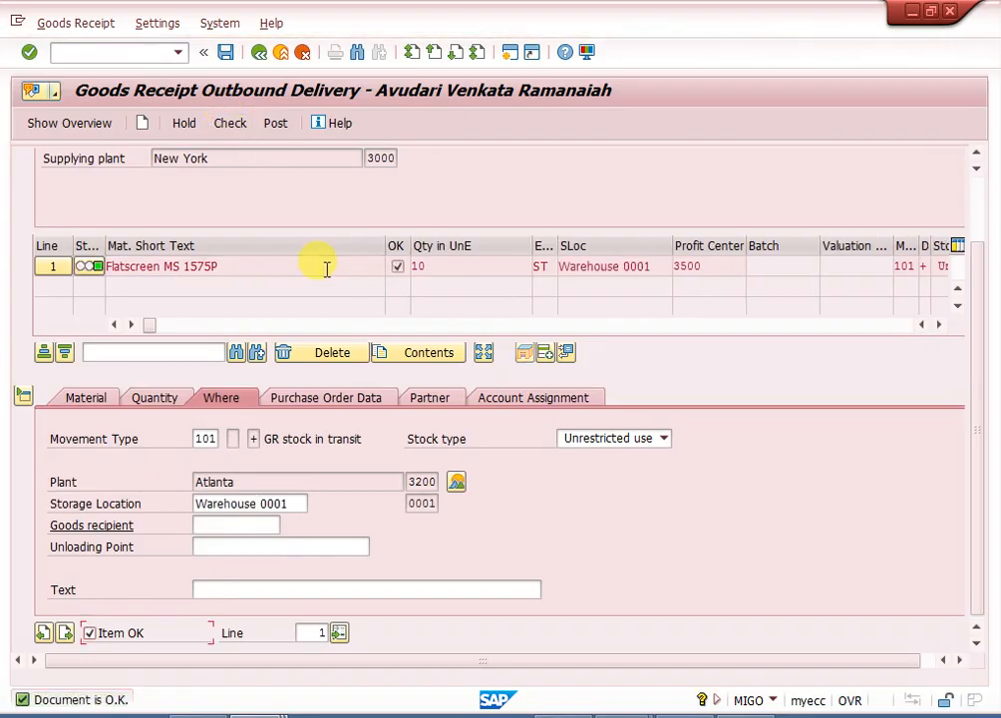
{"action": "left_click", "coordinate": [277, 125]}
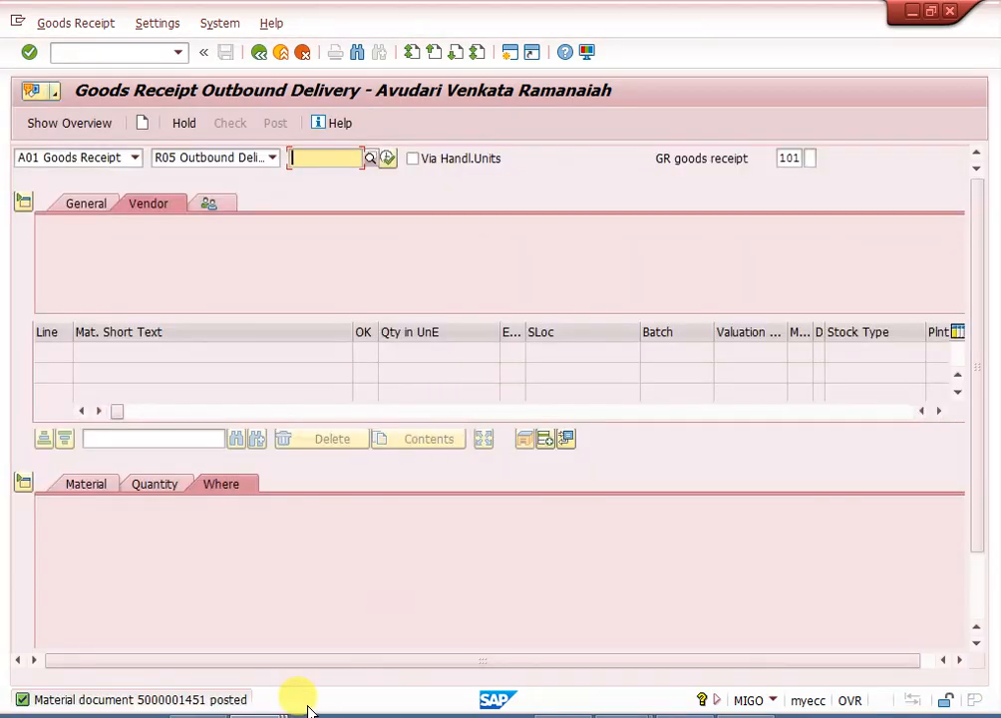
- Refresh the M-08 stock overview to check unrestricted stock at plants 3000 and 3200 after the goods receipt
{"action": "mouse_move", "coordinate": [308, 712]}
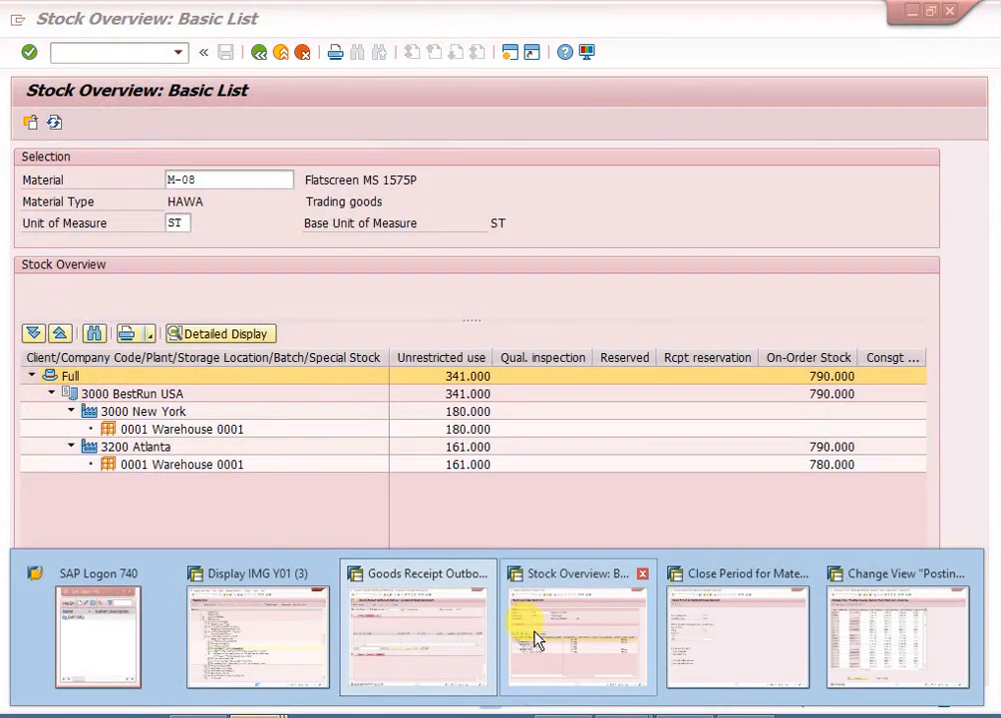
{"action": "left_click", "coordinate": [539, 639]}
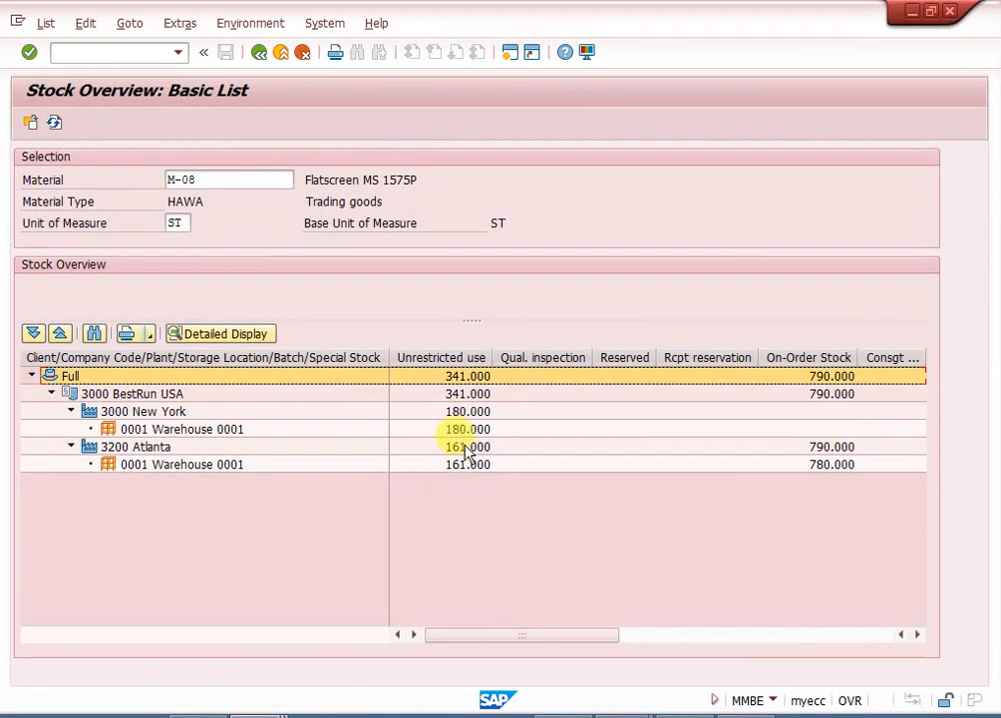
{"action": "left_click", "coordinate": [55, 123]}
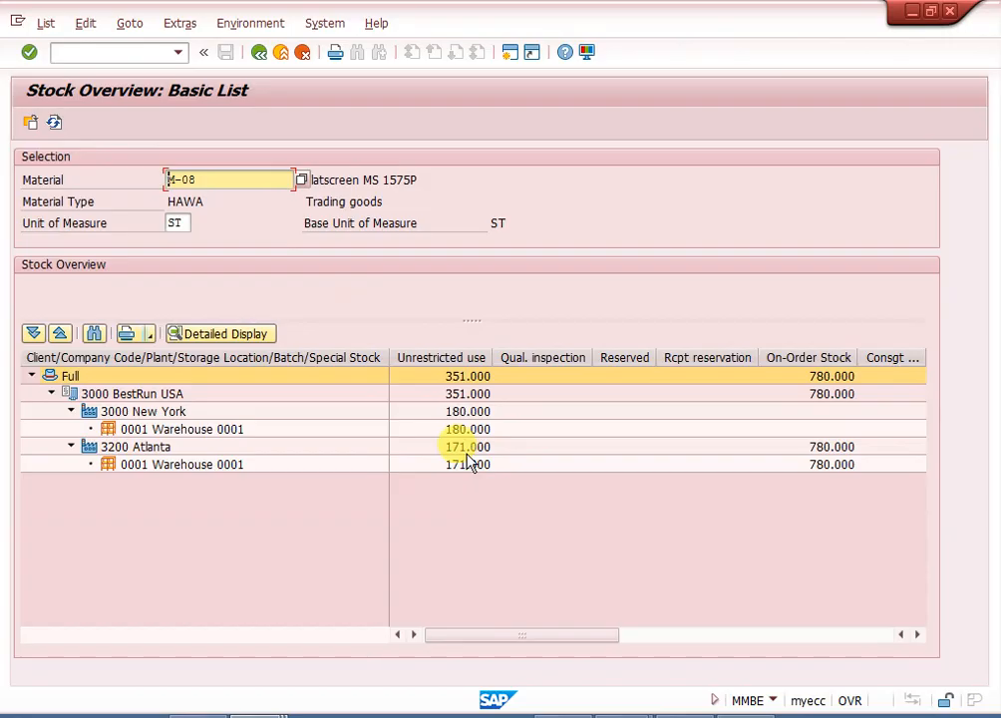
- Return to the goods receipt session, open transaction VF01 and generate the pro forma invoice (F8) for the replenishment delivery
{"action": "key", "text": "alt+Tab"}
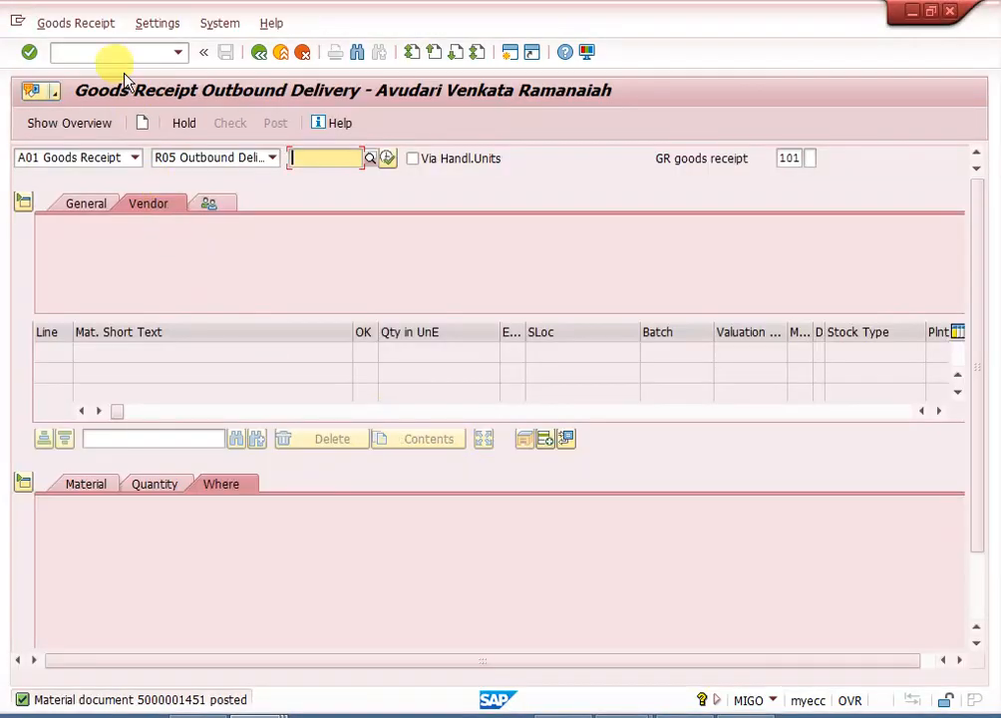
{"action": "left_click", "coordinate": [110, 52]}
{"action": "type", "text": "/nvf01"}
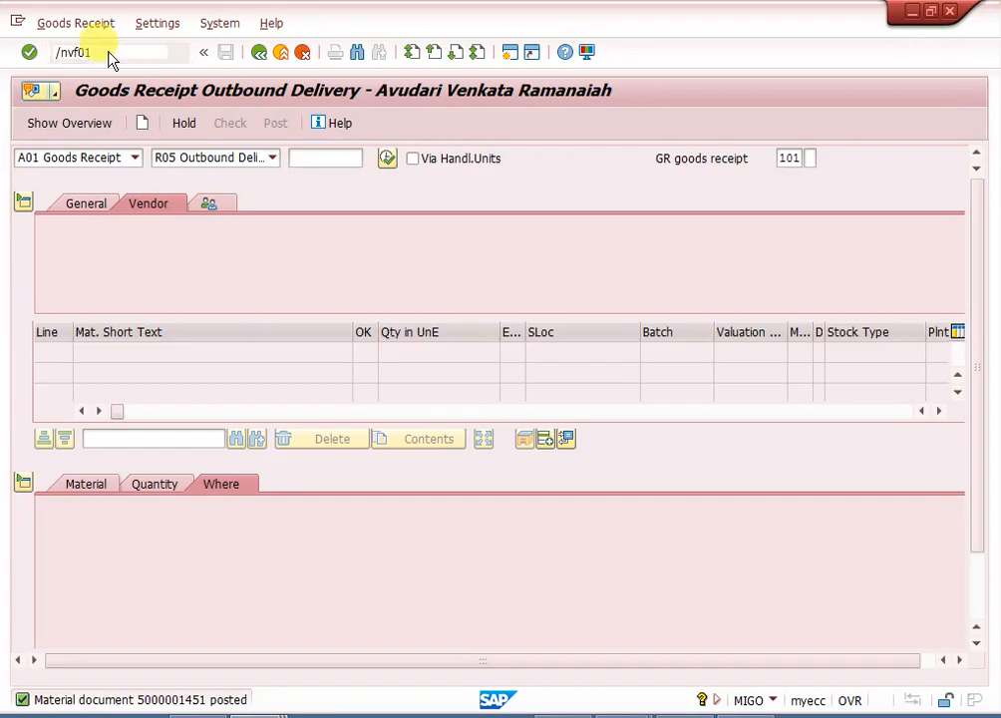
{"action": "key", "text": "Return"}
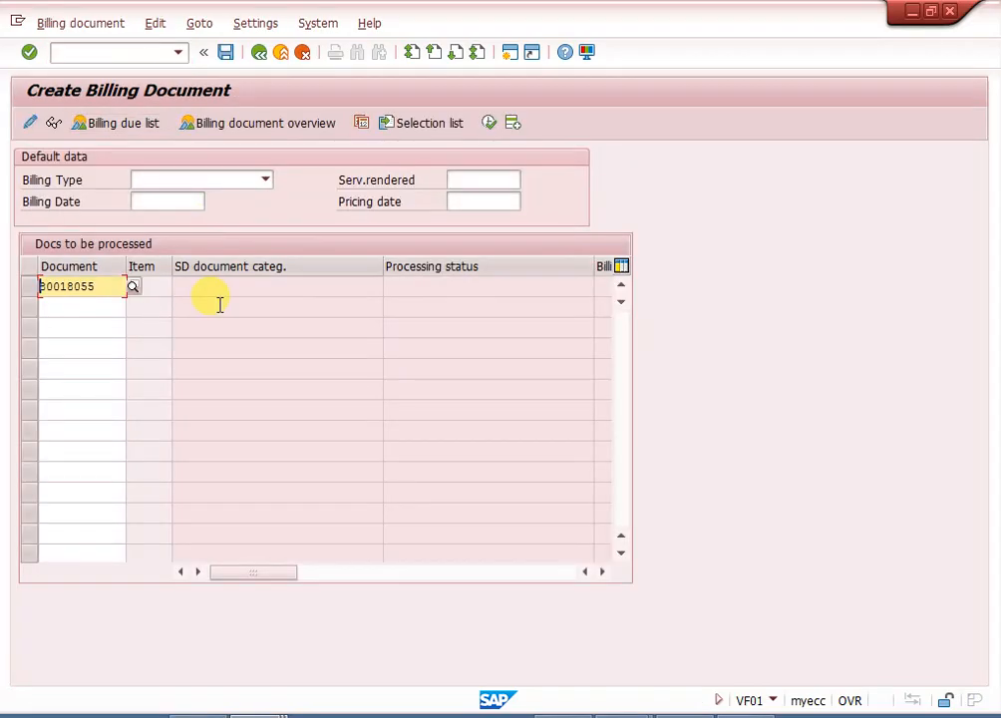
{"action": "key", "text": "Return"}
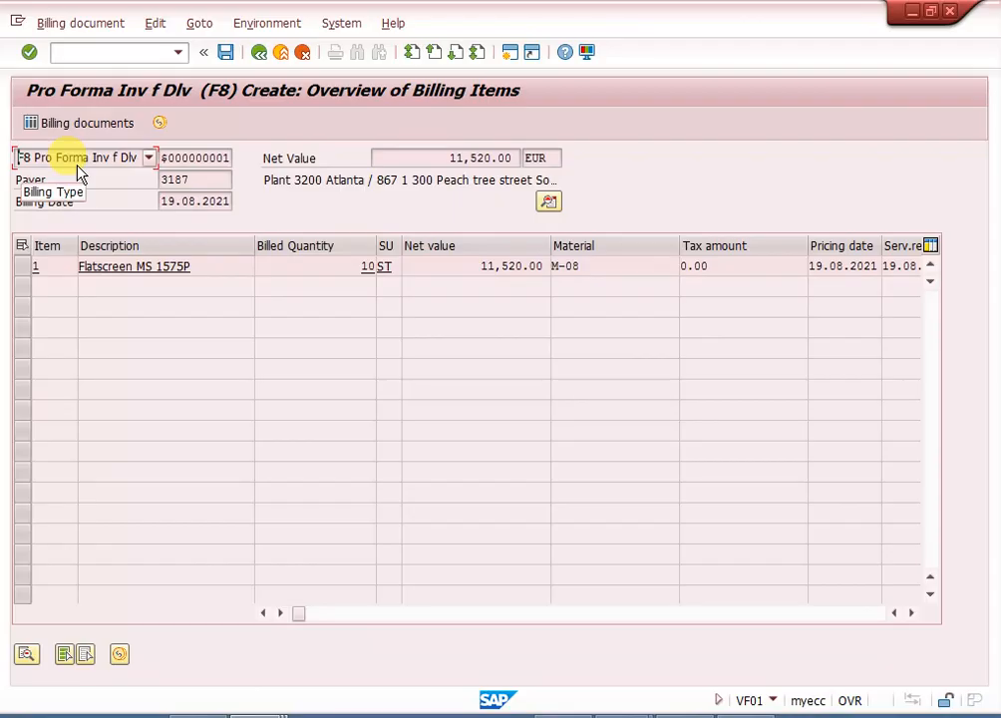
- Save the F8 pro forma invoice for the replenishment delivery and open transaction SE16N
{"action": "left_click", "coordinate": [227, 53]}
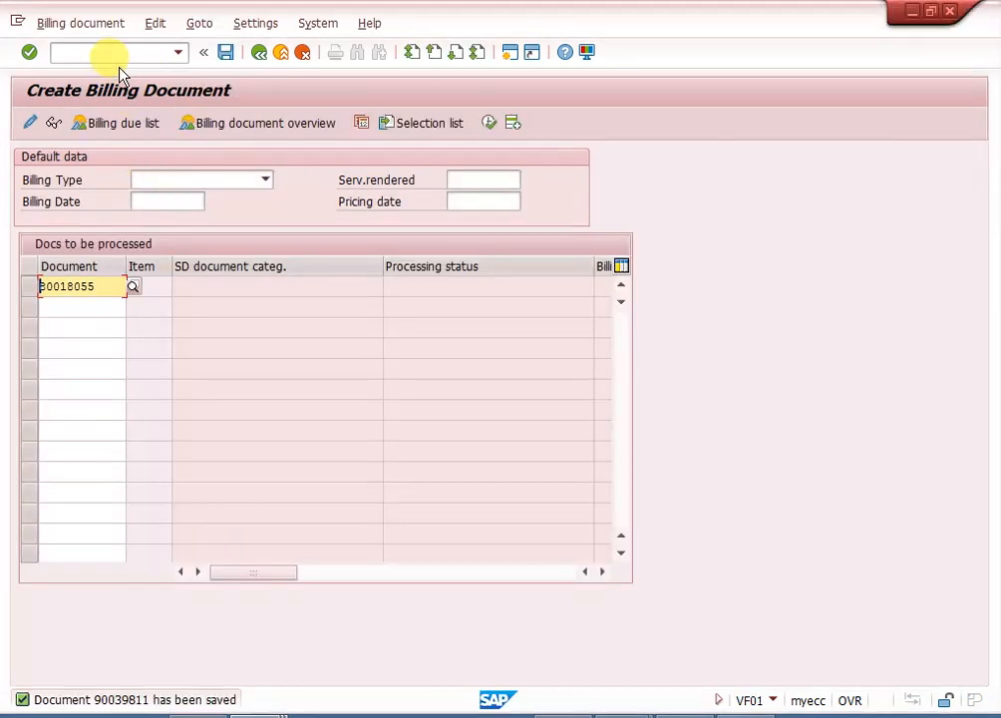
{"action": "left_click", "coordinate": [116, 51]}
{"action": "type", "text": "/n"}
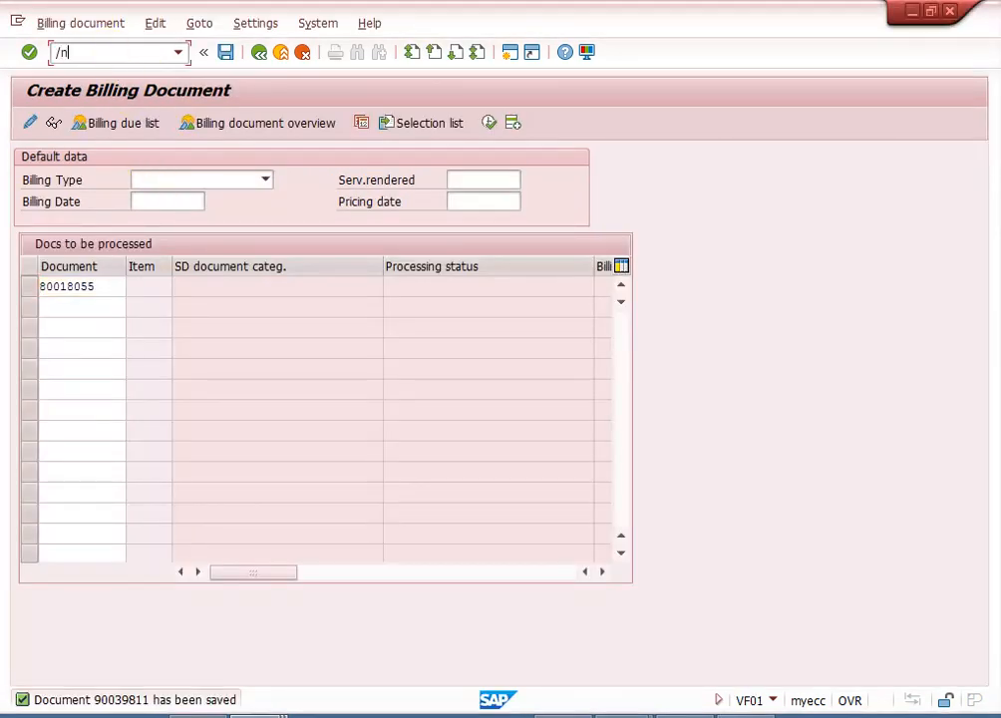
{"action": "type", "text": "se16n"}
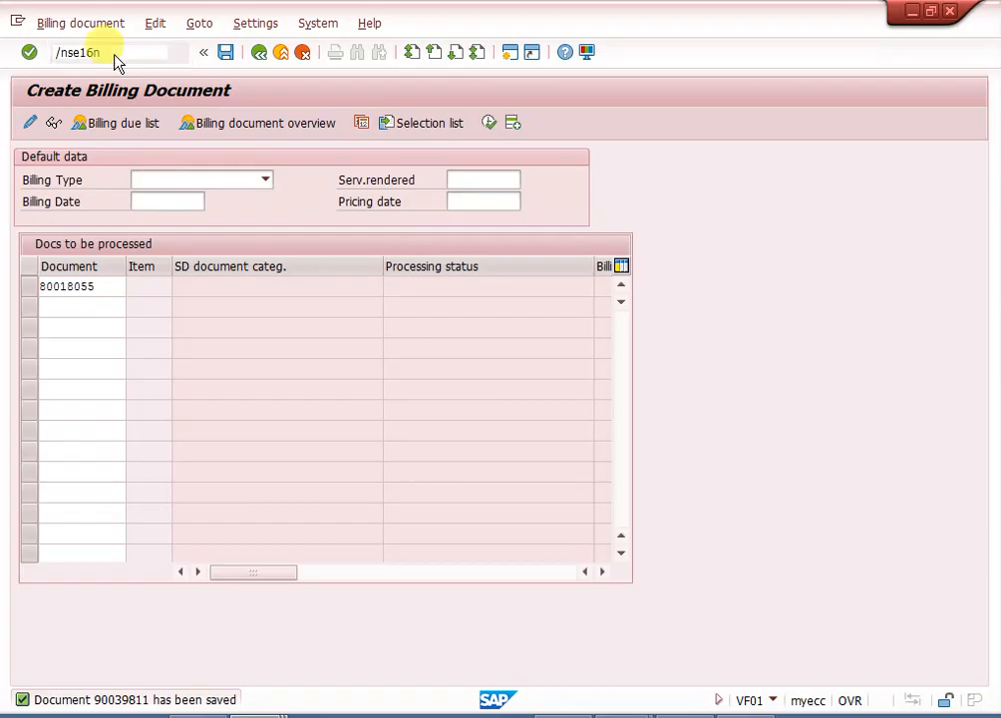
{"action": "key", "text": "Return"}
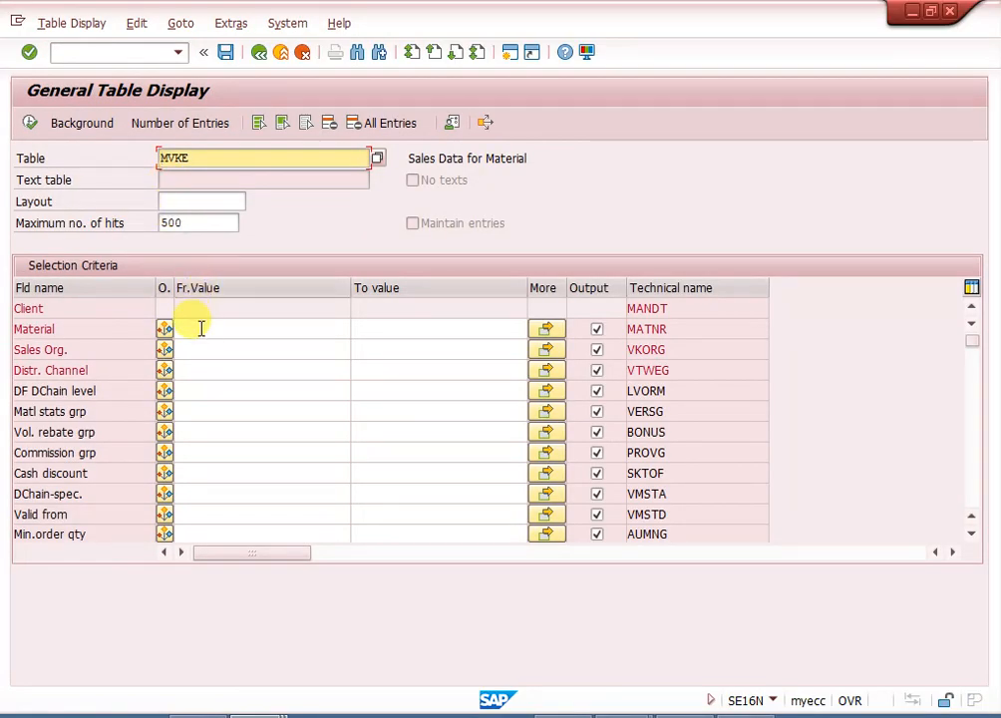
- Enter material m-08 as the selection value and switch the table from MVKE to MVRC
{"action": "left_click", "coordinate": [201, 328]}
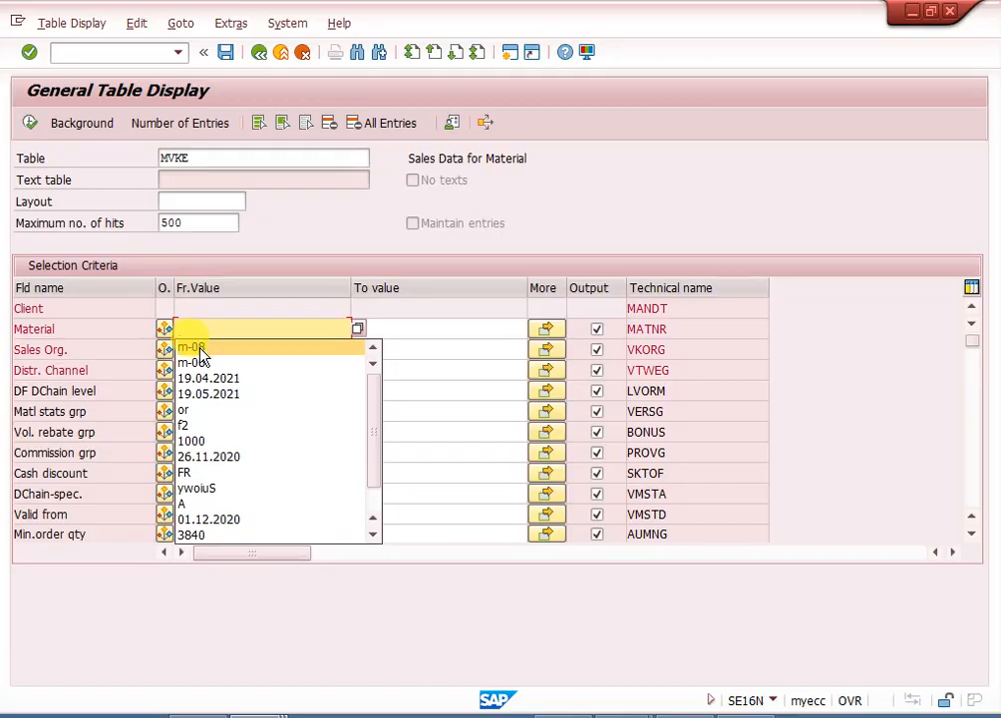
{"action": "left_click", "coordinate": [198, 349]}
{"action": "left_click", "coordinate": [204, 159]}
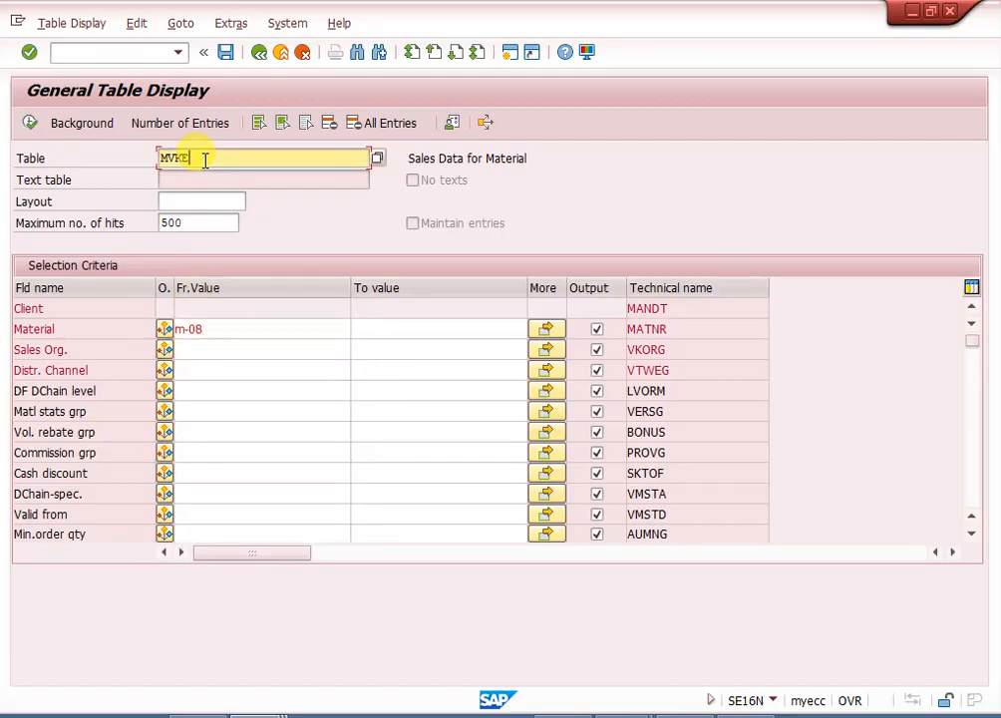
{"action": "key", "text": "BackSpace"}
{"action": "key", "text": "BackSpace"}
{"action": "type", "text": "rc"}
{"action": "key", "text": "Return"}
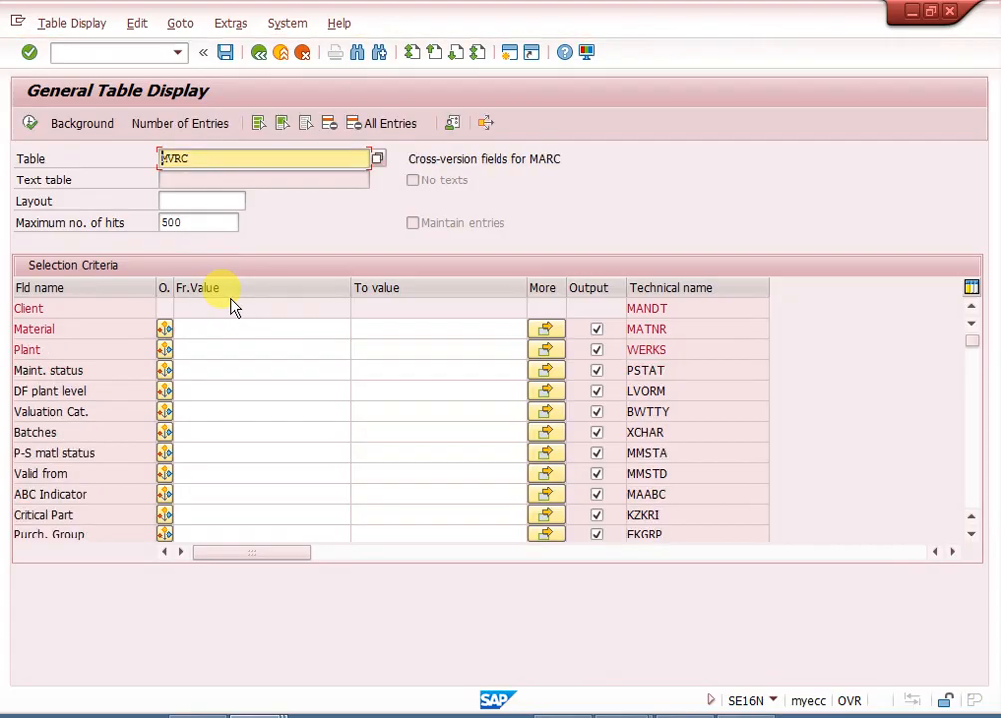
- Try to list the MVRC entries for material M-08, and clear the material value
{"action": "left_click", "coordinate": [213, 333]}
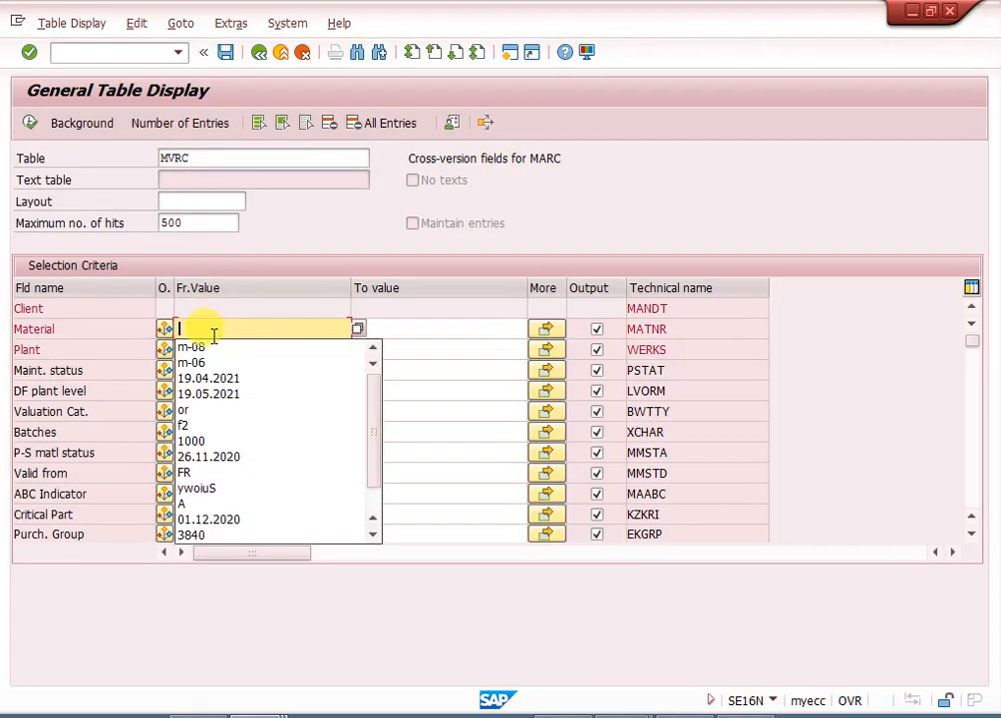
{"action": "left_click", "coordinate": [212, 344]}
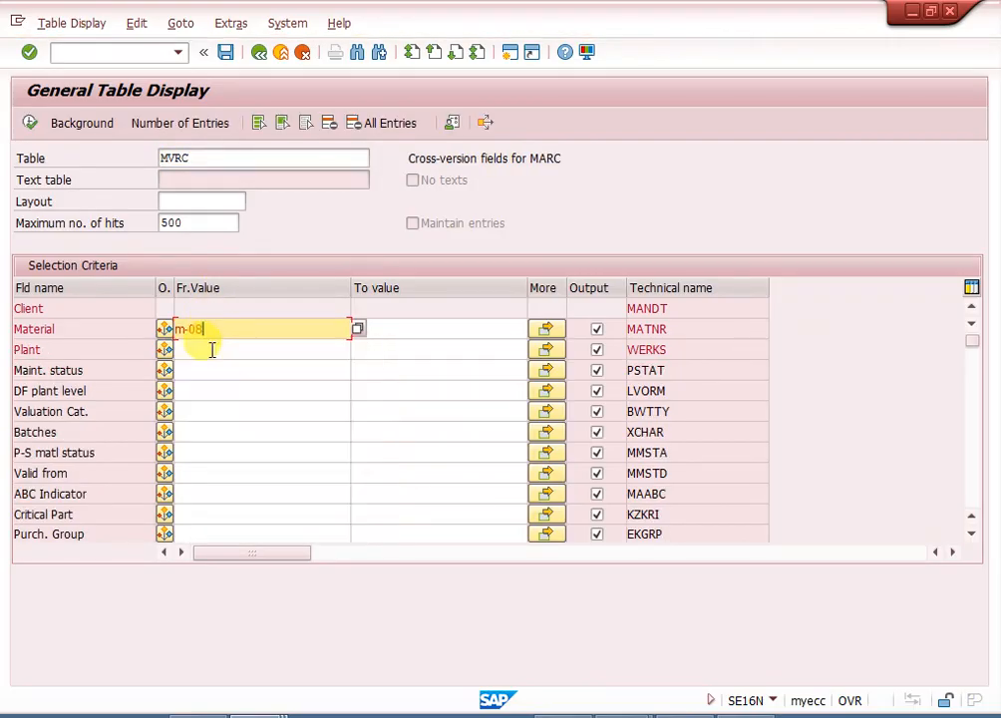
{"action": "left_click", "coordinate": [30, 122]}
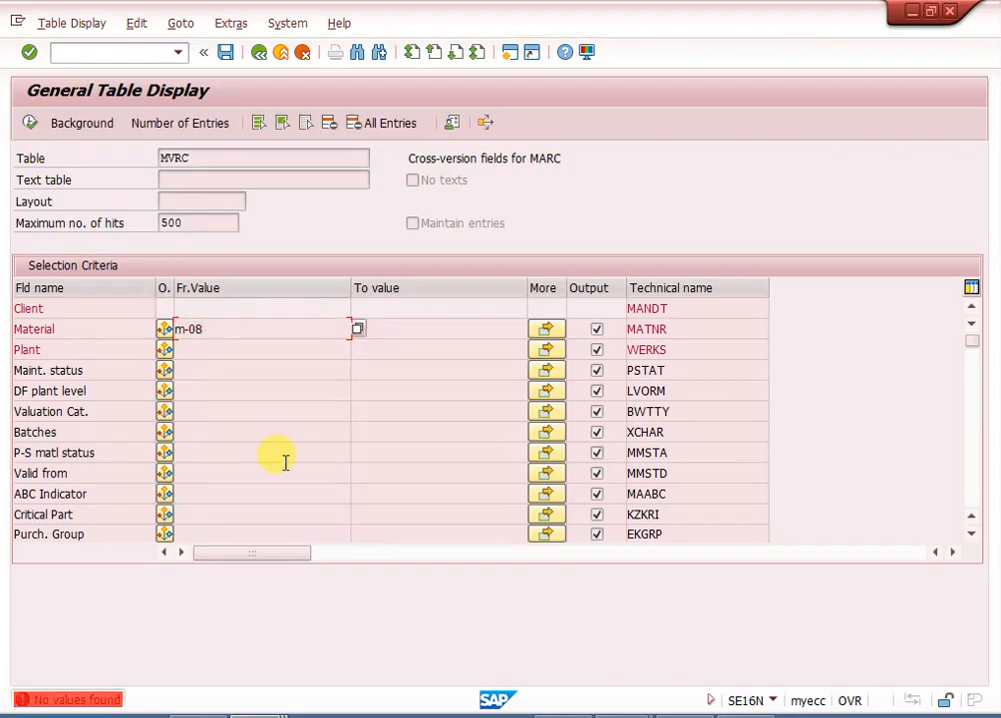
{"action": "key", "text": "Return"}
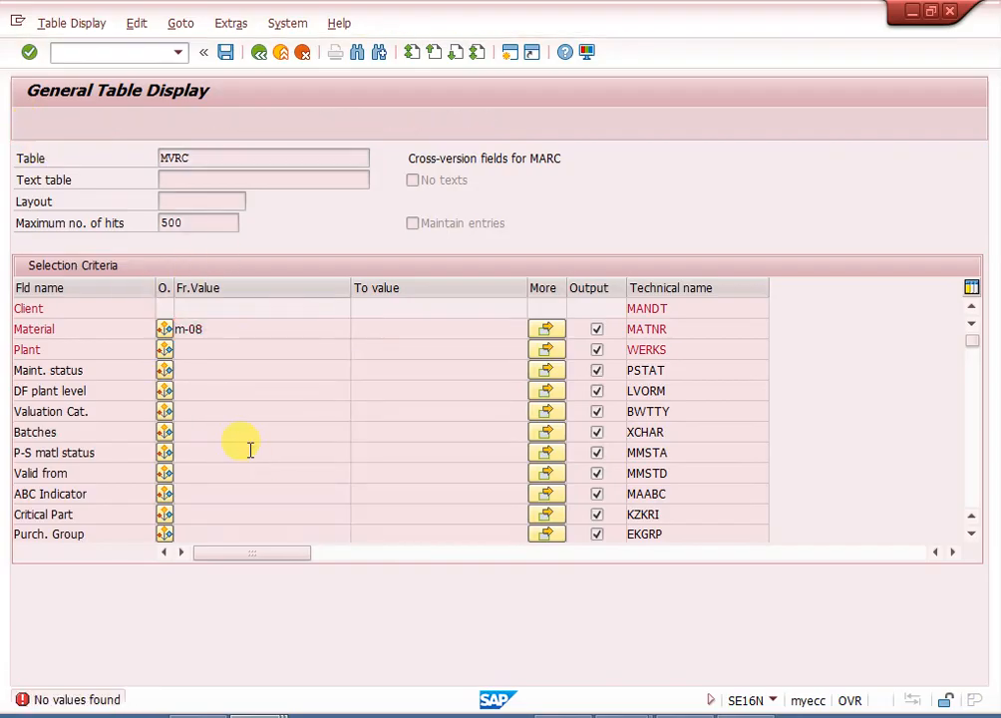
{"action": "left_click", "coordinate": [30, 121]}
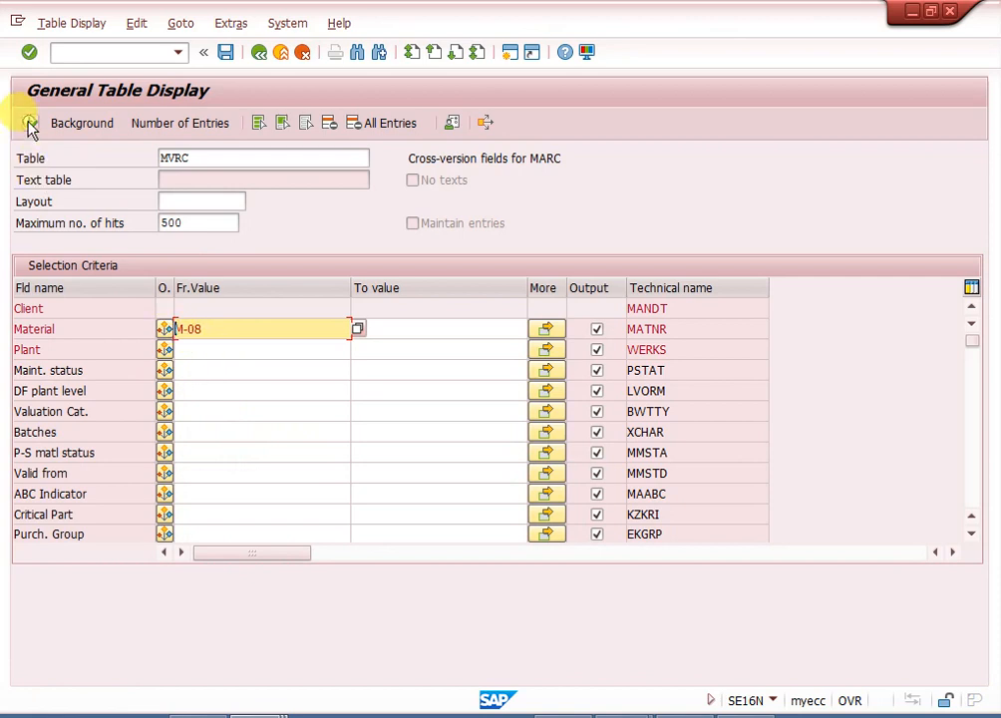
{"action": "left_click", "coordinate": [177, 329]}
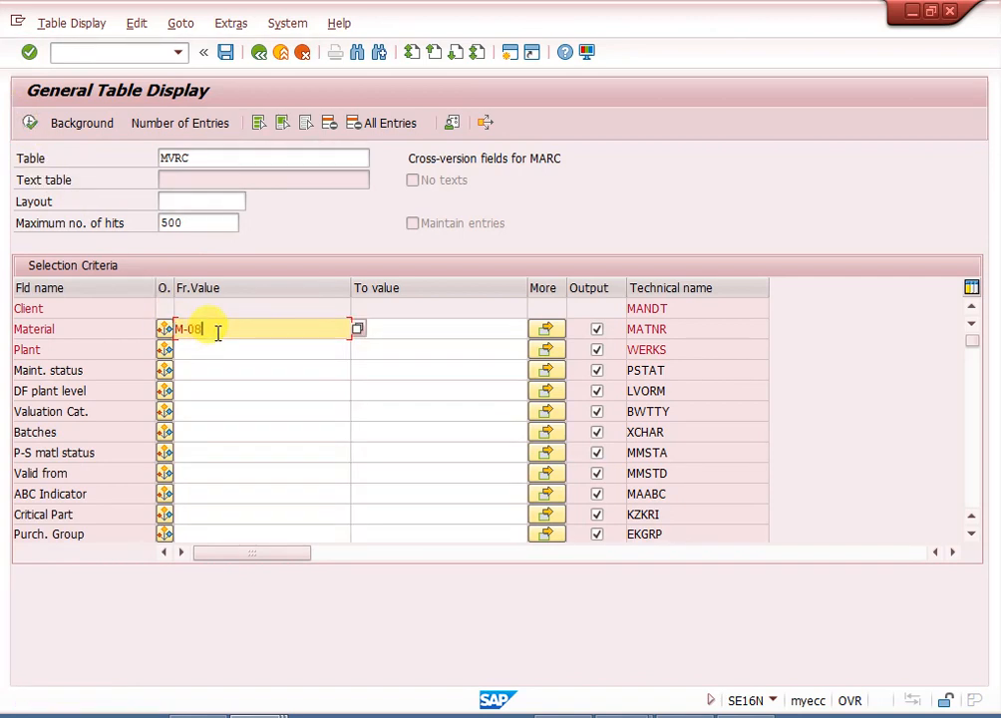
{"action": "key", "text": "BackSpace"}
{"action": "key", "text": "BackSpace"}
{"action": "key", "text": "BackSpace"}
{"action": "key", "text": "BackSpace"}
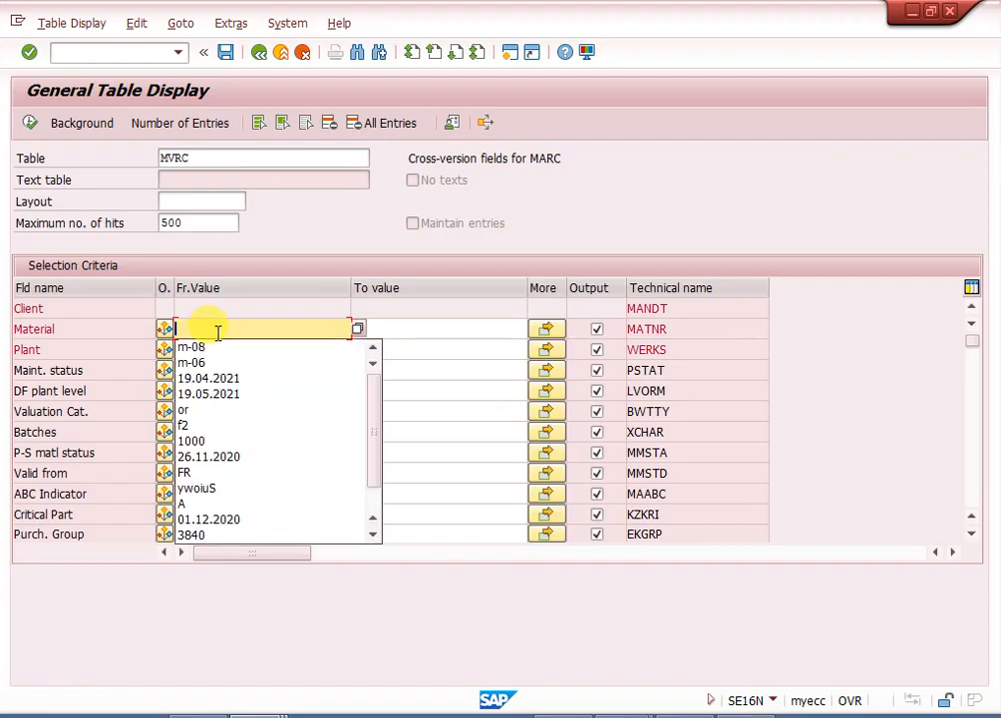
{"action": "left_click", "coordinate": [255, 301]}
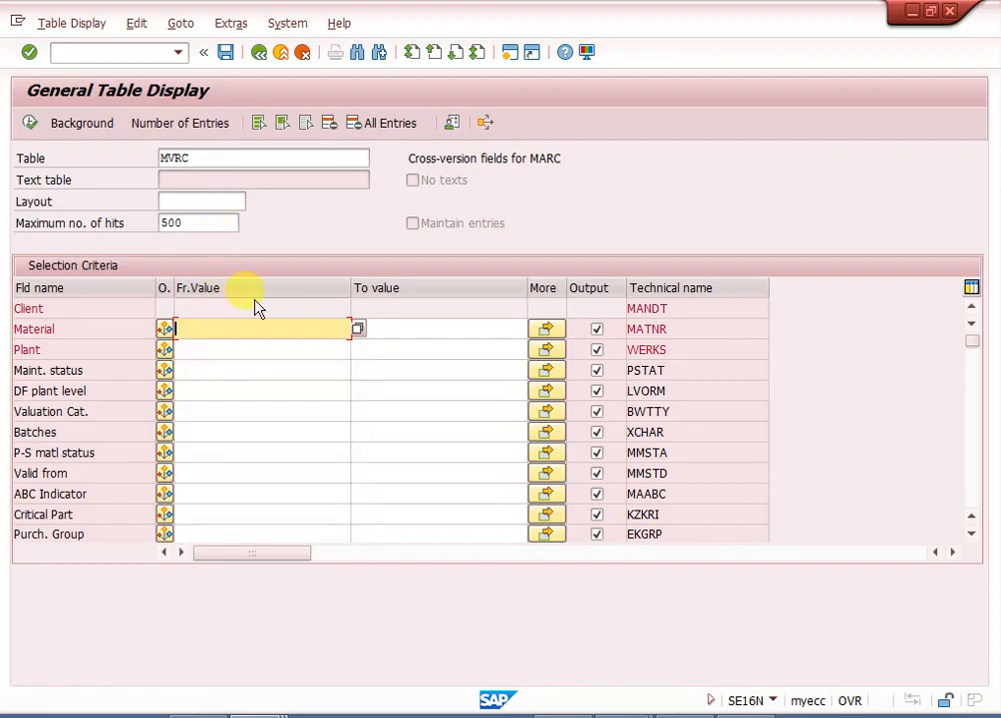
- Display the MARC table entries for material m-08 and check the rows for plants 3000 and 3200
{"action": "left_click", "coordinate": [266, 158]}
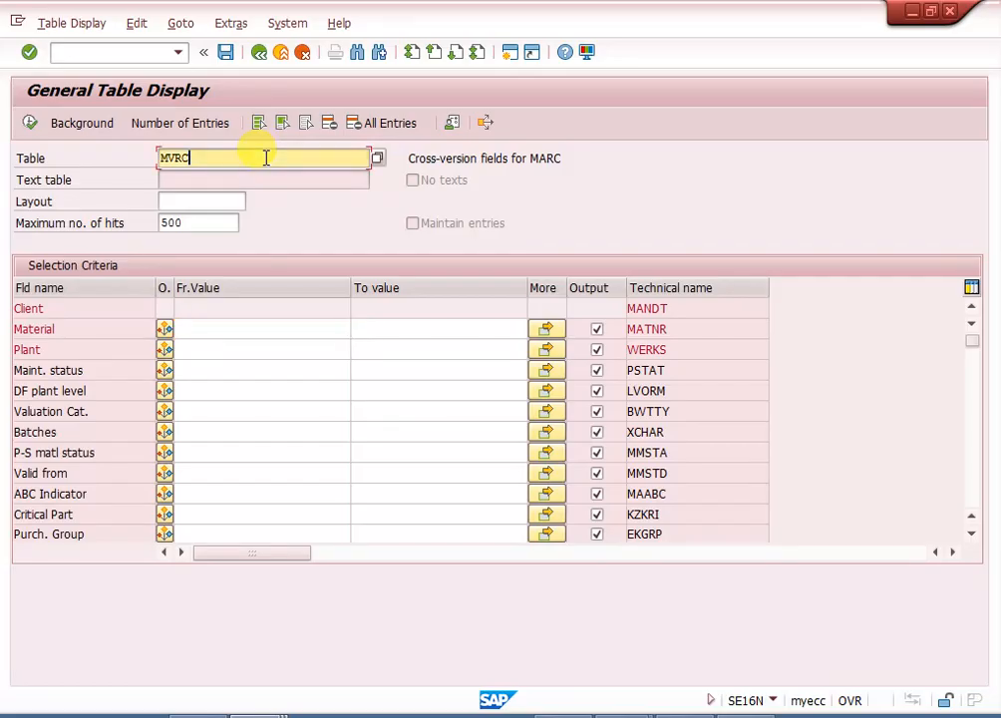
{"action": "key", "text": "BackSpace"}
{"action": "key", "text": "BackSpace"}
{"action": "key", "text": "BackSpace"}
{"action": "key", "text": "BackSpace"}
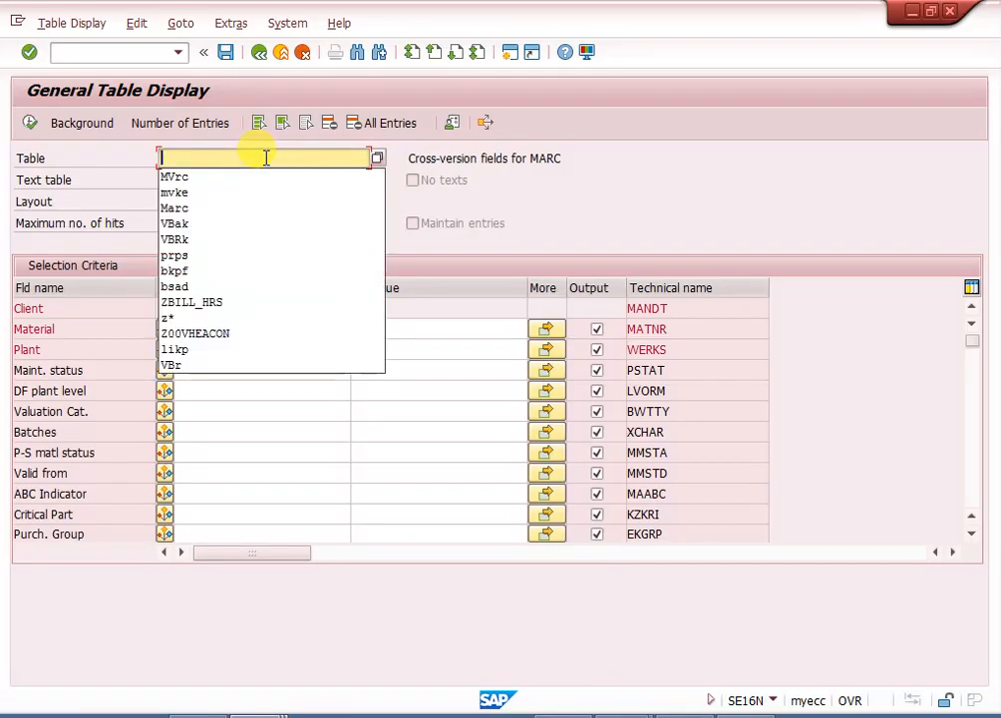
{"action": "type", "text": "marc"}
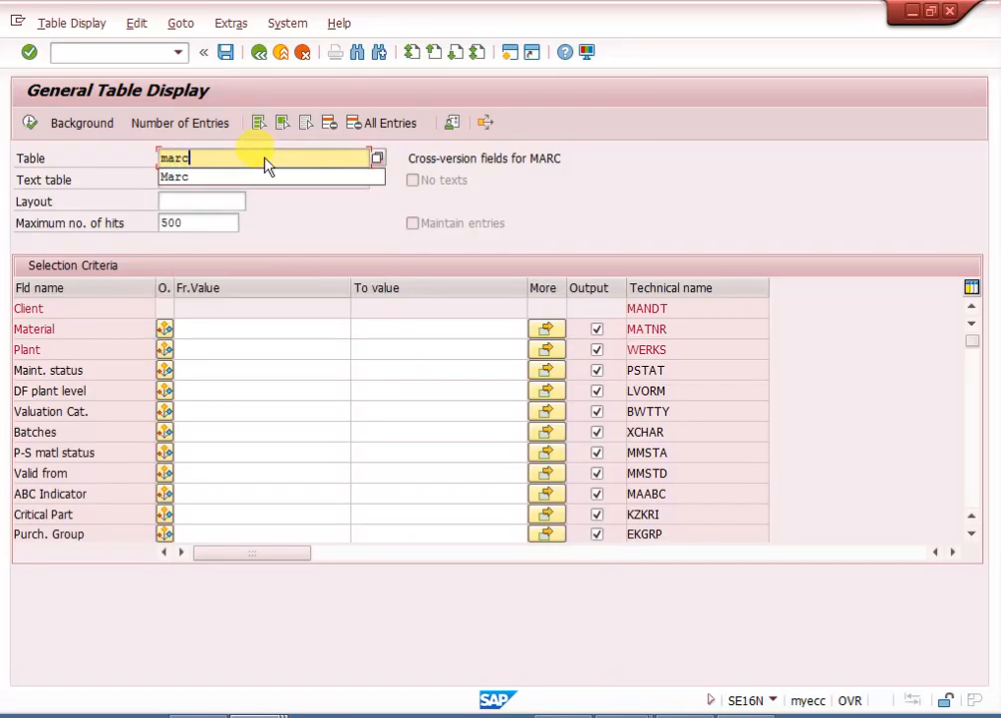
{"action": "key", "text": "Return"}
{"action": "left_click", "coordinate": [194, 325]}
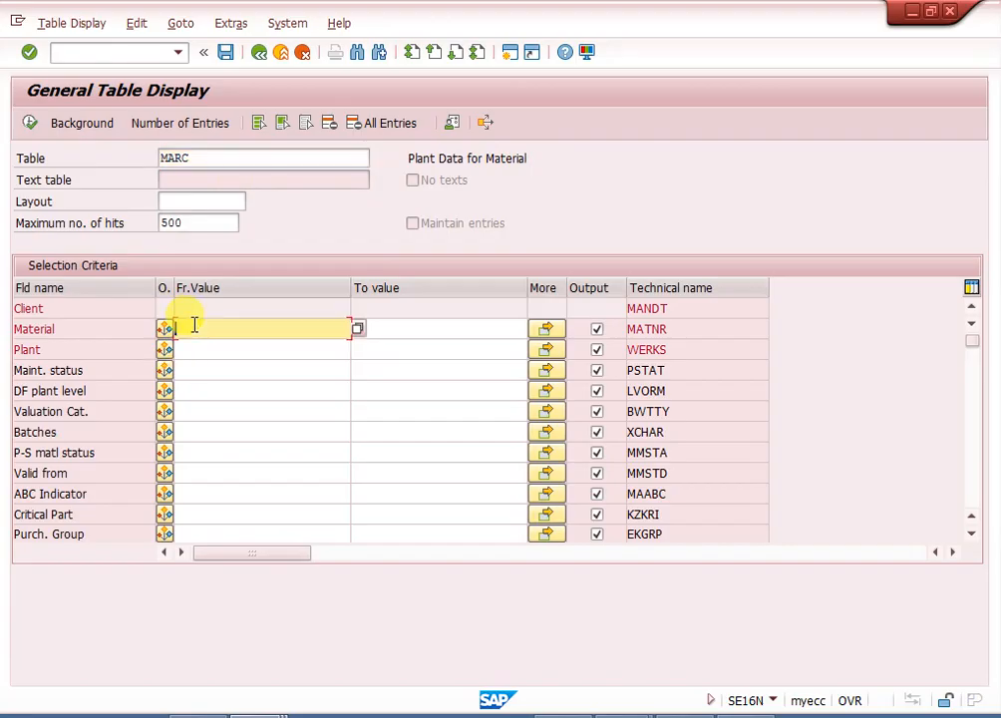
{"action": "left_click", "coordinate": [191, 346]}
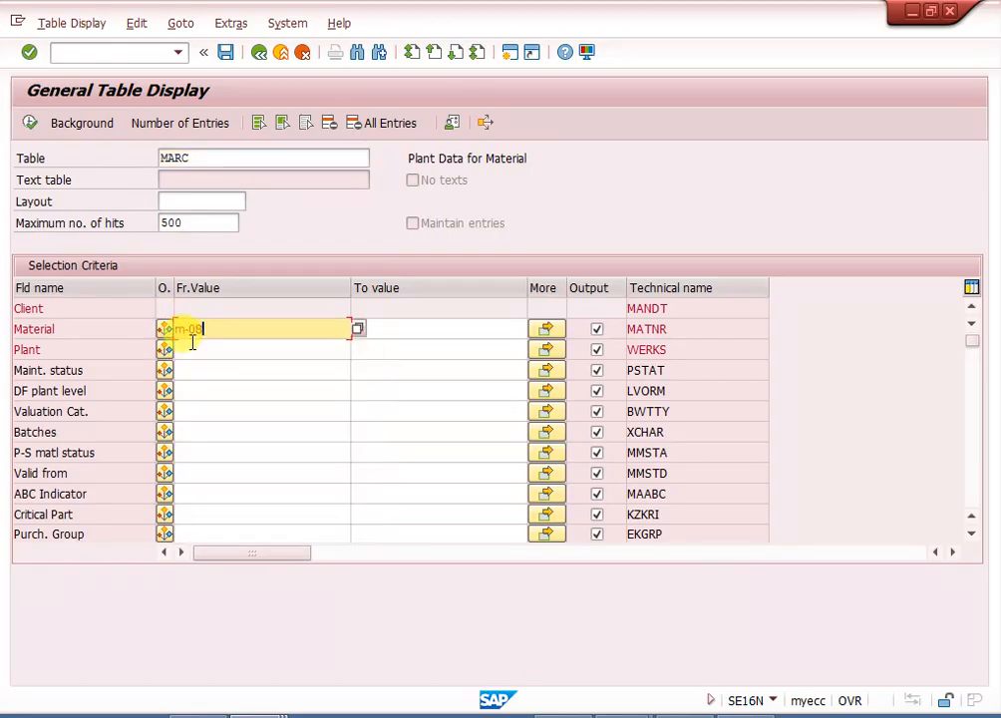
{"action": "left_click", "coordinate": [30, 123]}
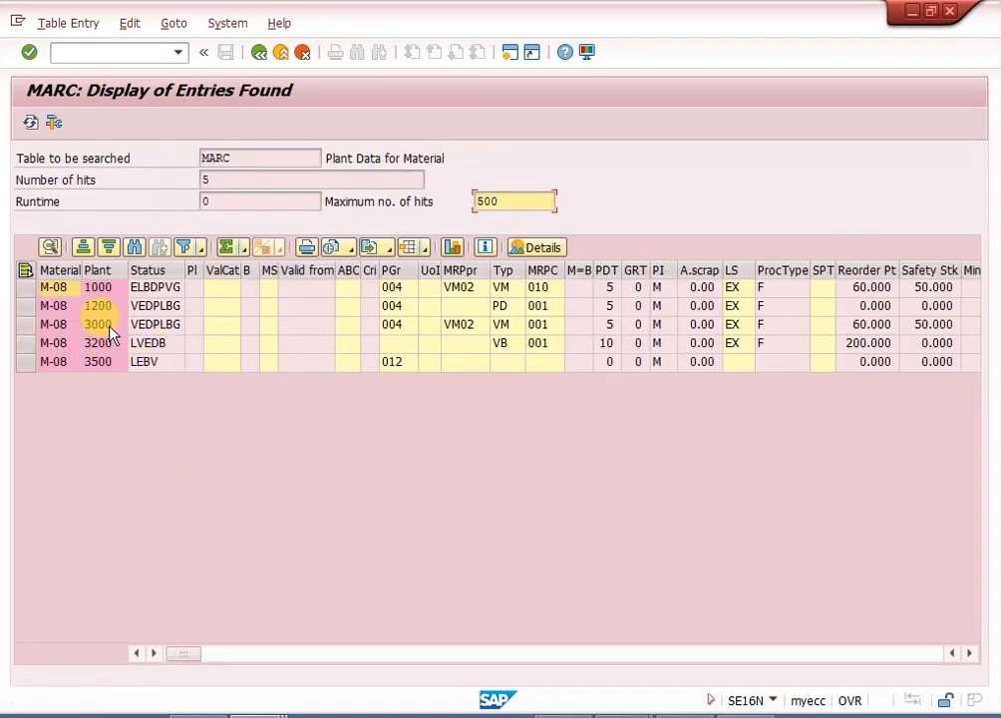
{"action": "left_click", "coordinate": [108, 327]}
{"action": "left_click", "coordinate": [110, 343]}
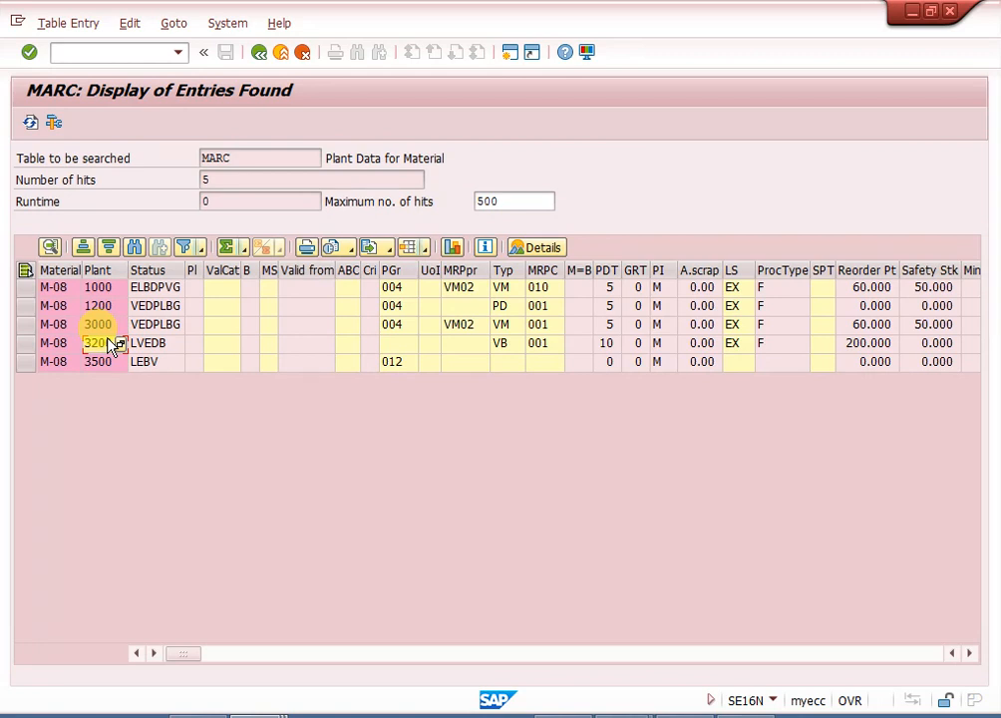
- Open transaction SPRO and display the SAP Reference IMG
{"action": "left_click", "coordinate": [110, 48]}
{"action": "type", "text": "/"}
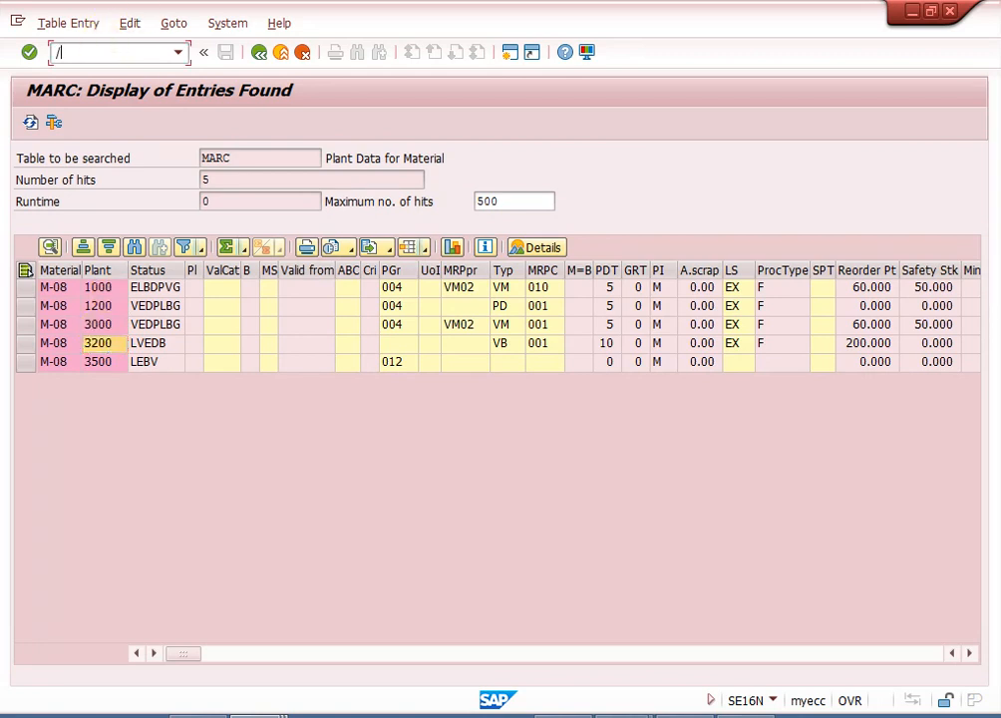
{"action": "type", "text": "nspro"}
{"action": "key", "text": "Return"}
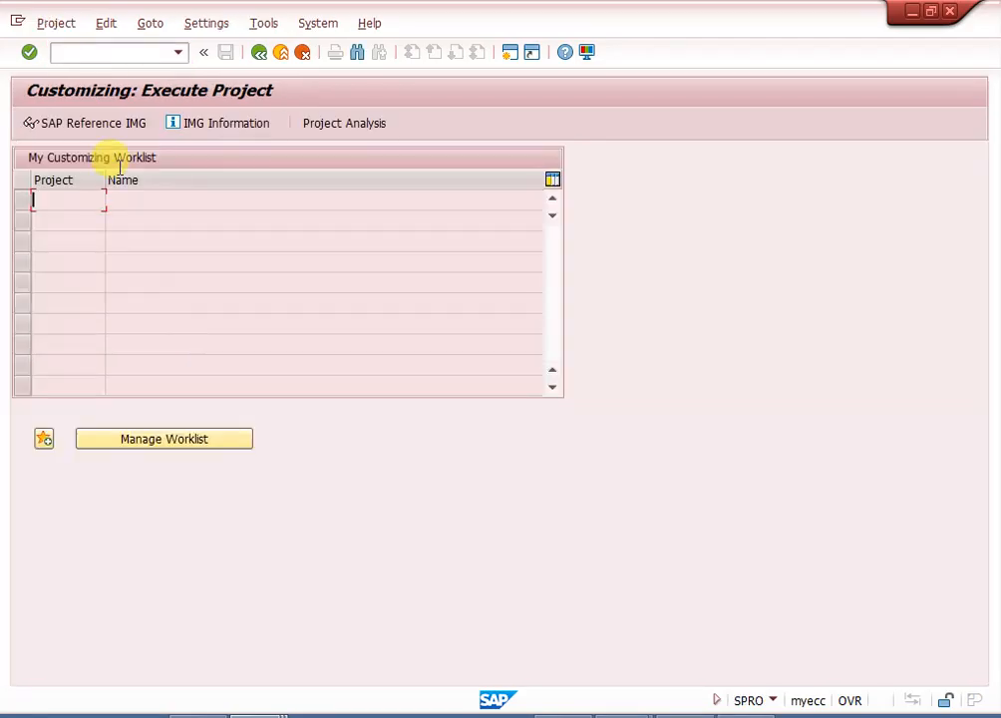
{"action": "left_click", "coordinate": [99, 126]}
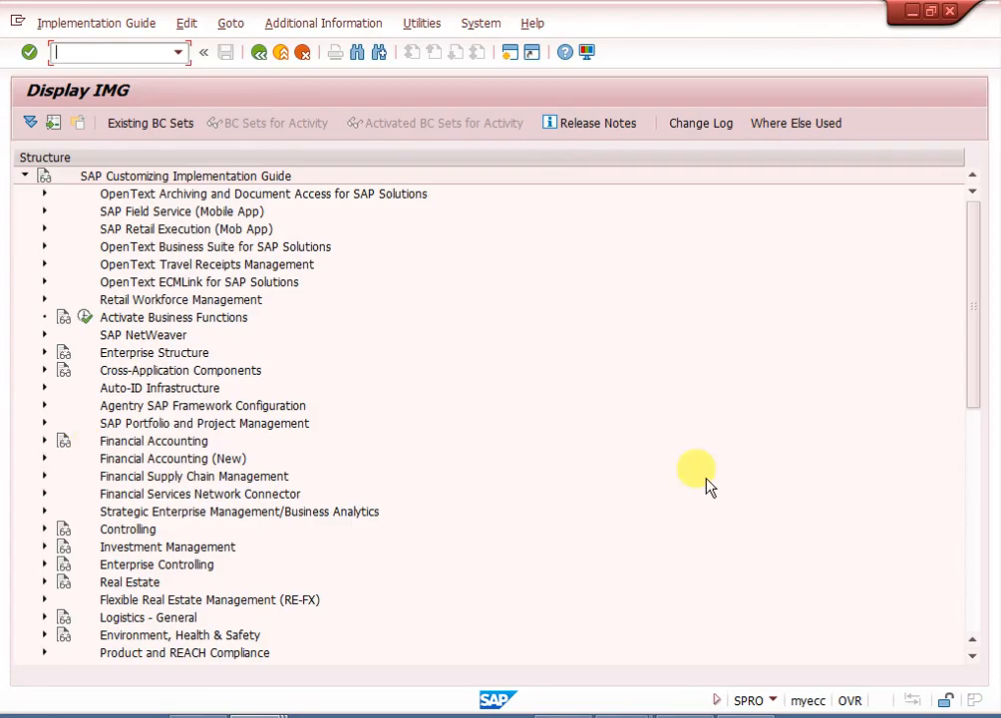
- Under Materials Management > Purchasing > Purchase Order > Set up Stock Transport Order, open the Define Shipping Data for Plants activity
{"action": "left_click", "coordinate": [976, 596]}
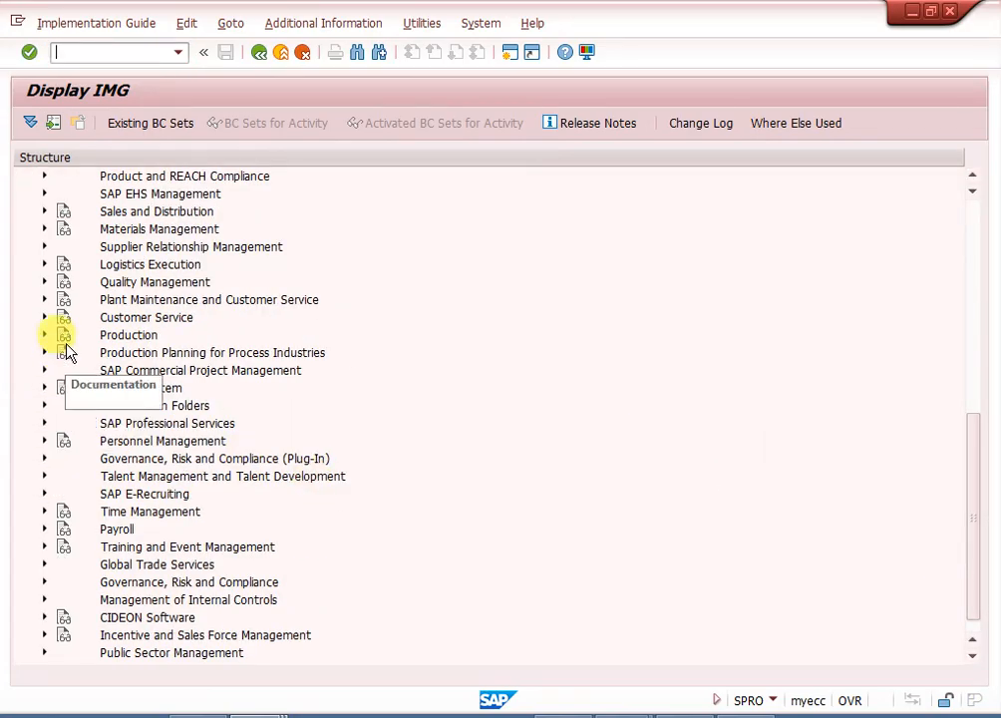
{"action": "left_click", "coordinate": [45, 229]}
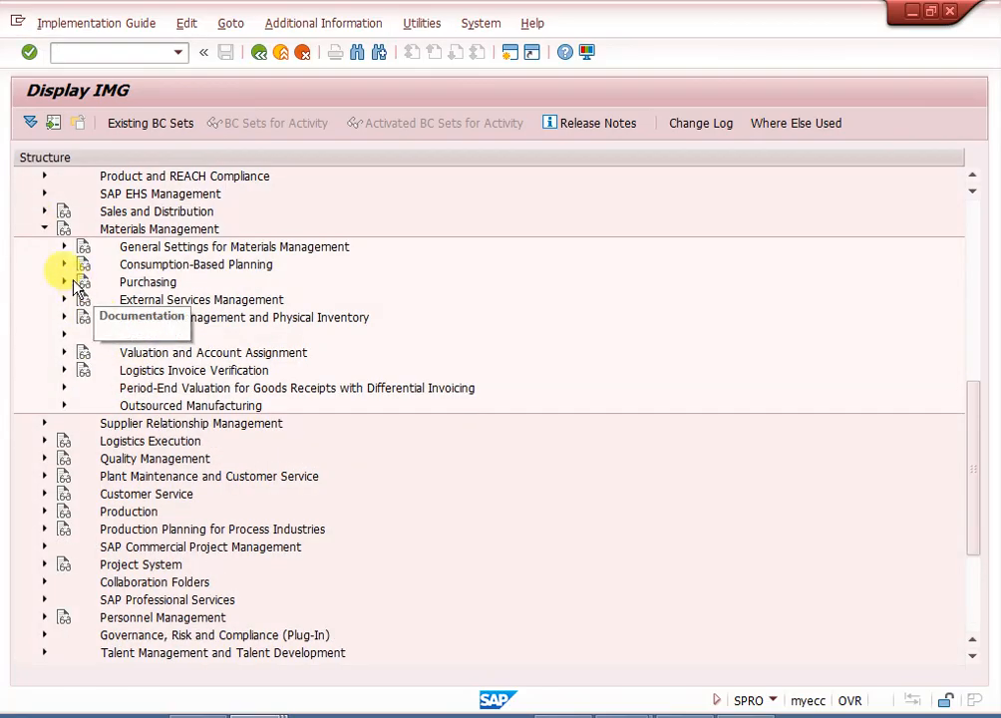
{"action": "left_click", "coordinate": [66, 282]}
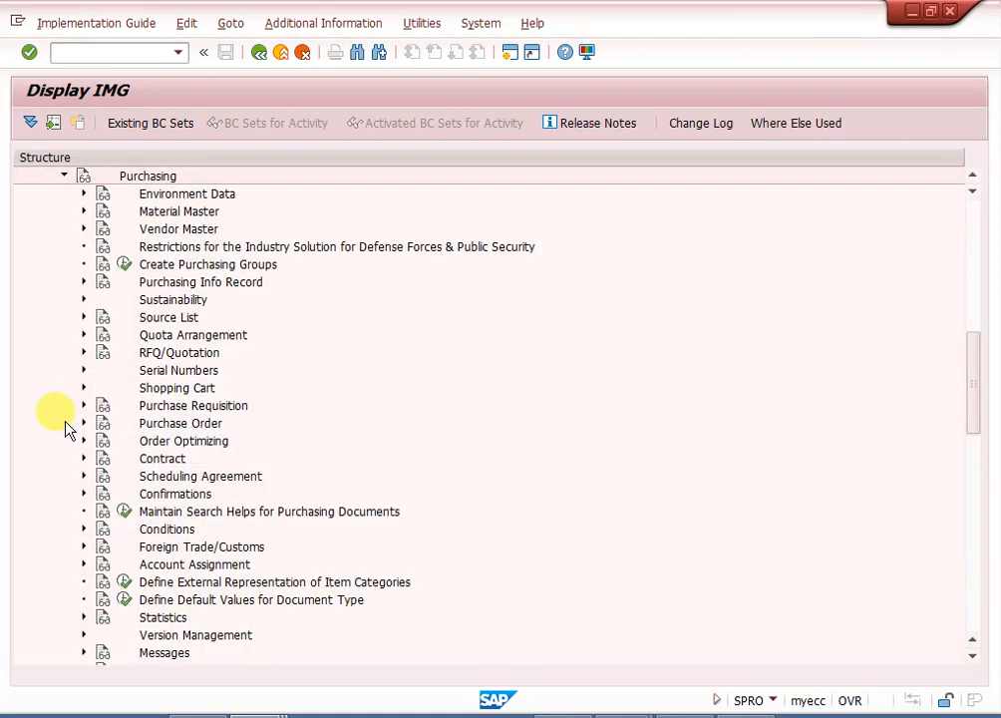
{"action": "left_click", "coordinate": [84, 423]}
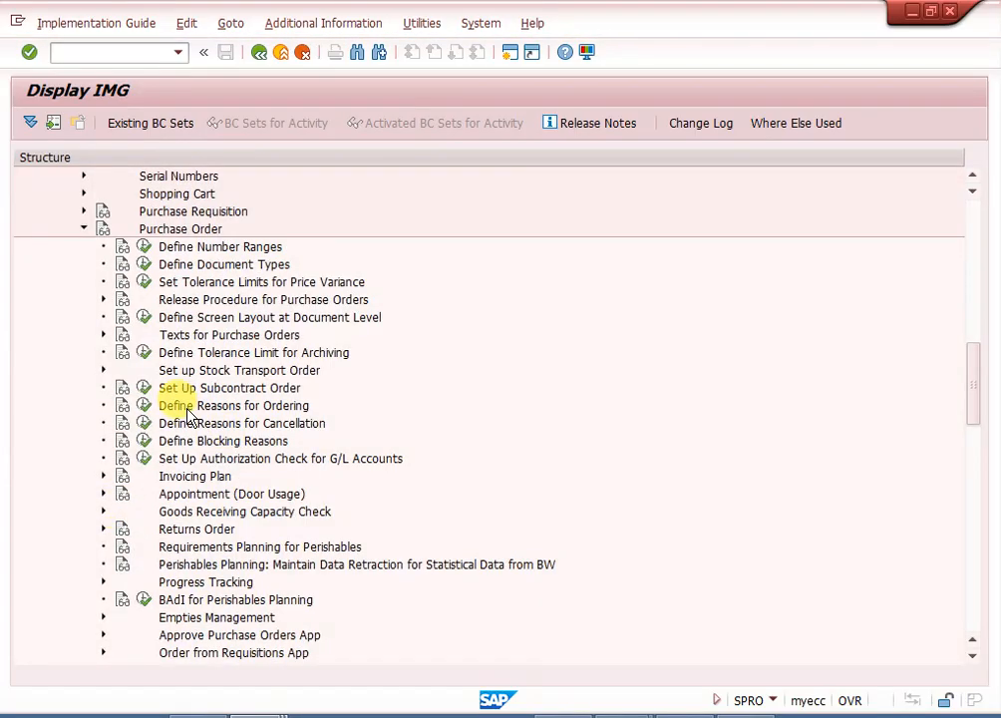
{"action": "left_click", "coordinate": [104, 371]}
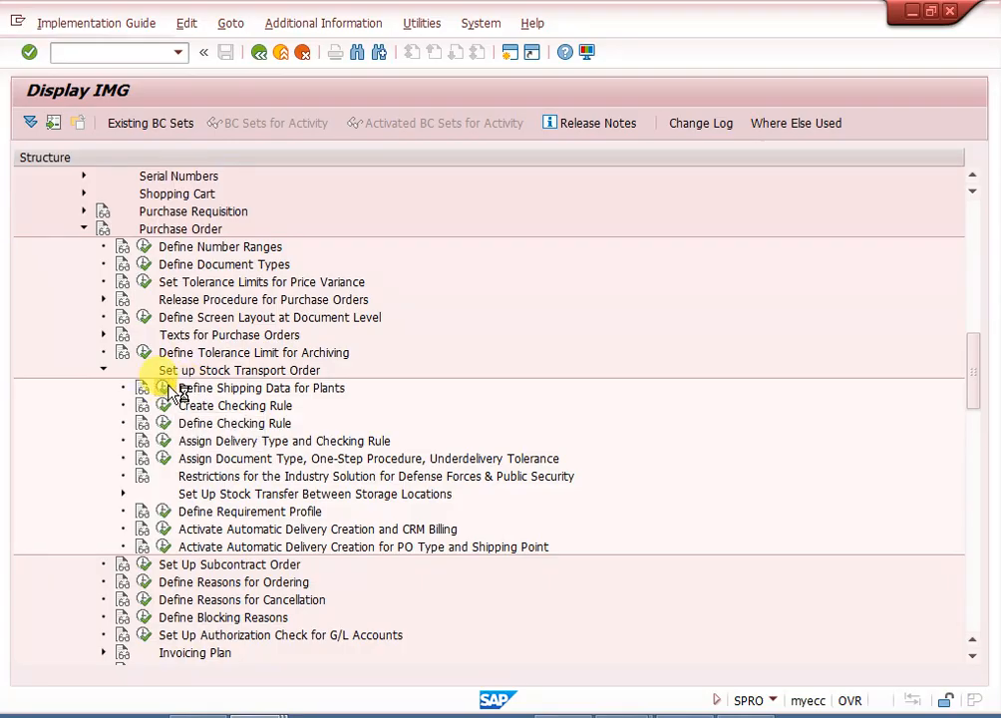
{"action": "left_click", "coordinate": [167, 389]}
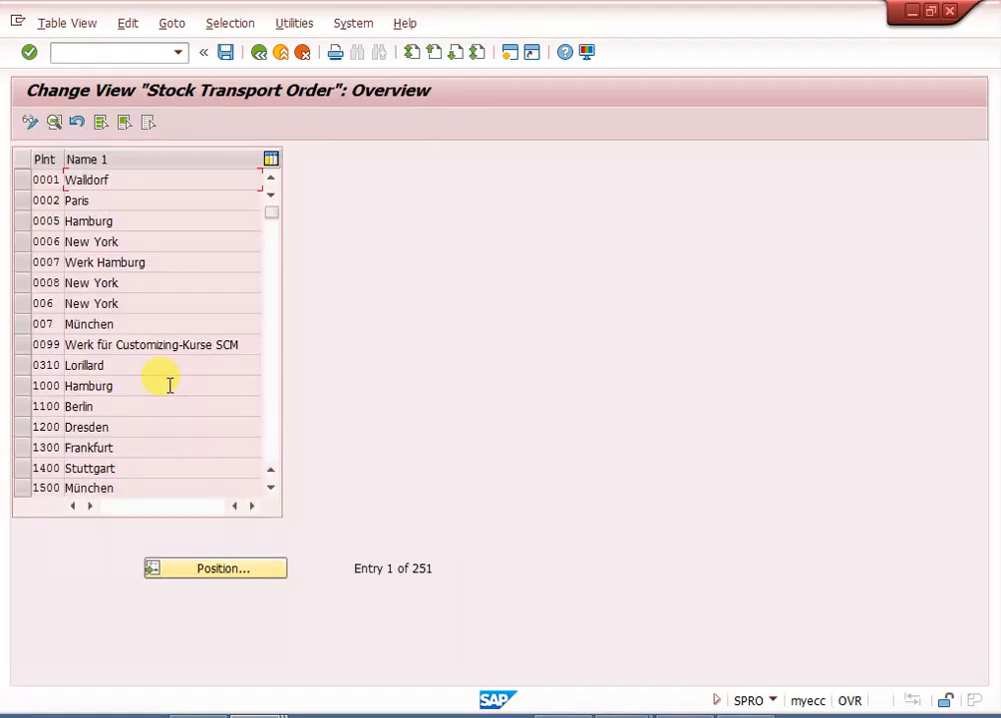
- Examine plant 3000's shipping details, including its customer number and internal billing sales area, and return to the plant overview
{"action": "left_click", "coordinate": [269, 423]}
{"action": "left_click", "coordinate": [268, 429]}
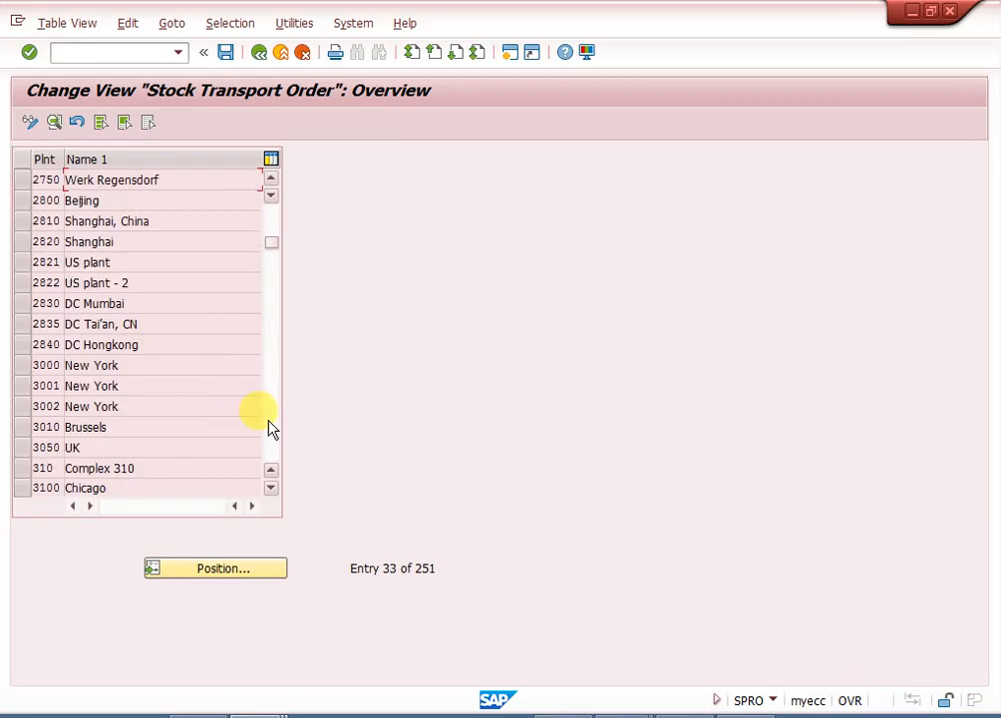
{"action": "double_click", "coordinate": [93, 364]}
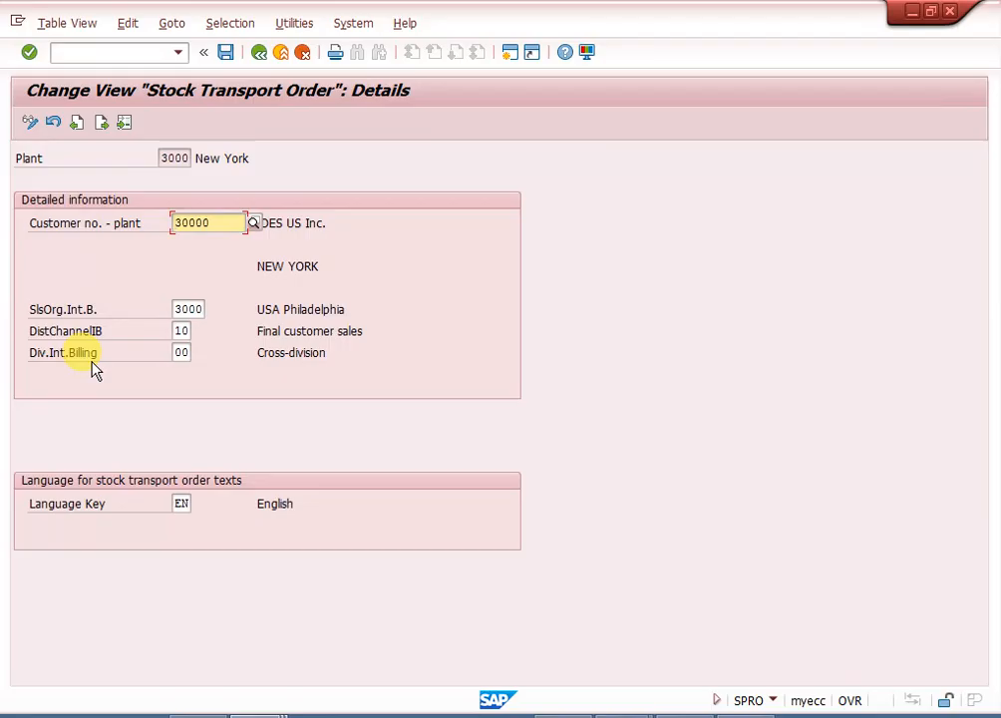
{"action": "left_click", "coordinate": [217, 225]}
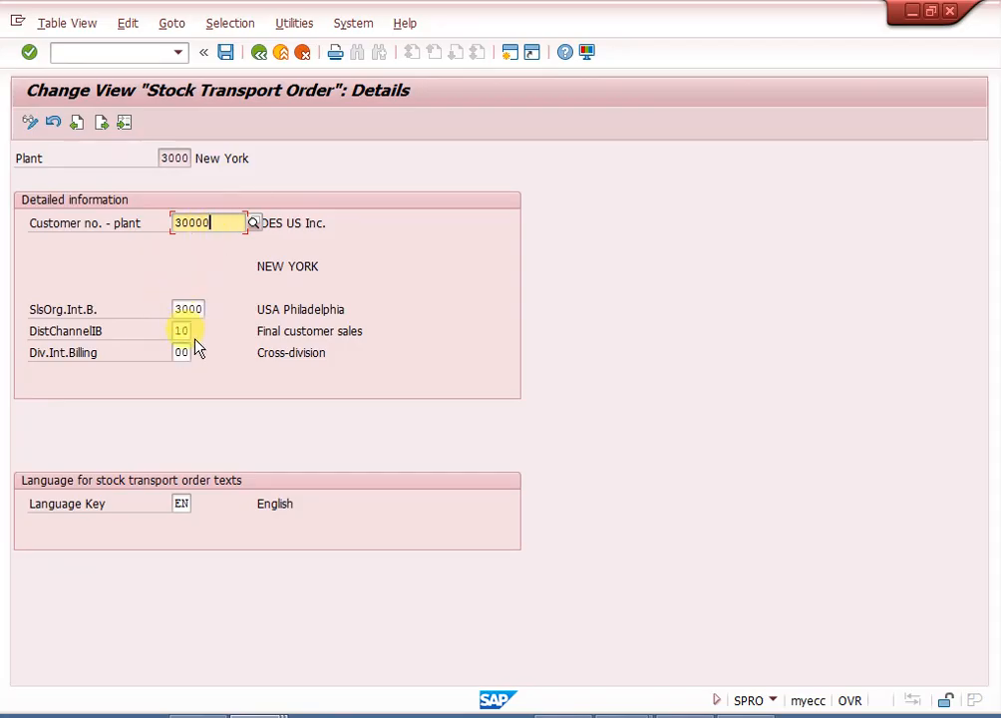
{"action": "left_click", "coordinate": [256, 58]}
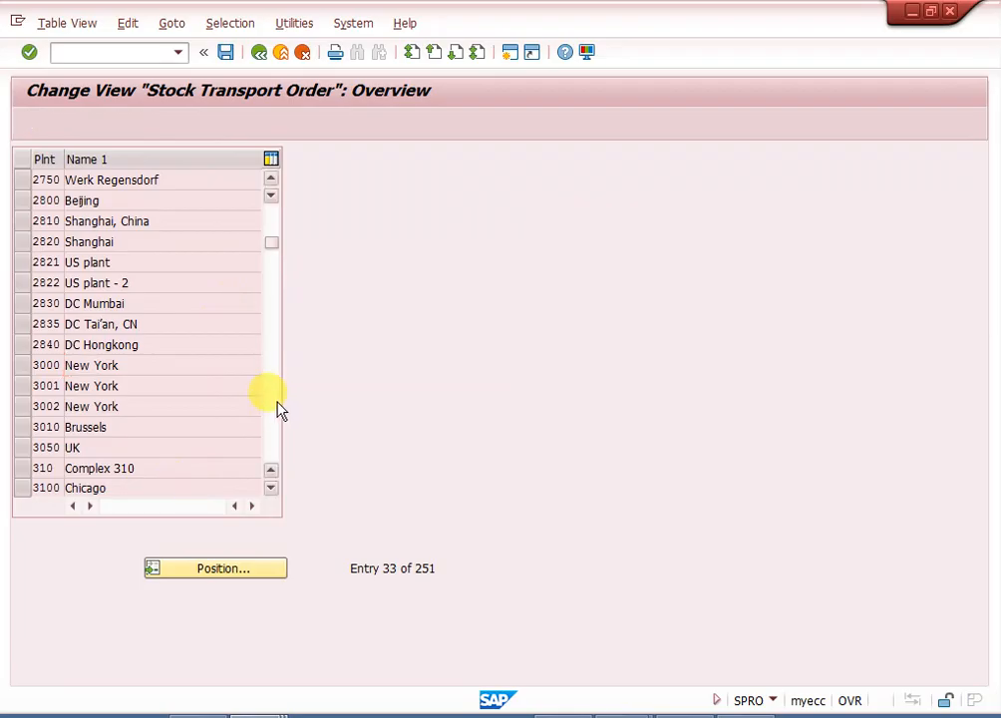
- Review plant 3200's shipping details, including its customer number and internal billing sales area, and reopen plant 3000's details for comparison
{"action": "scroll", "coordinate": [279, 409], "scroll_direction": "down", "scroll_amount": 5}
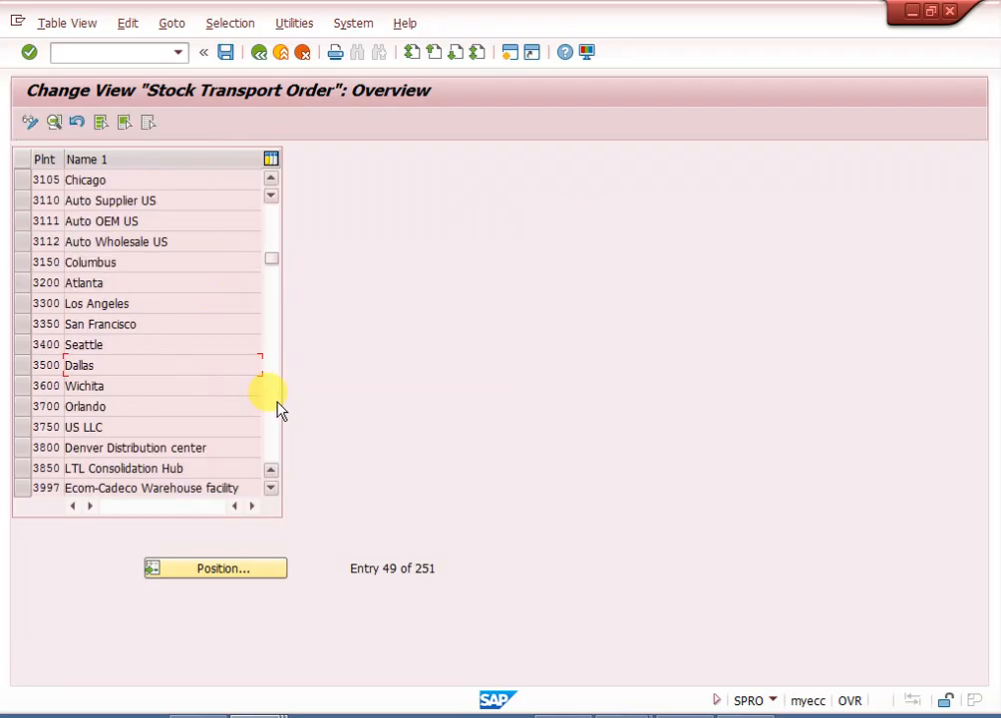
{"action": "double_click", "coordinate": [92, 285]}
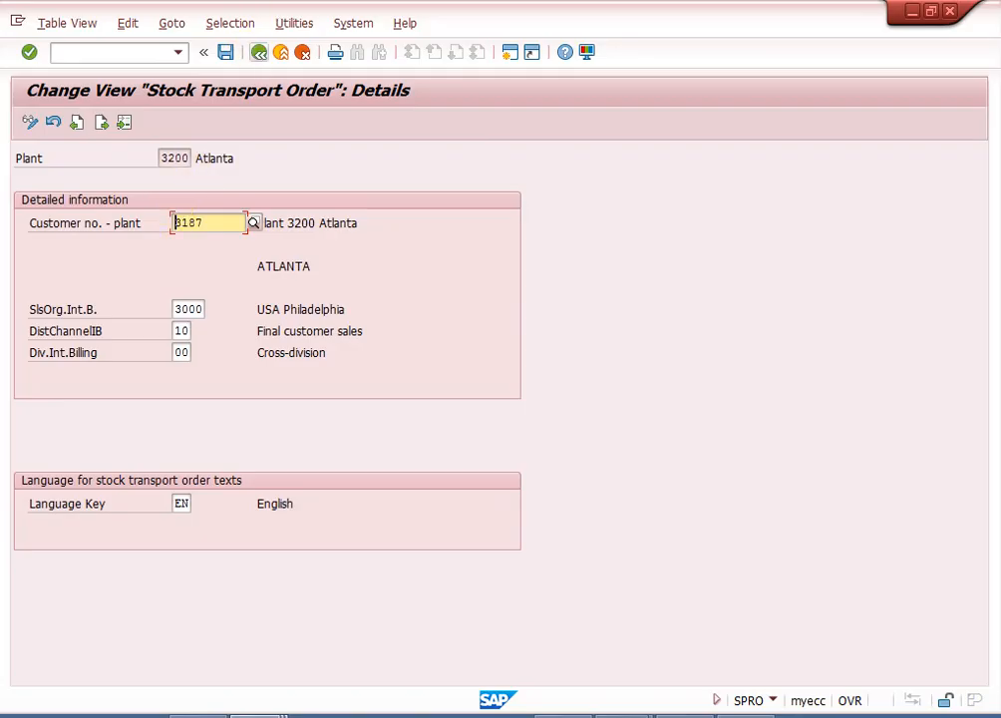
{"action": "left_click", "coordinate": [259, 57]}
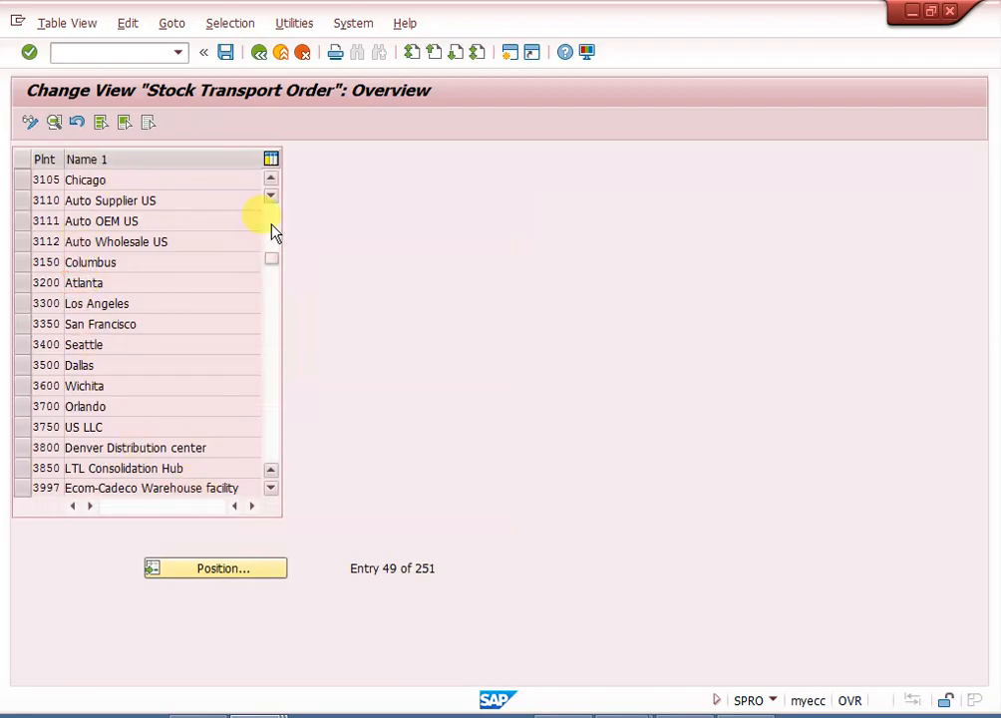
{"action": "left_click", "coordinate": [272, 230]}
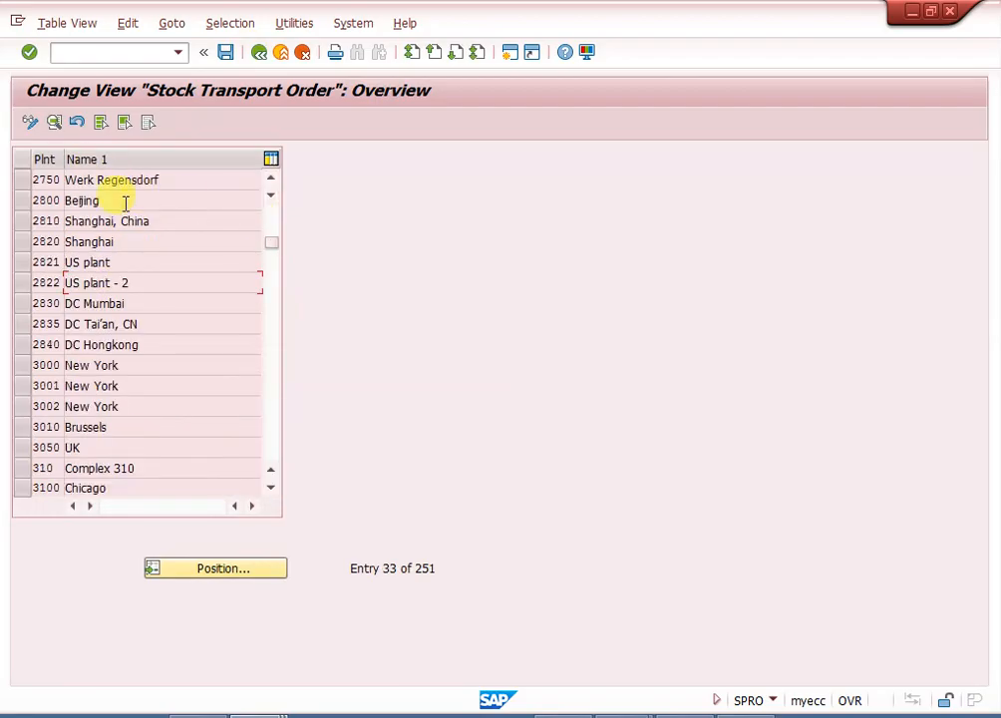
{"action": "double_click", "coordinate": [98, 365]}
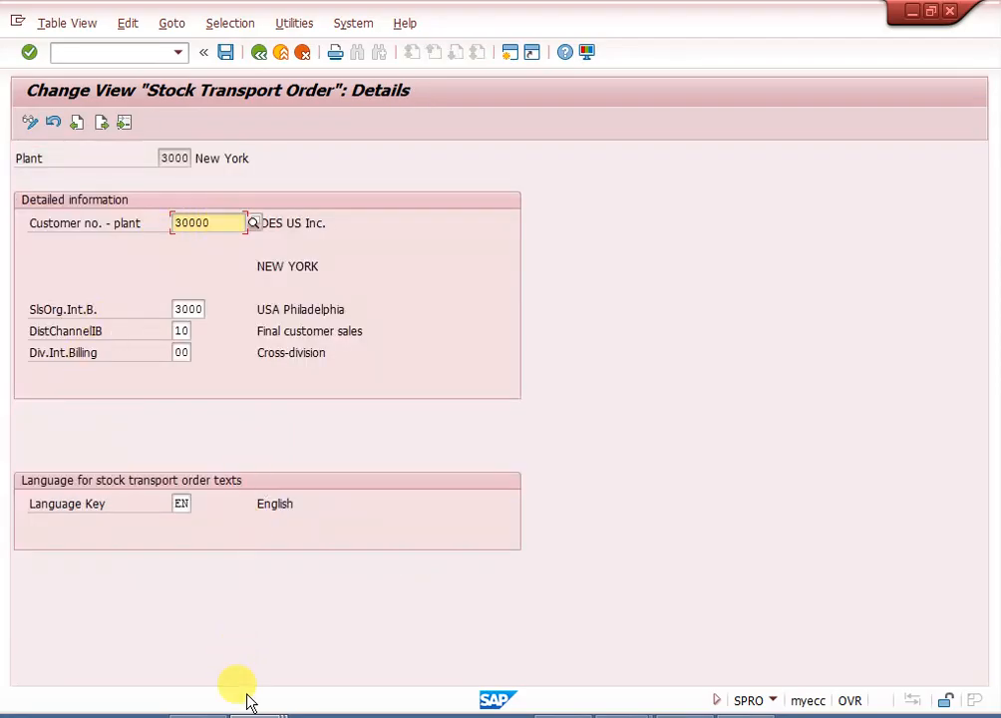
{"action": "left_click", "coordinate": [134, 54]}
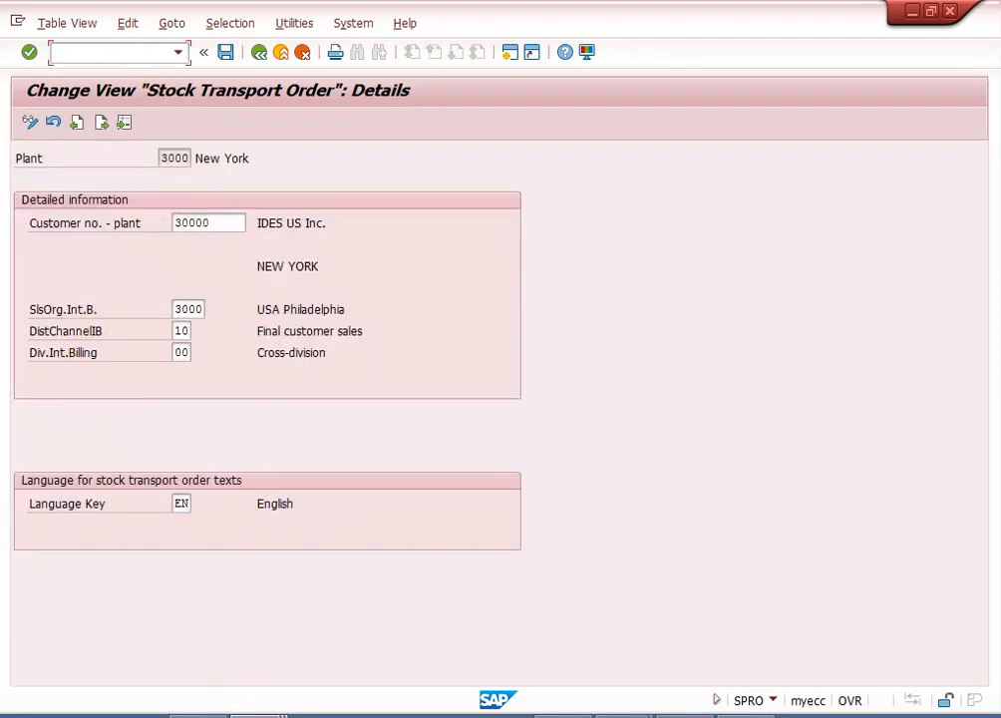
{"action": "type", "text": "/f02"}
{"action": "key", "text": "Return"}
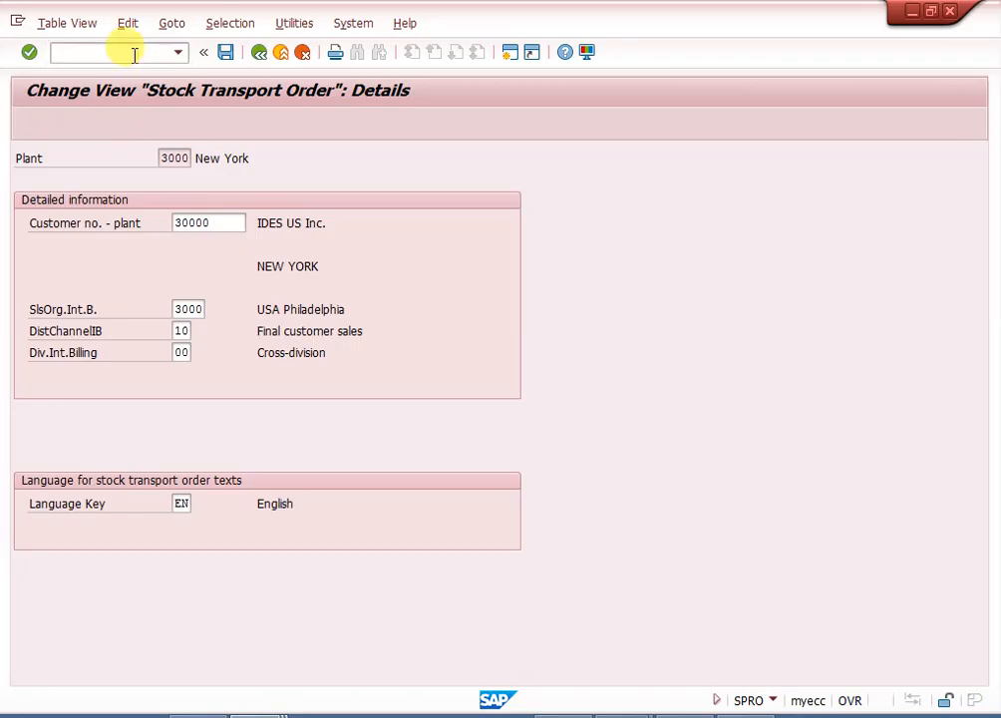
- Open transaction VF02 in a new session, check the payer on the pro forma invoice, and return to plant 3000's shipping details
{"action": "left_click", "coordinate": [113, 53]}
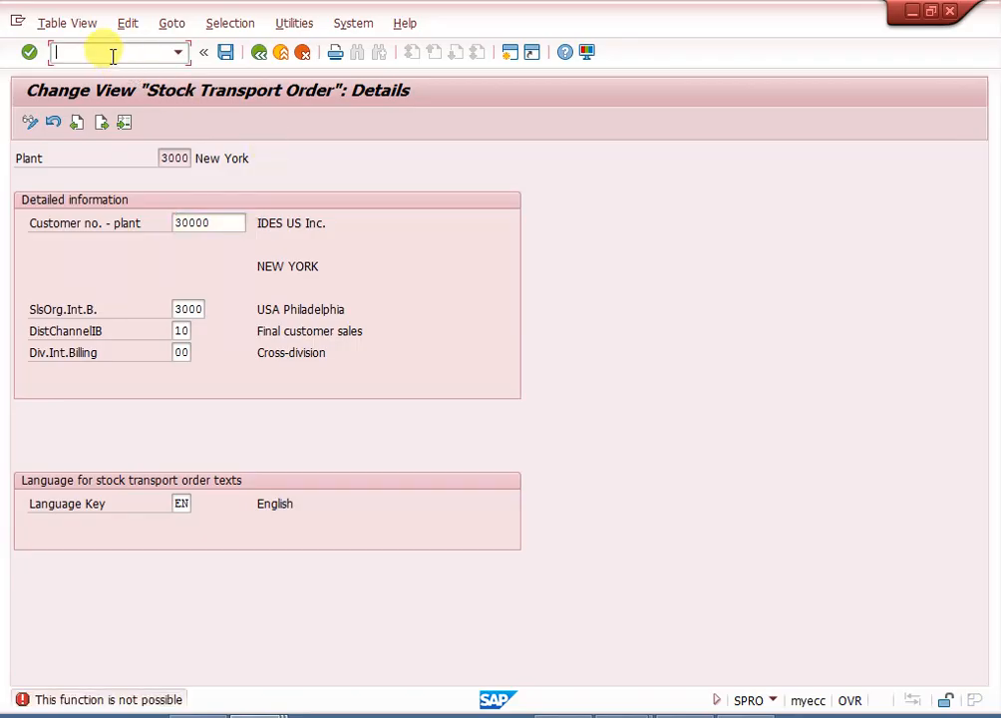
{"action": "type", "text": "/ovf02"}
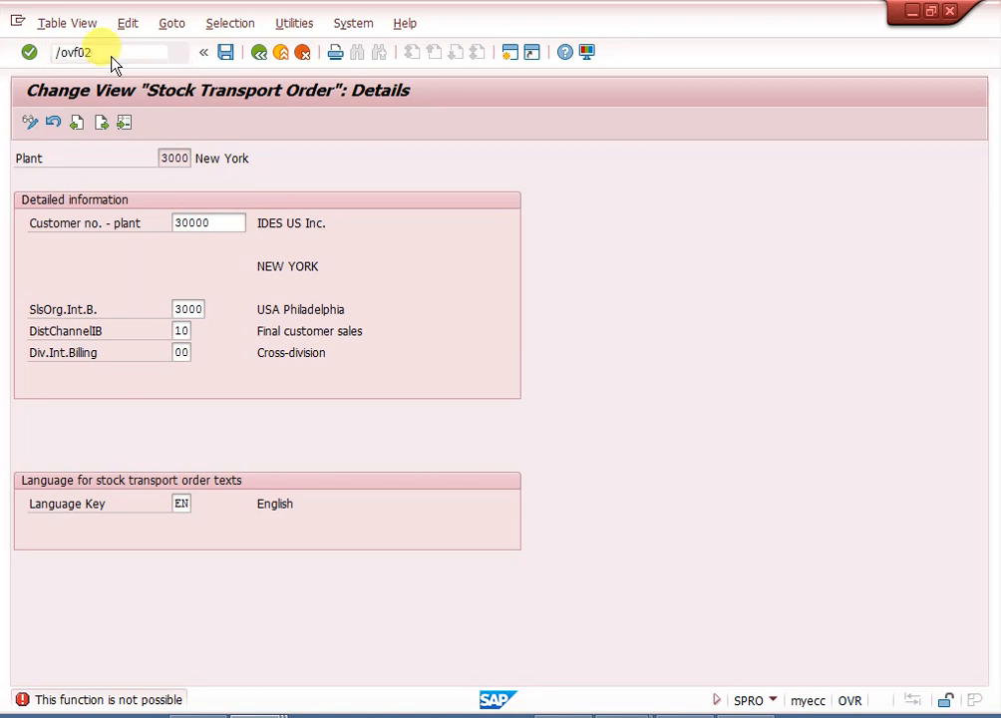
{"action": "key", "text": "Return"}
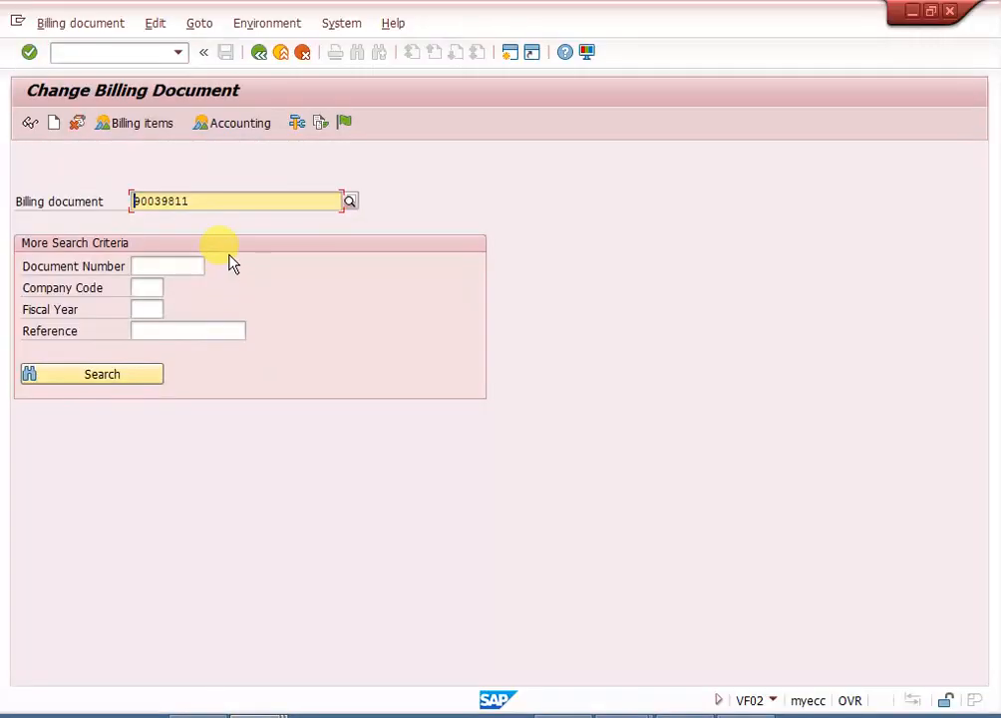
{"action": "key", "text": "Return"}
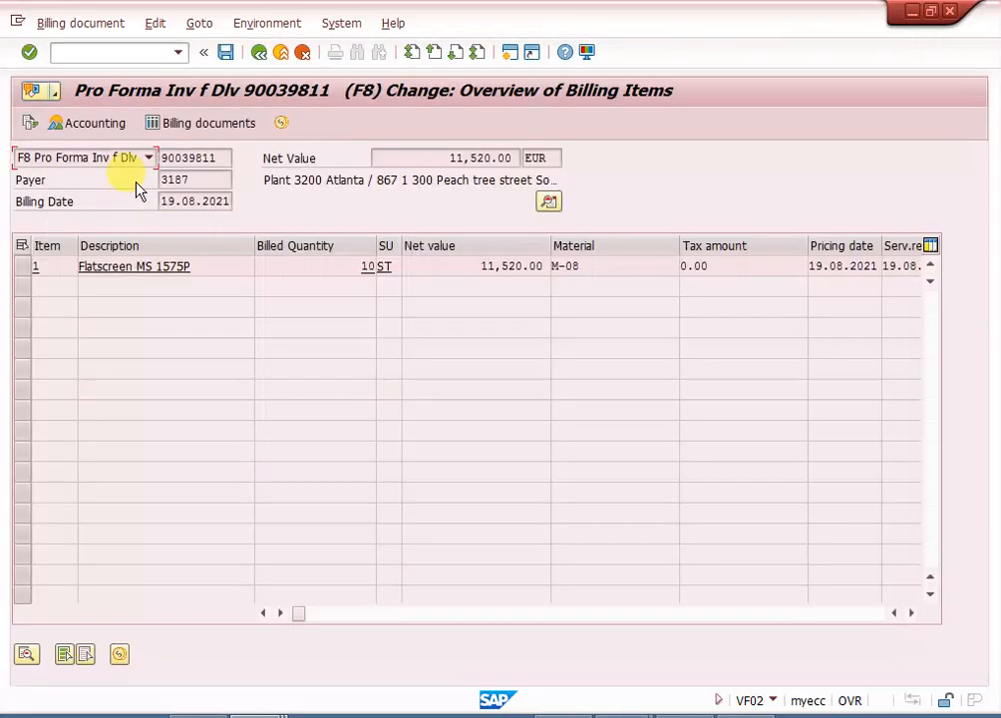
{"action": "left_click", "coordinate": [200, 177]}
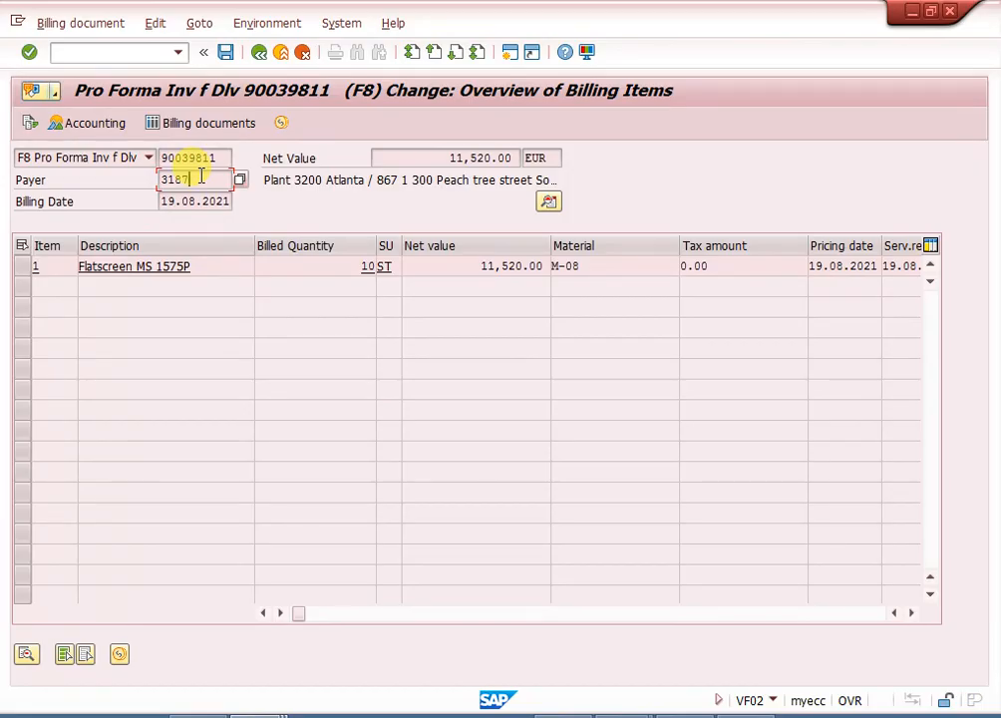
{"action": "key", "text": "F10"}
{"action": "key", "text": "Escape"}
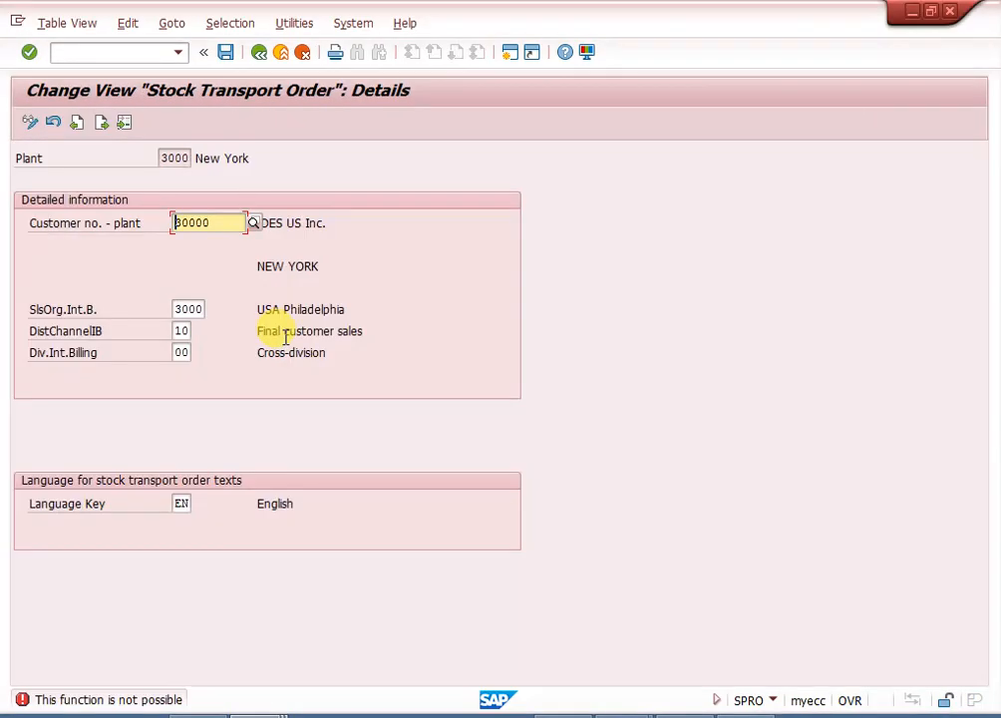
- Open the Assign Delivery Type and Checking Rule activity in the IMG and position the list at document type UB, supplying plant 3000
{"action": "left_click", "coordinate": [259, 53]}
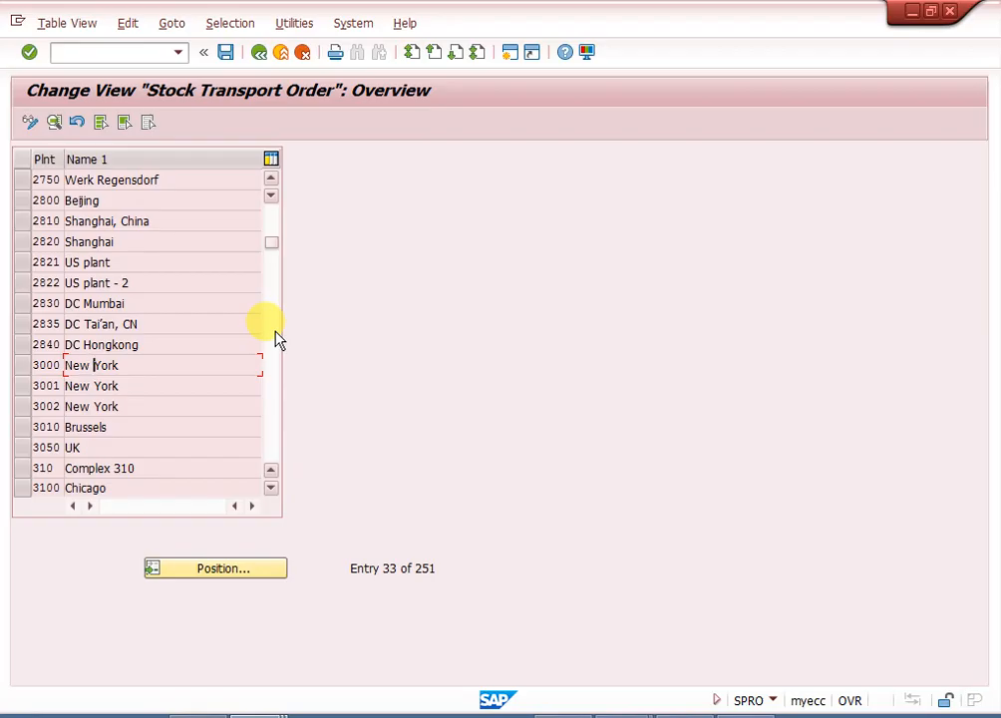
{"action": "left_click", "coordinate": [257, 56]}
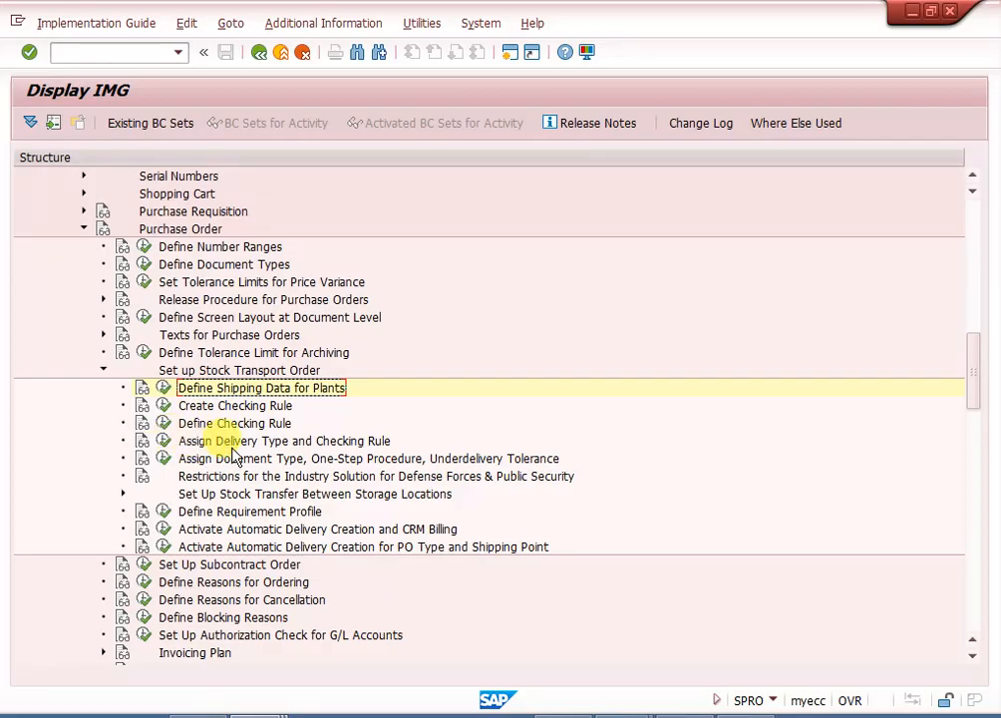
{"action": "left_click", "coordinate": [165, 441]}
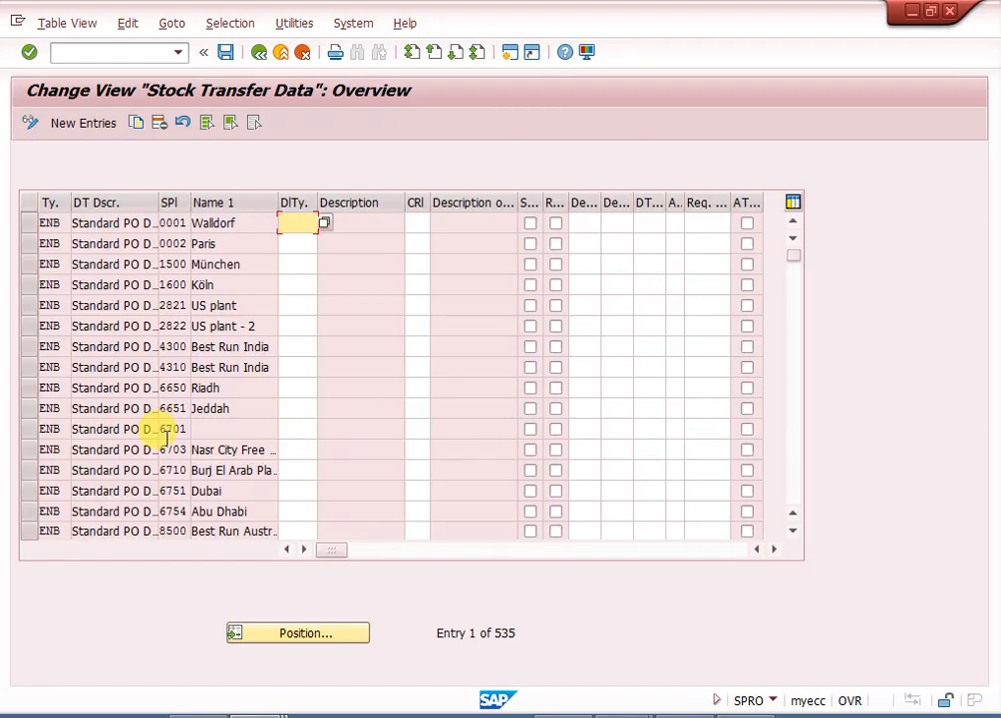
{"action": "left_click", "coordinate": [291, 641]}
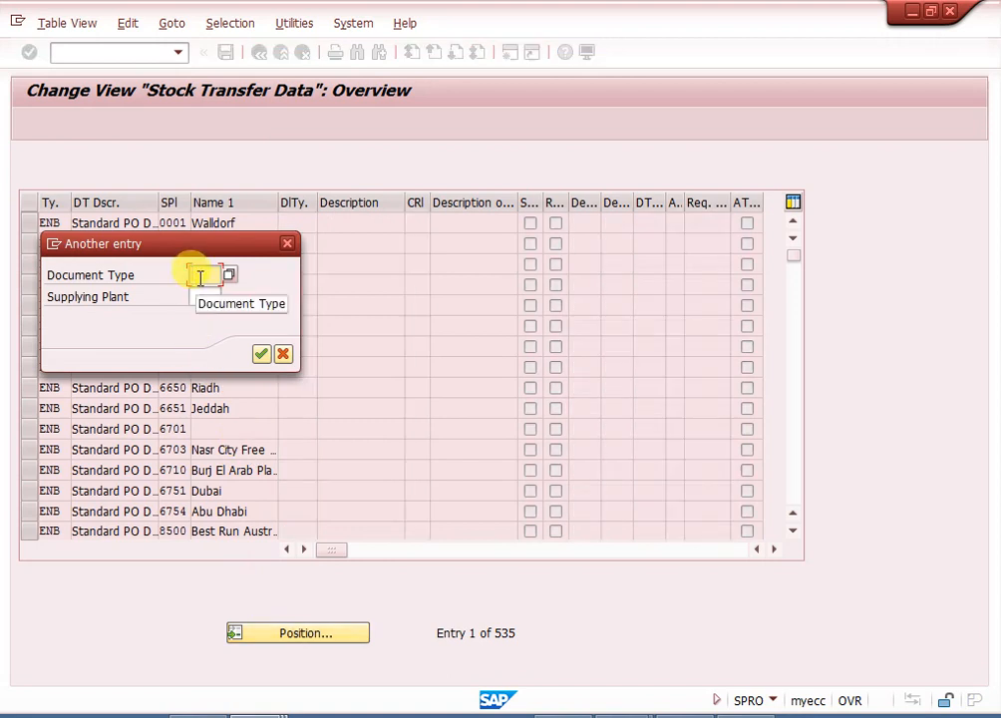
{"action": "type", "text": "ub"}
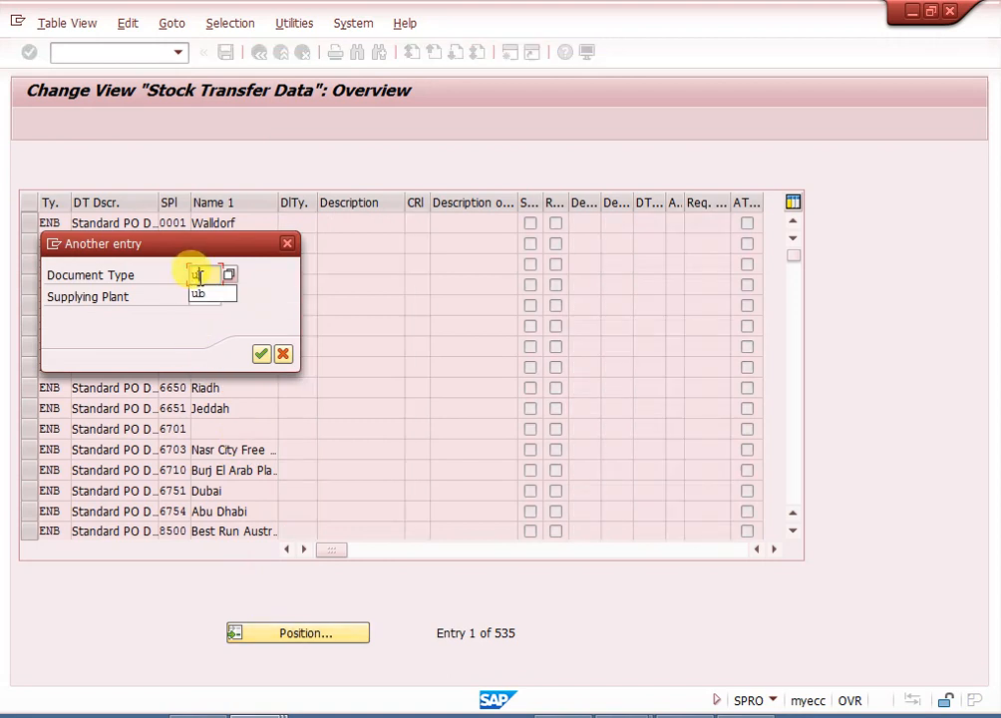
{"action": "key", "text": "Tab"}
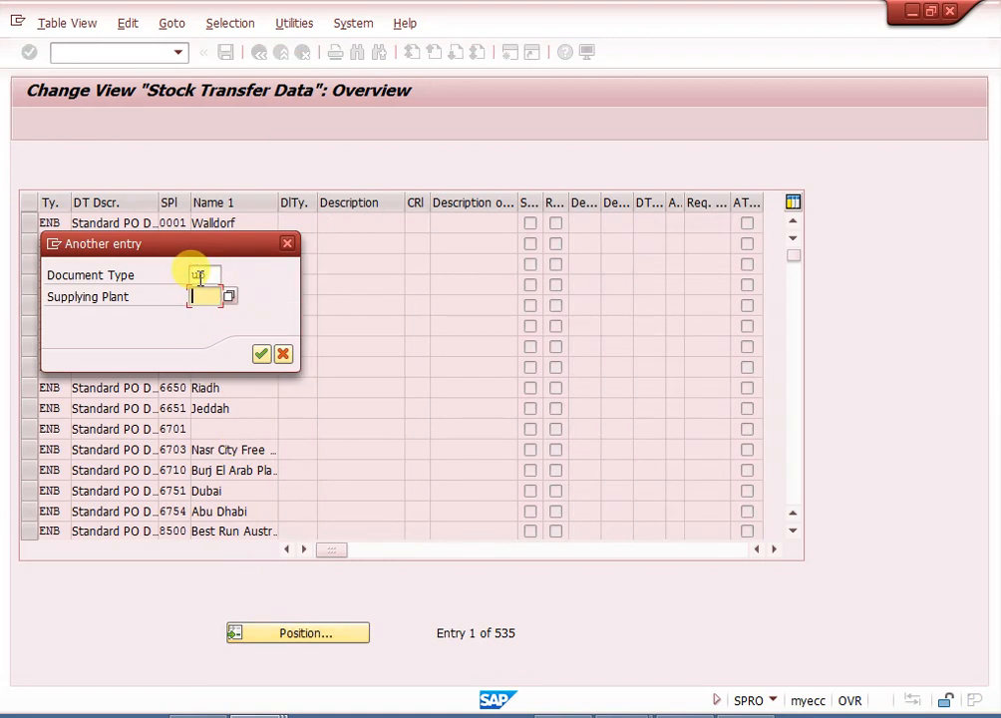
{"action": "type", "text": "3000"}
{"action": "key", "text": "Return"}
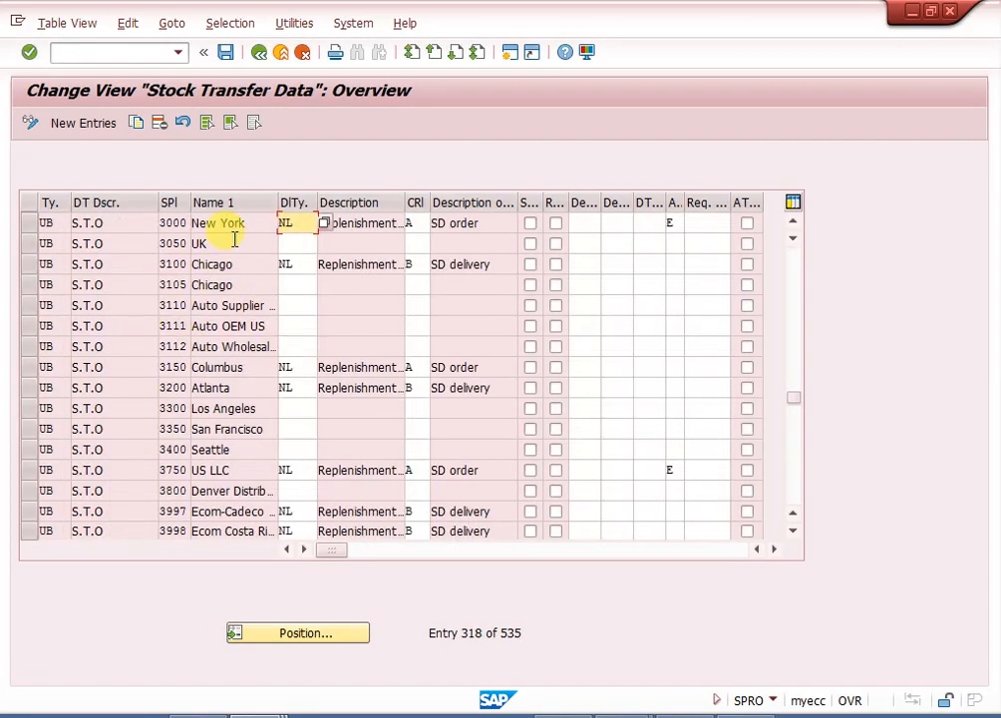
- Check the delivery type and checking rule assigned to supplying plants 3000 and 3200 for document type UB, and return to the IMG
{"action": "left_click", "coordinate": [416, 223]}
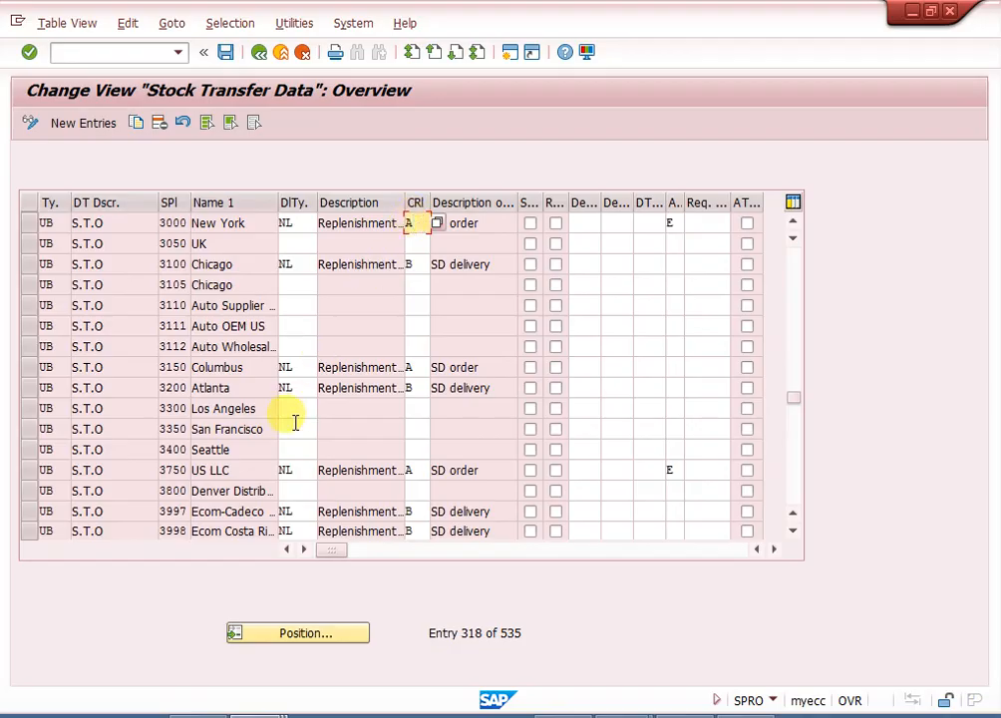
{"action": "left_click", "coordinate": [221, 390]}
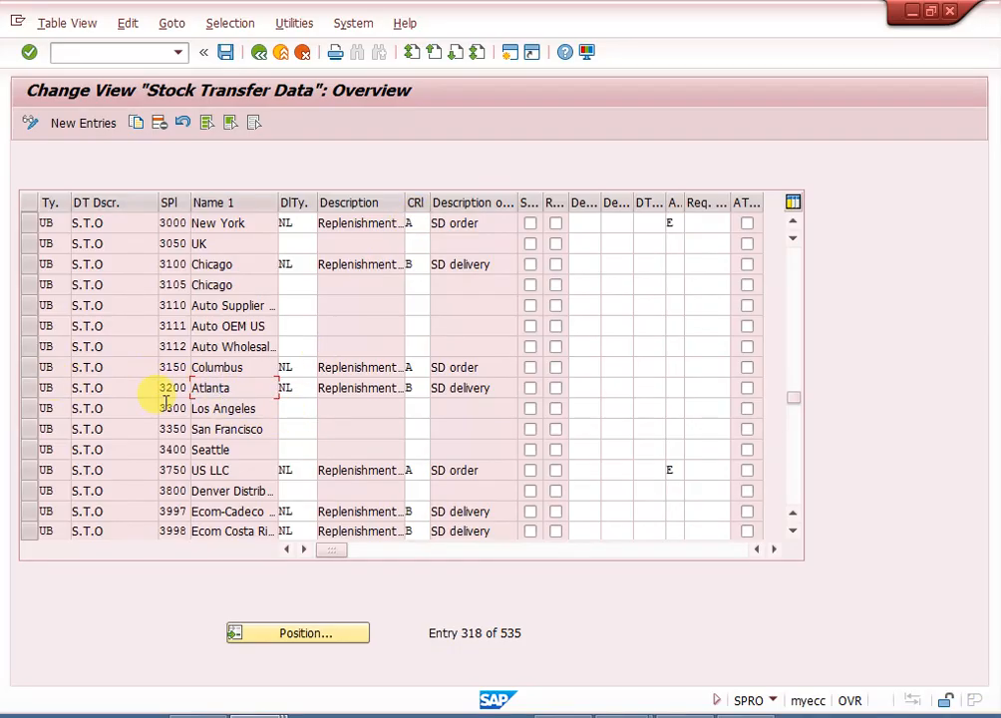
{"action": "left_click", "coordinate": [309, 391]}
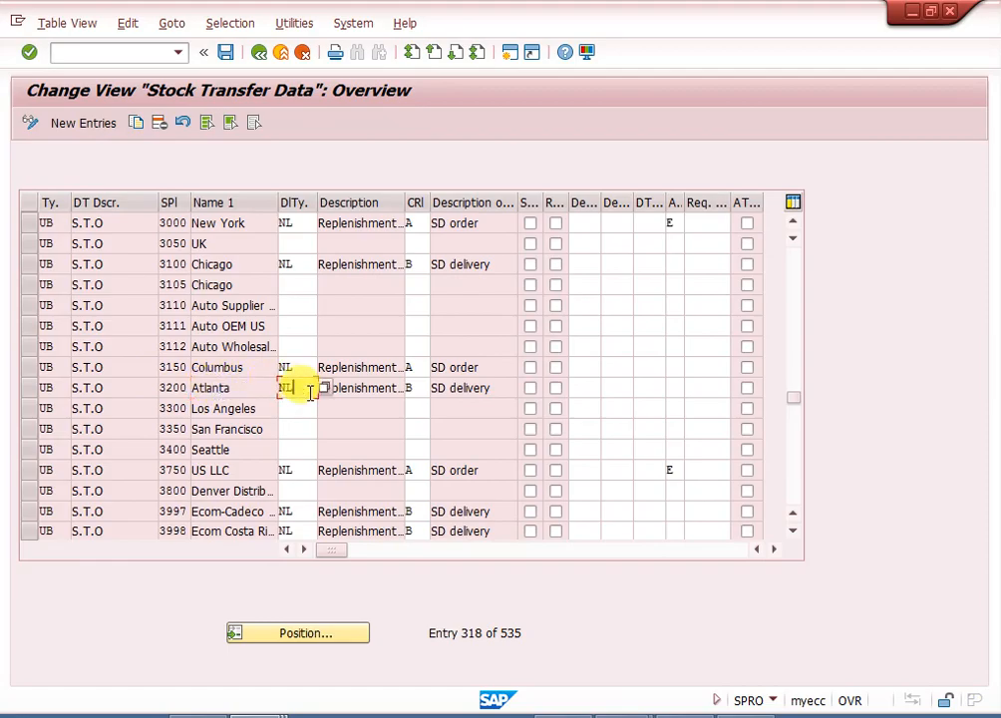
{"action": "left_click", "coordinate": [421, 387]}
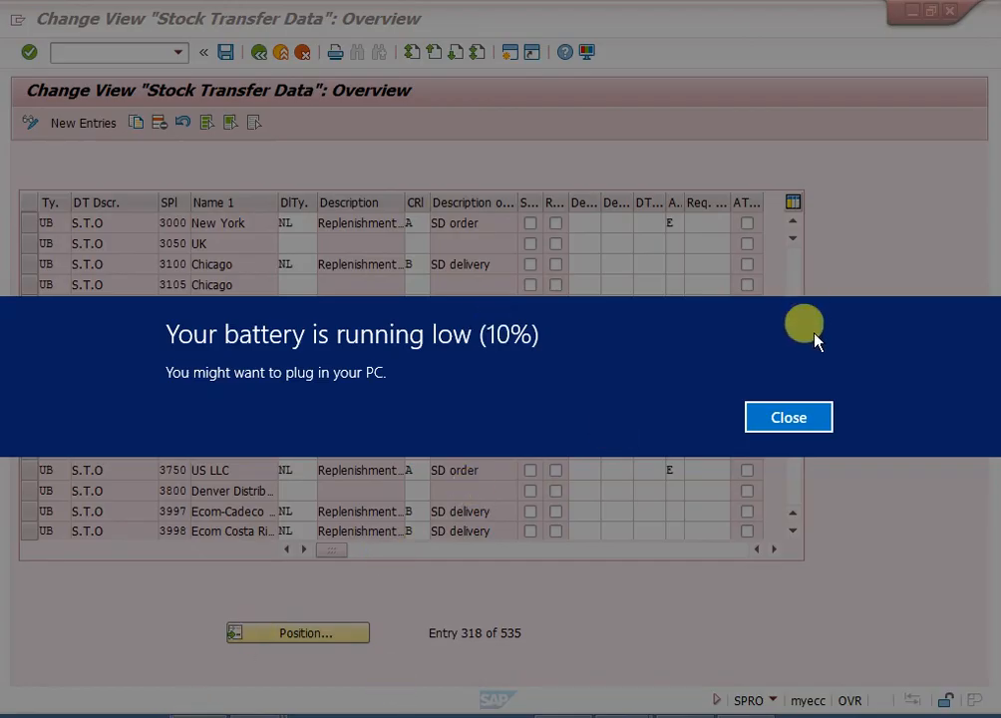
{"action": "left_click", "coordinate": [787, 418]}
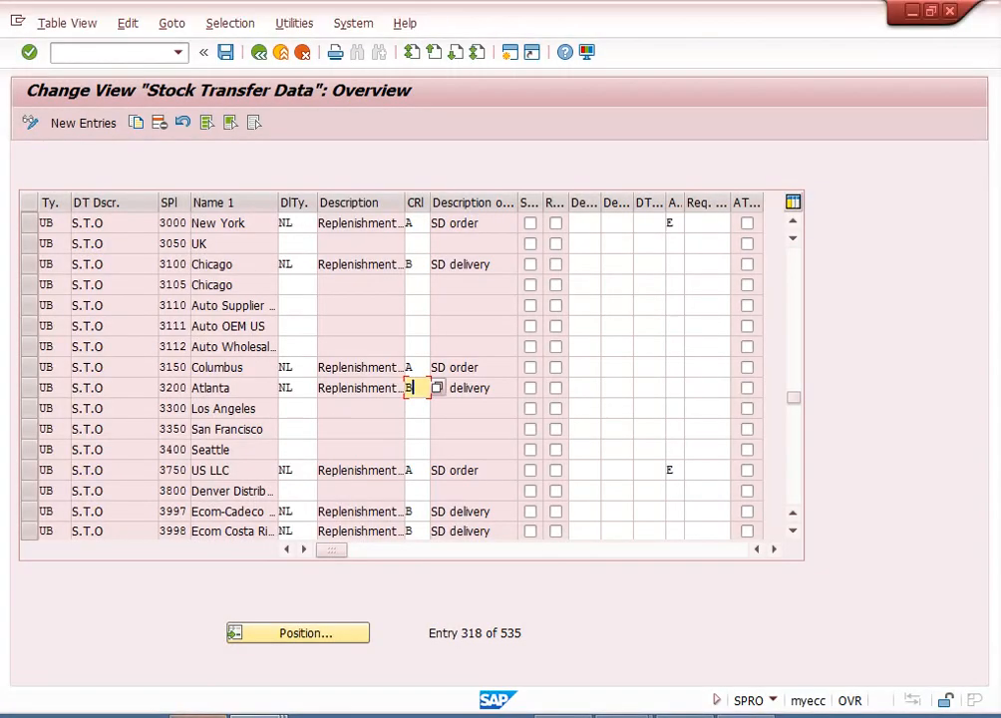
{"action": "left_click", "coordinate": [228, 715]}
{"action": "left_click", "coordinate": [384, 670]}
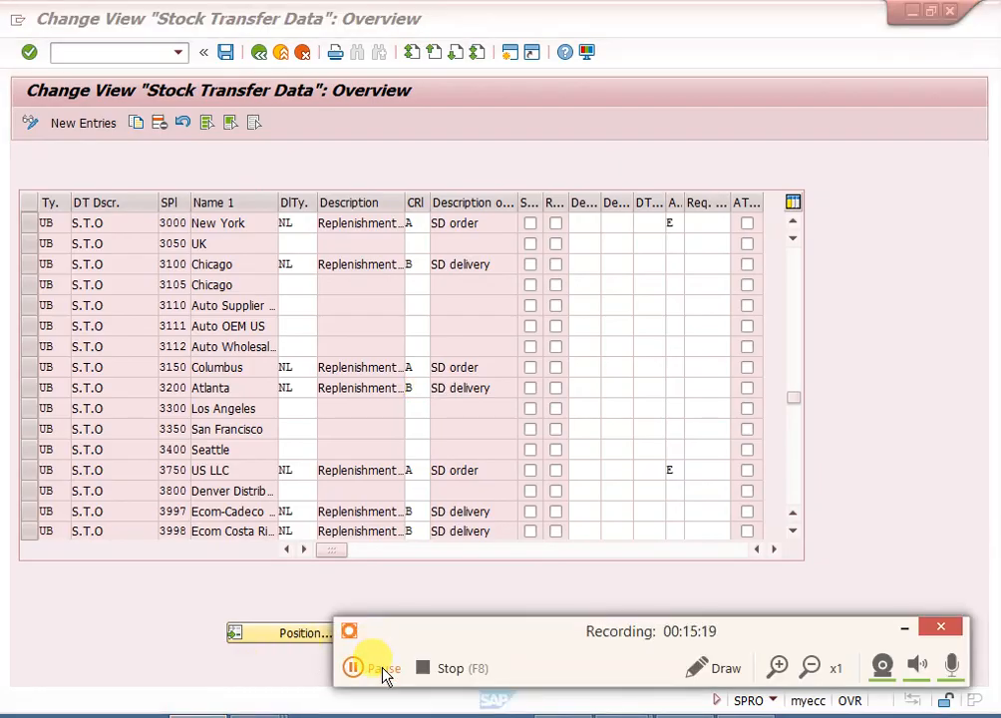
{"action": "left_click", "coordinate": [901, 634]}
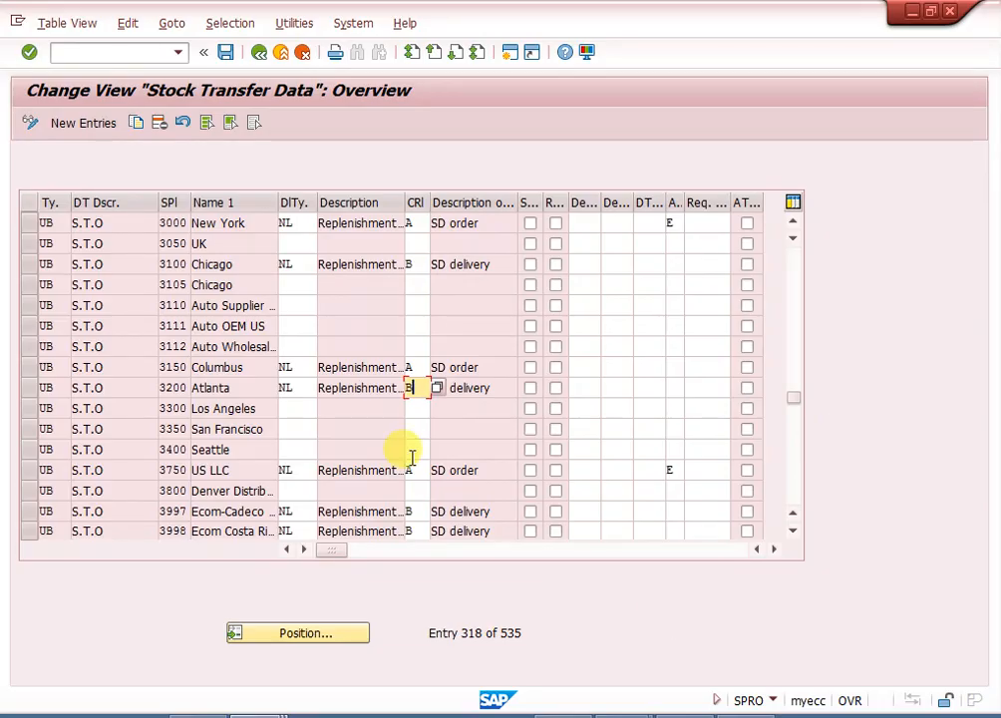
{"action": "left_click", "coordinate": [258, 52]}
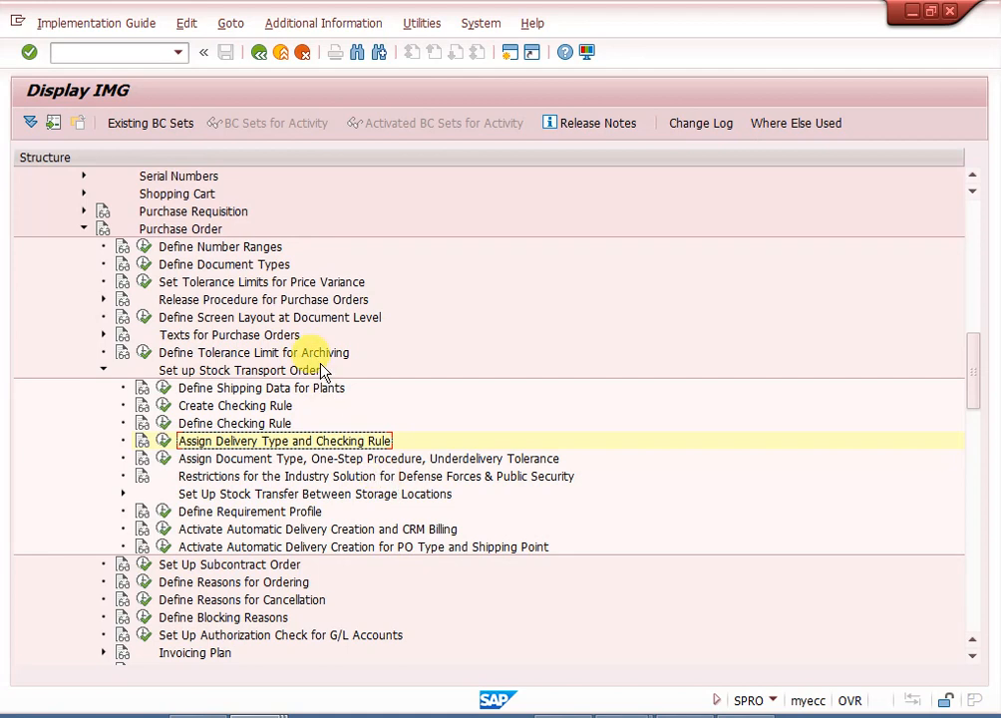
{"action": "left_click", "coordinate": [184, 123]}
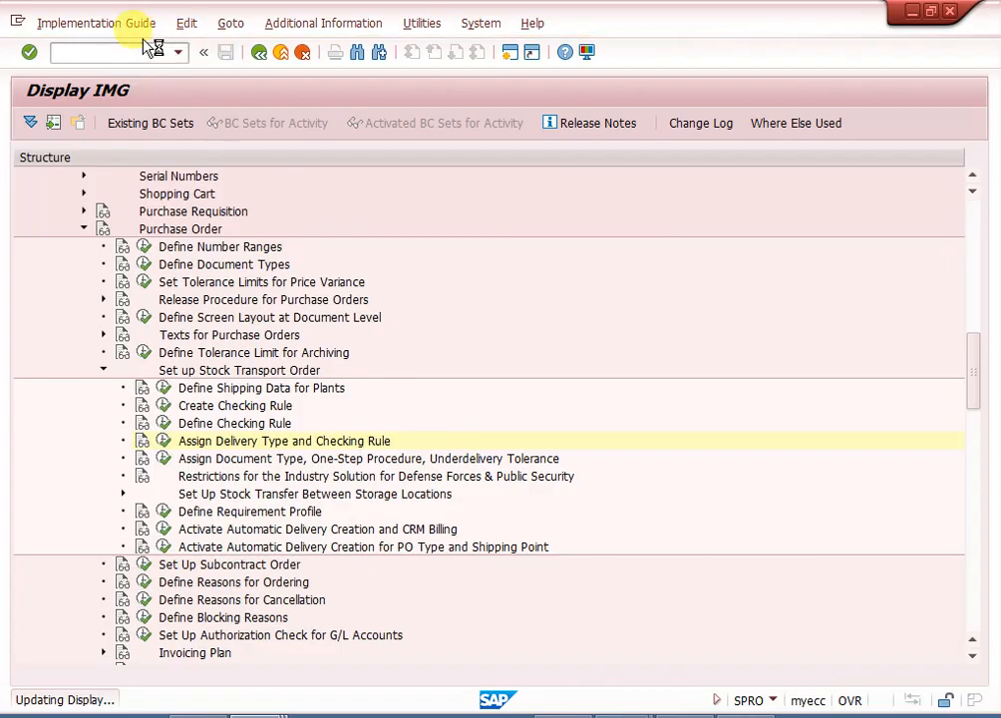
{"action": "left_click", "coordinate": [18, 21]}
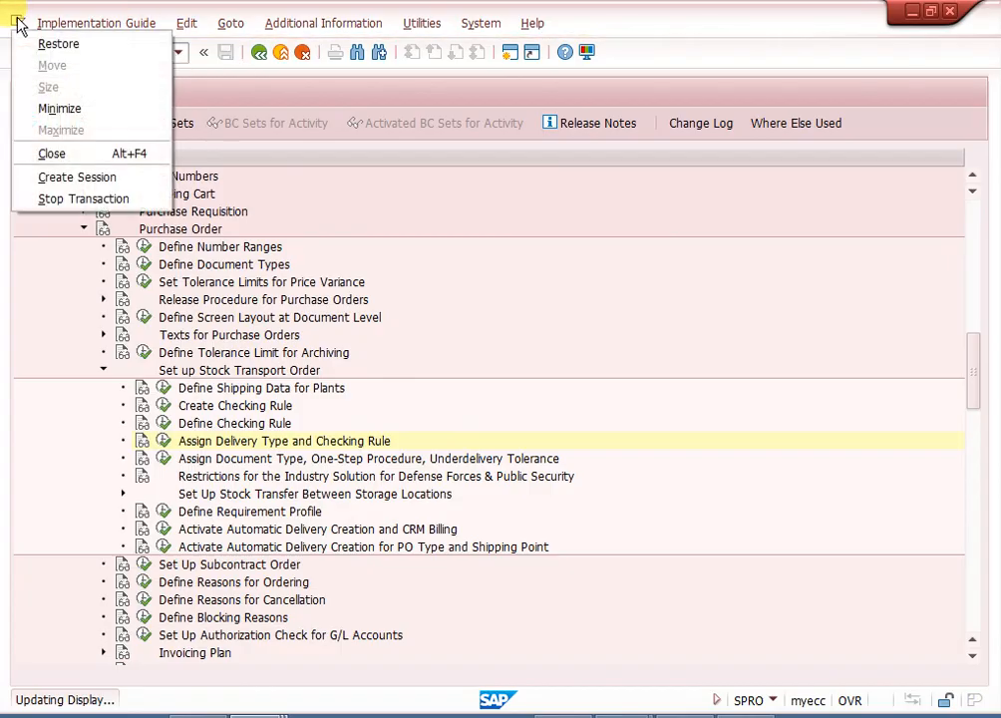
{"action": "left_click", "coordinate": [63, 204]}
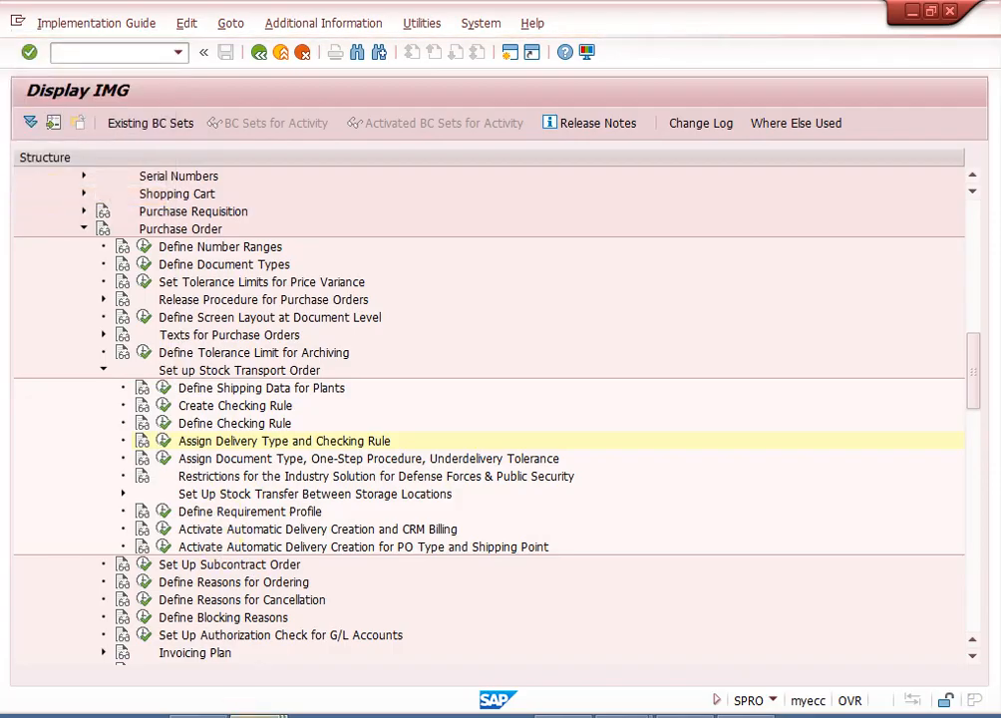
- Open the billing copy-control transaction VTFL in the session showing the stock overview of material M-08
{"action": "left_click", "coordinate": [258, 715]}
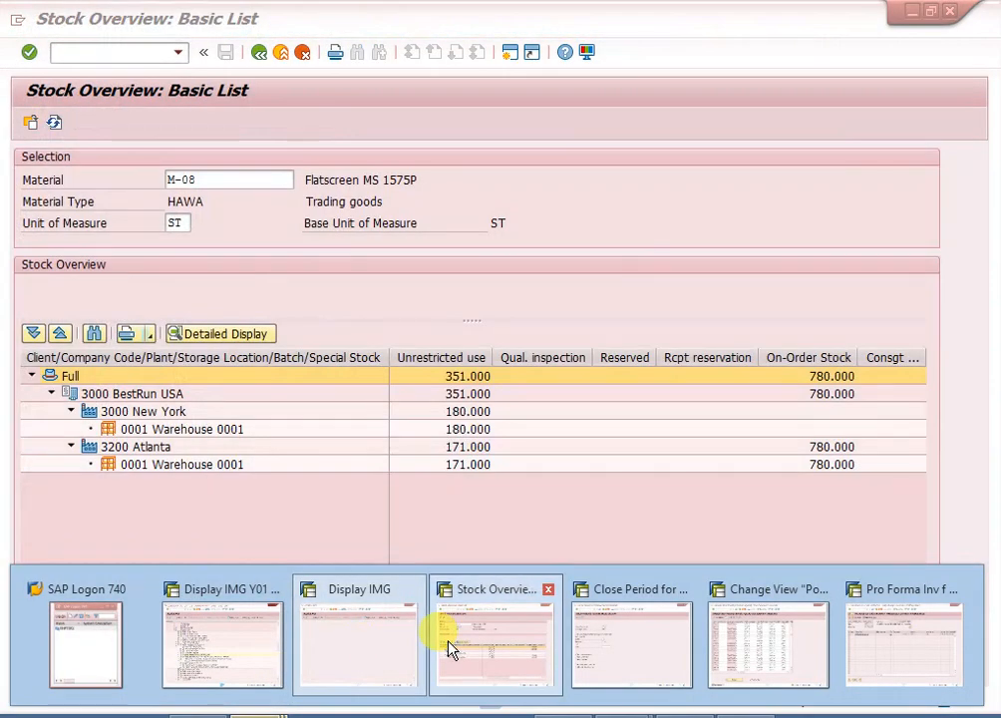
{"action": "left_click", "coordinate": [449, 648]}
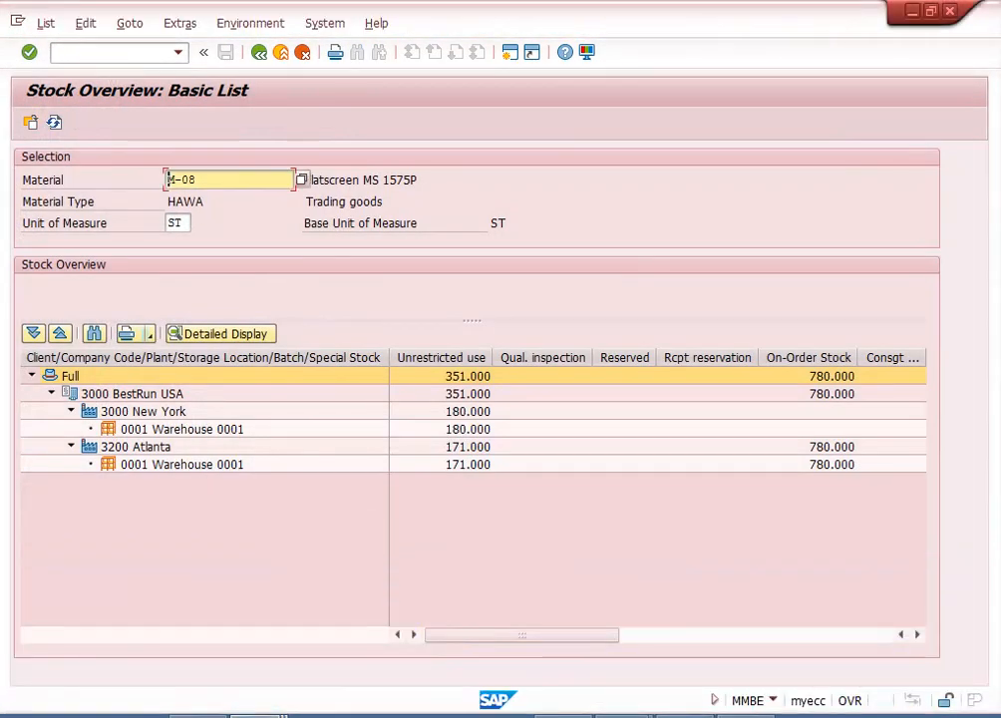
{"action": "left_click", "coordinate": [88, 49]}
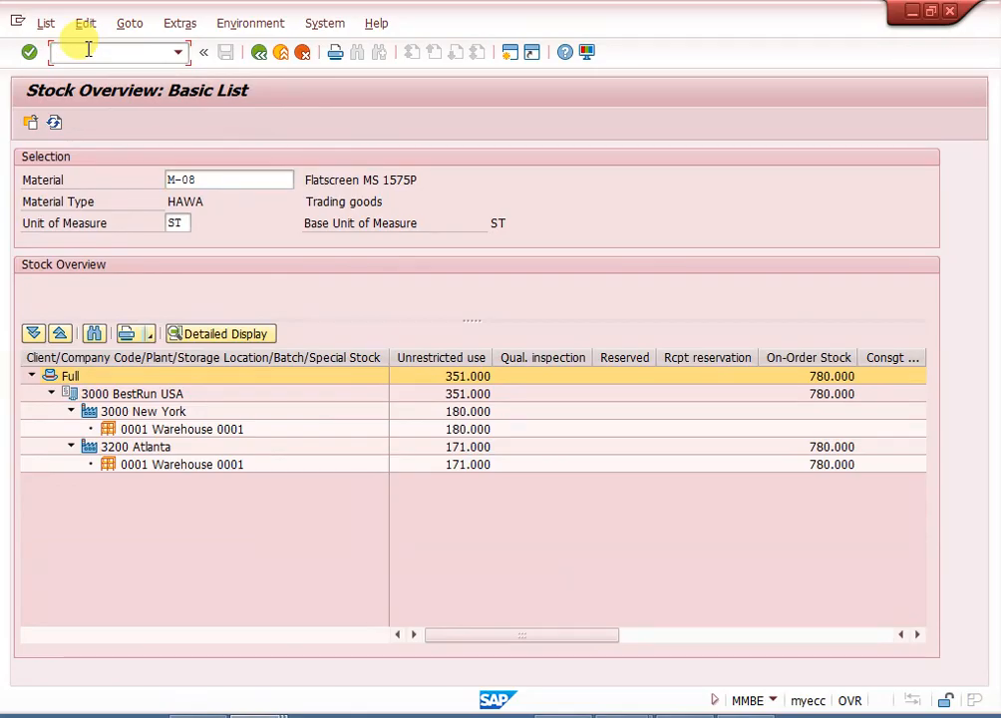
{"action": "type", "text": "/nvtfl"}
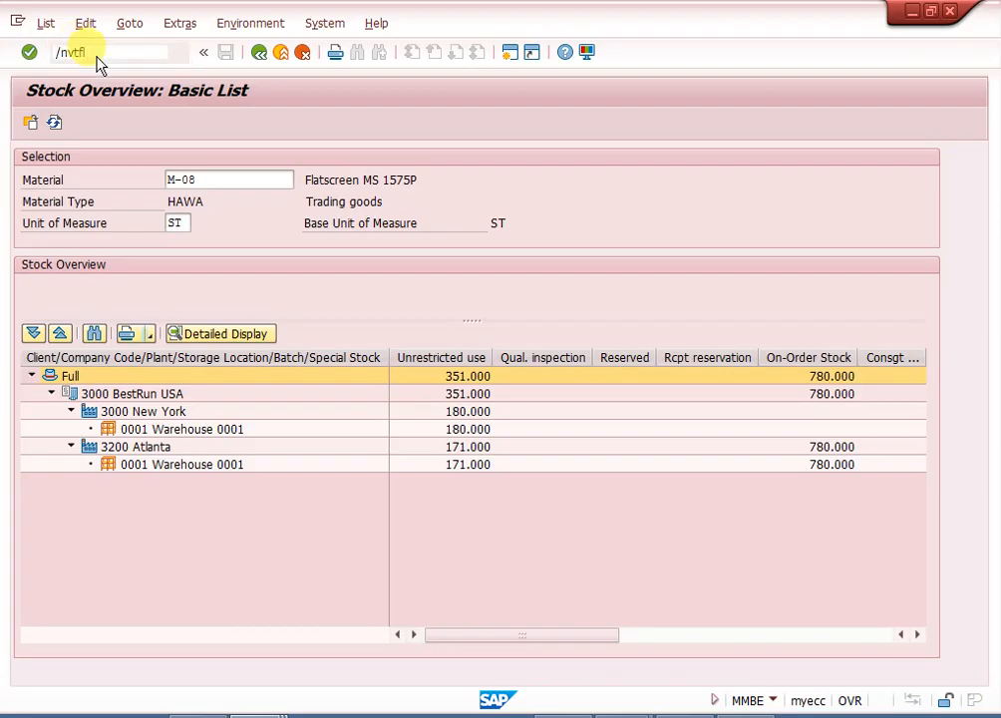
{"action": "key", "text": "Return"}
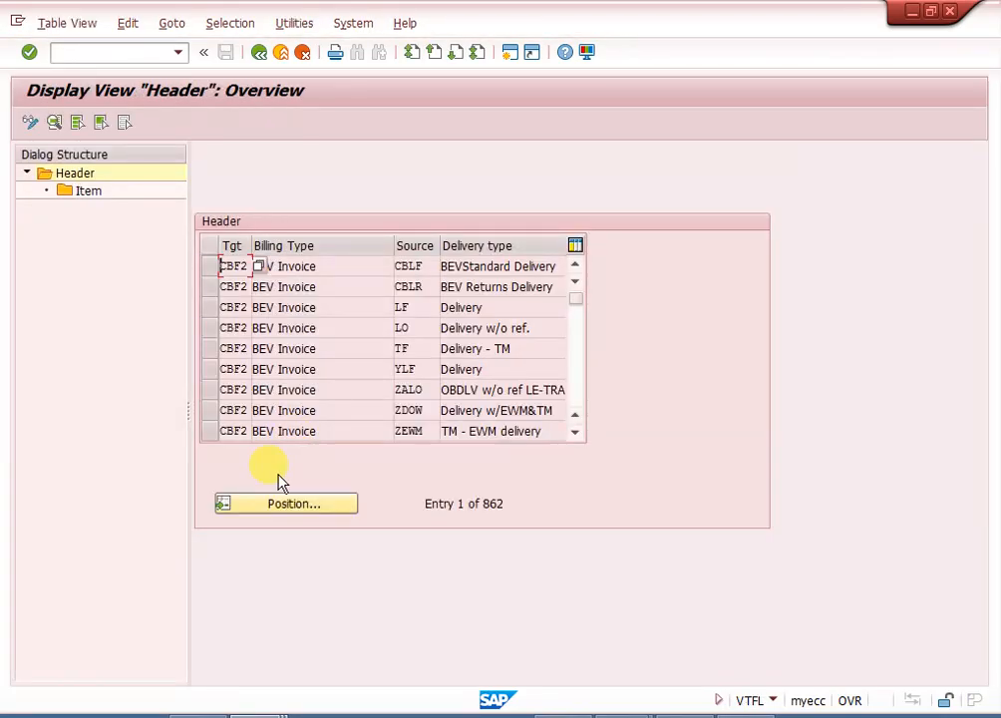
- Position the header list at billing type F8 and delivery type NL, and display that entry's header copying details
{"action": "left_click", "coordinate": [276, 507]}
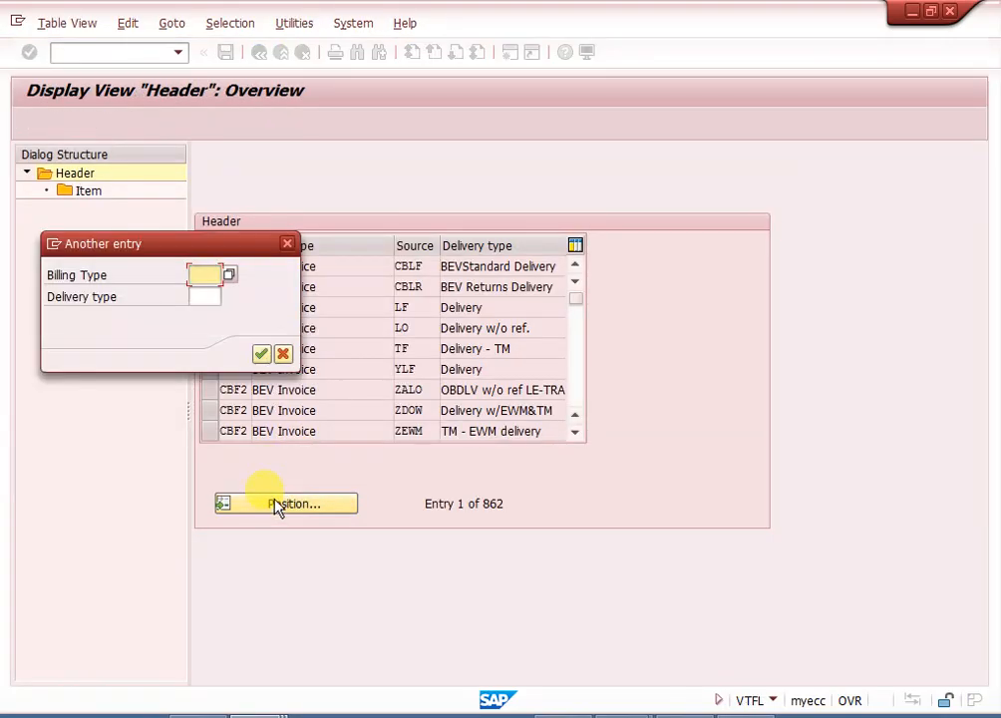
{"action": "type", "text": "f8"}
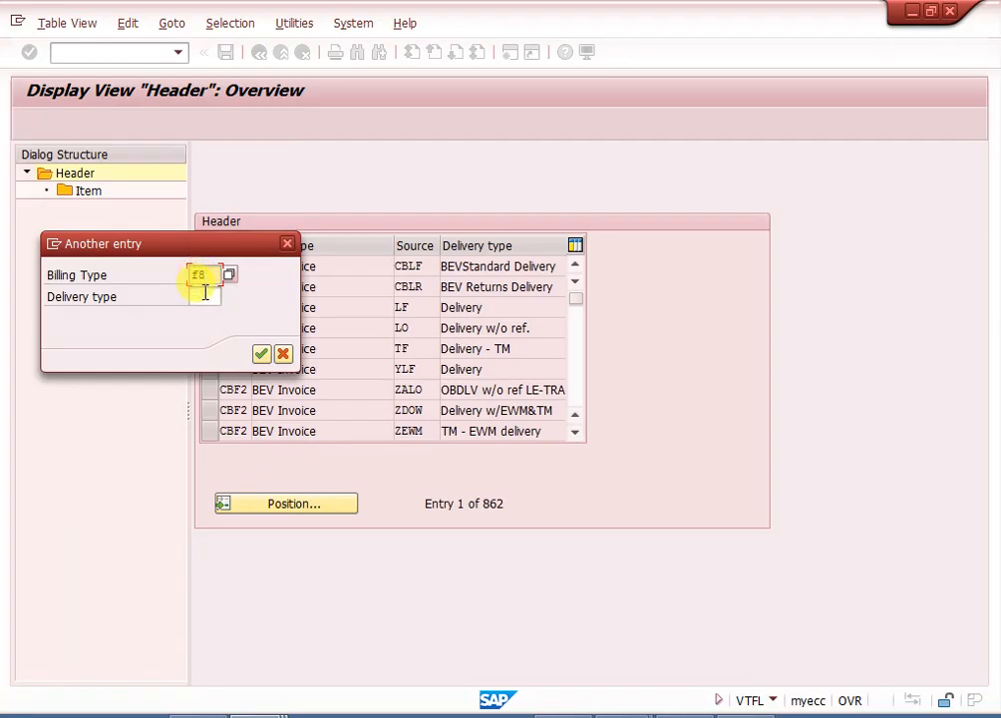
{"action": "left_click", "coordinate": [205, 292]}
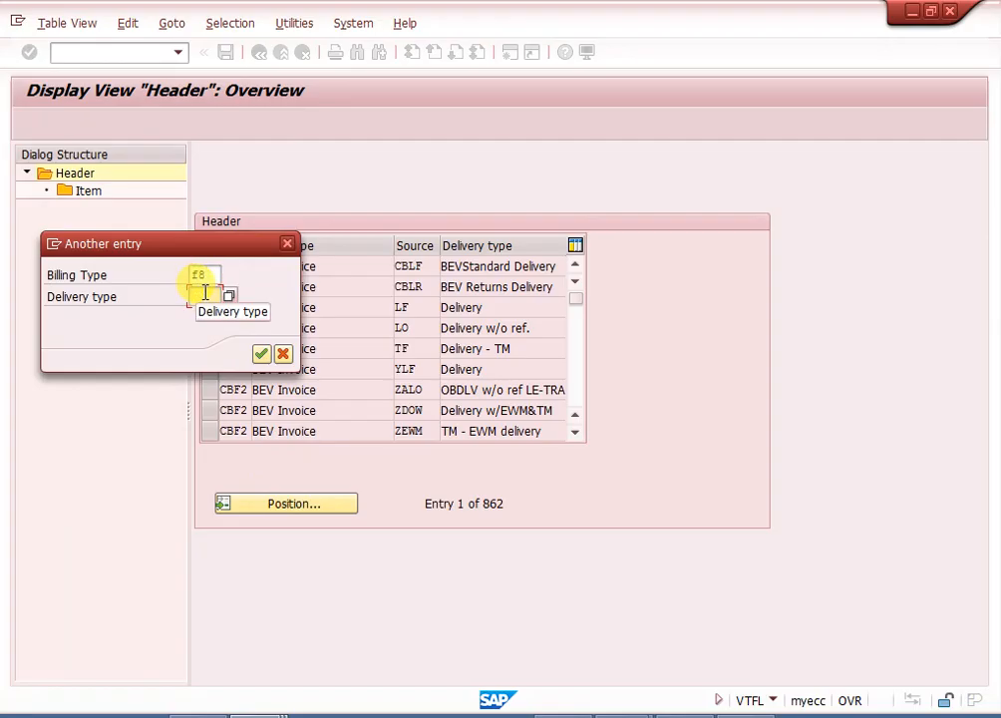
{"action": "type", "text": "nl"}
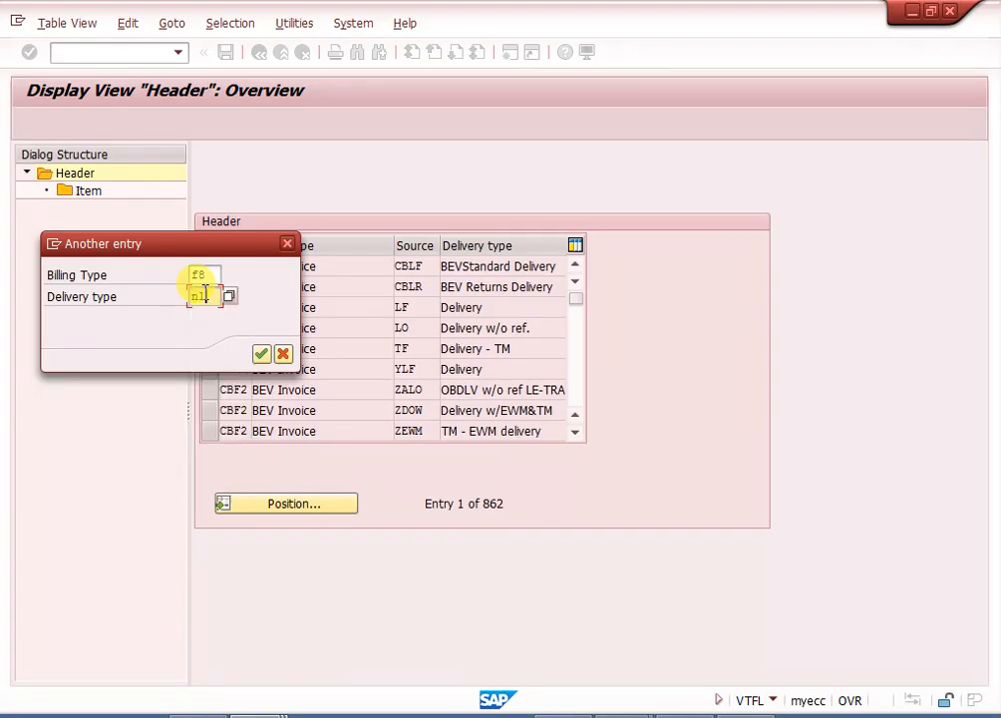
{"action": "key", "text": "Return"}
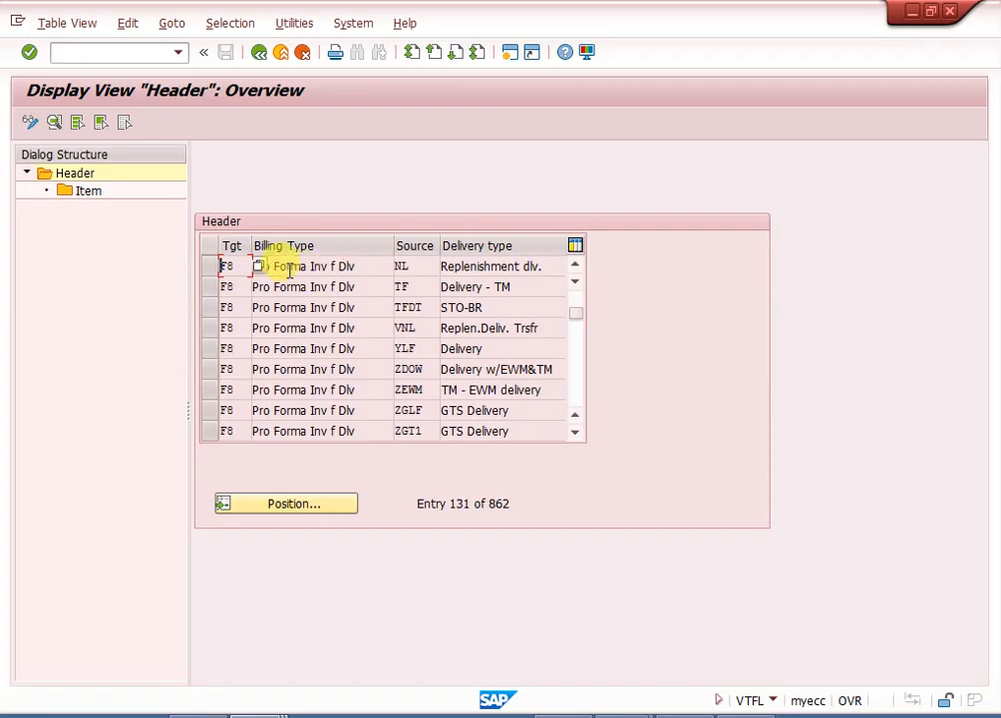
{"action": "double_click", "coordinate": [297, 275]}
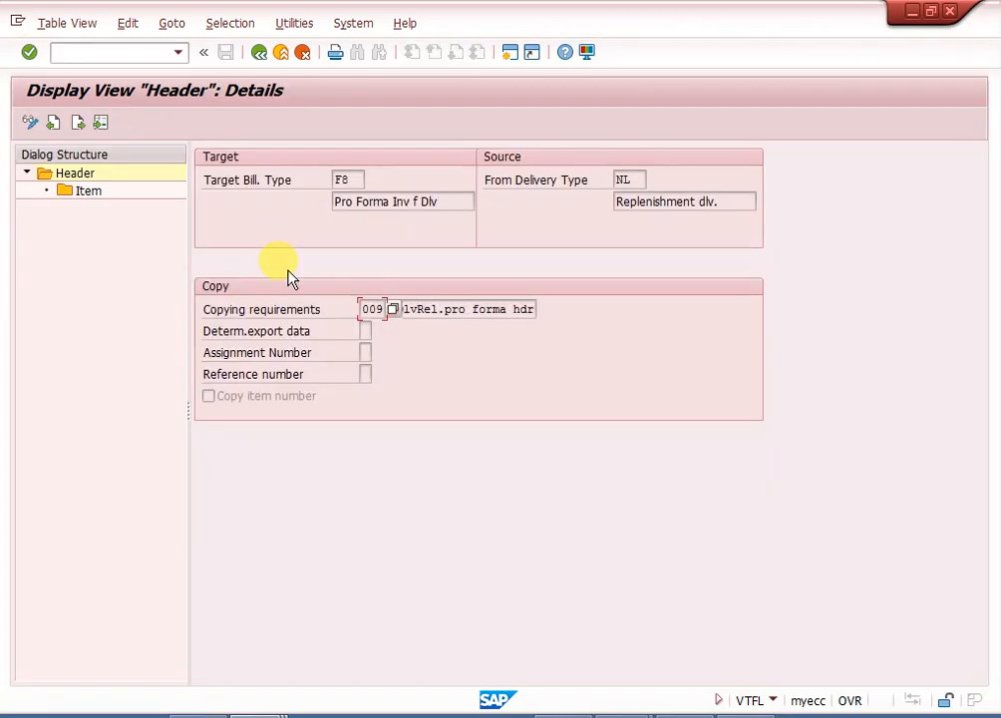
- Review the item-level copy control for item category NLN under F8 from NL, and return to the header level
{"action": "double_click", "coordinate": [93, 195]}
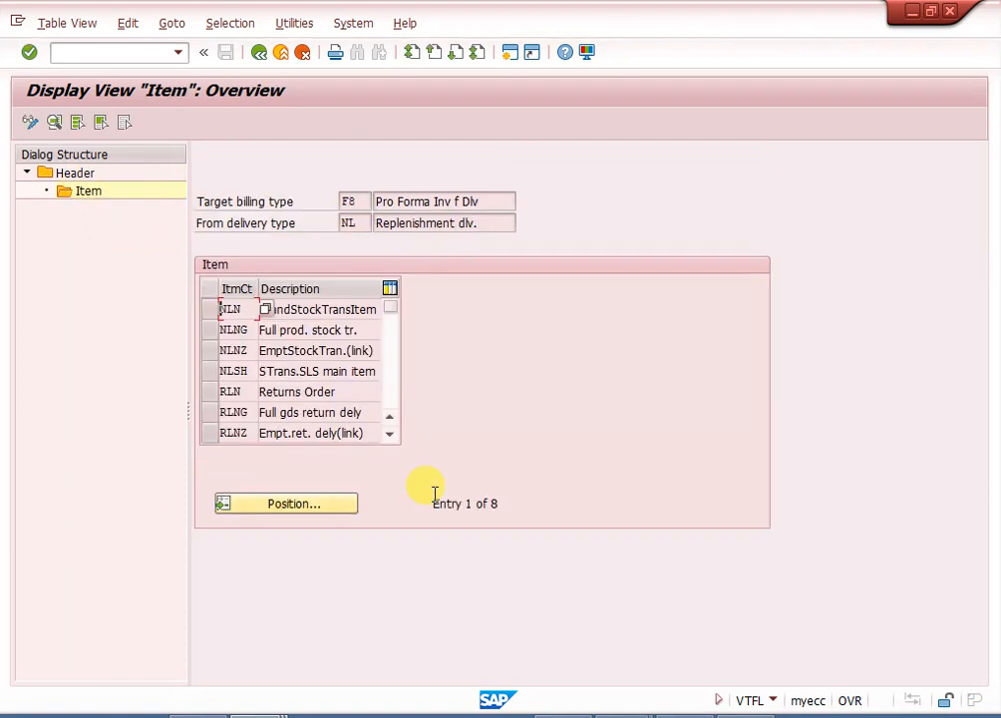
{"action": "left_click", "coordinate": [324, 311]}
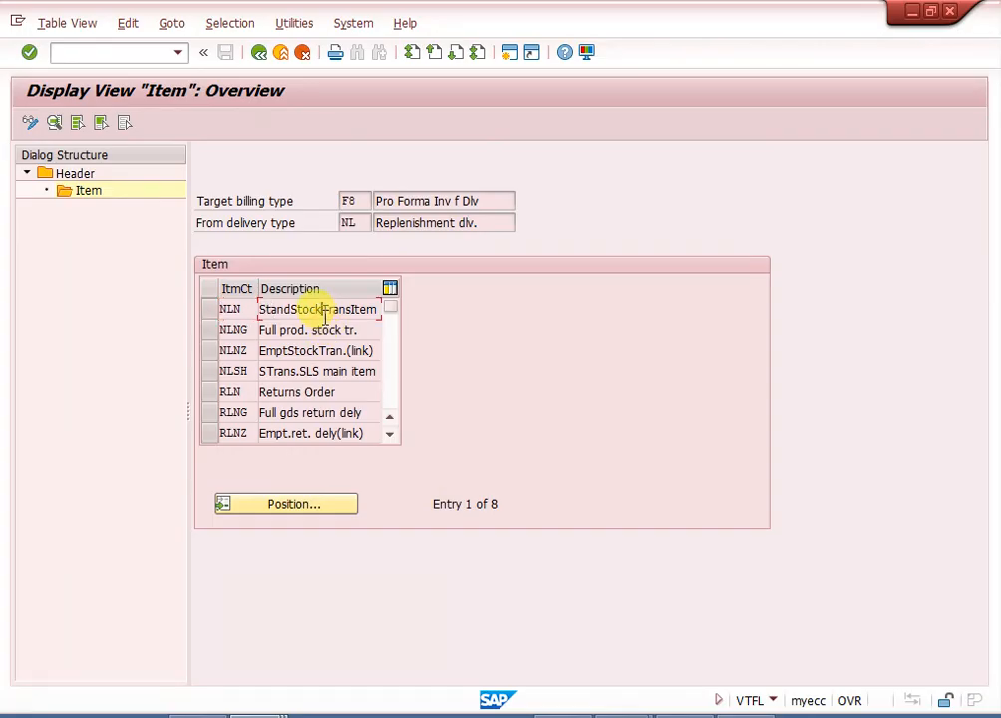
{"action": "double_click", "coordinate": [234, 324]}
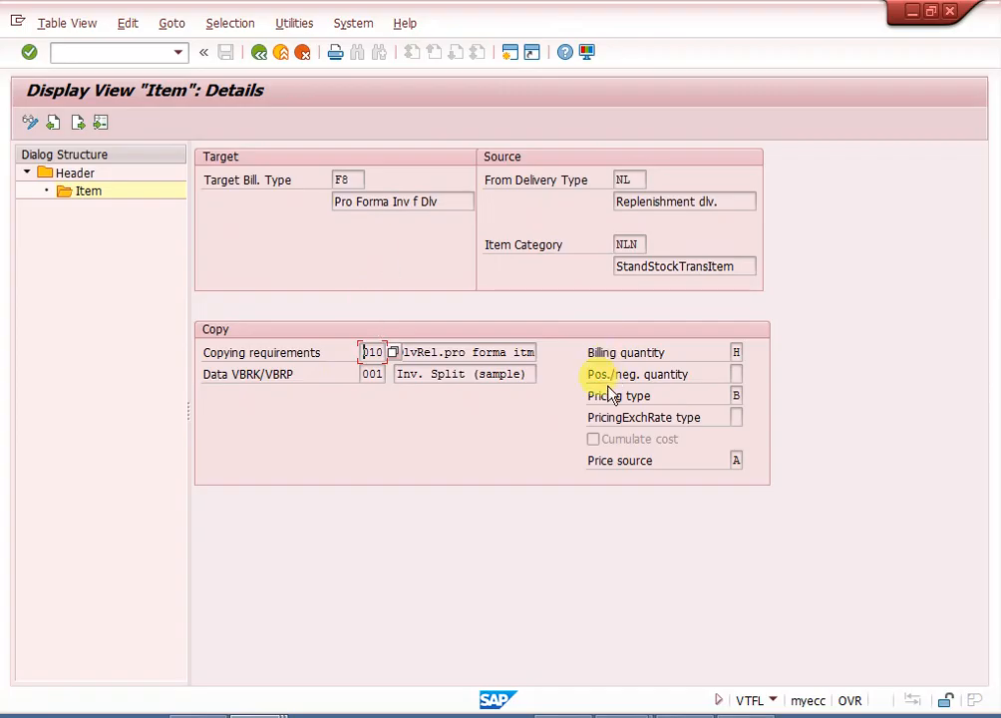
{"action": "left_click", "coordinate": [258, 52]}
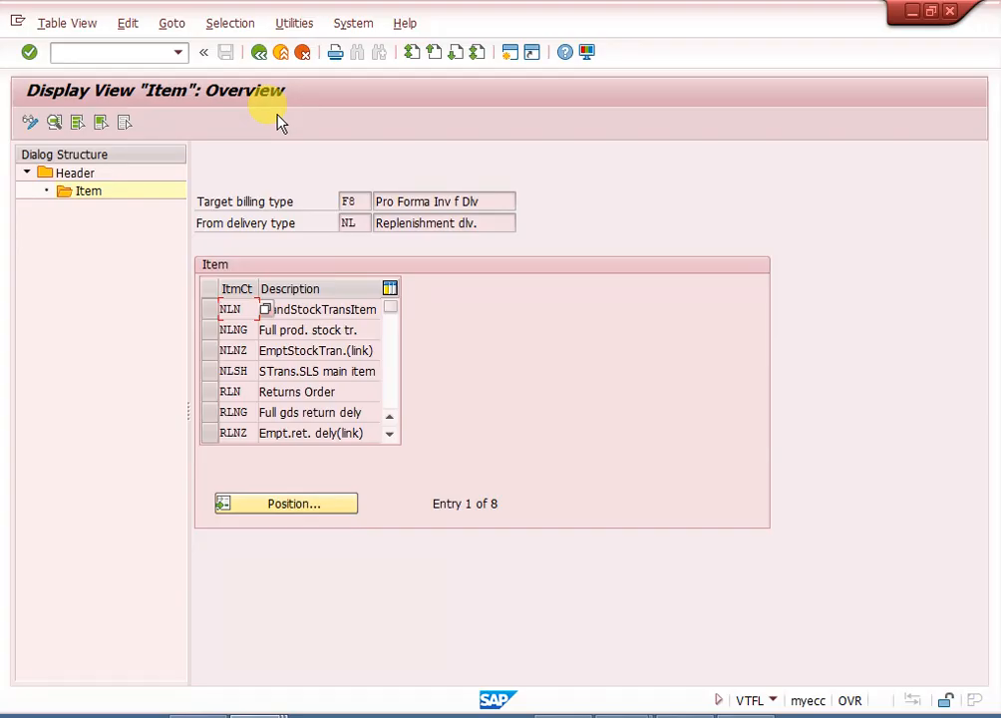
{"action": "left_click", "coordinate": [258, 54]}
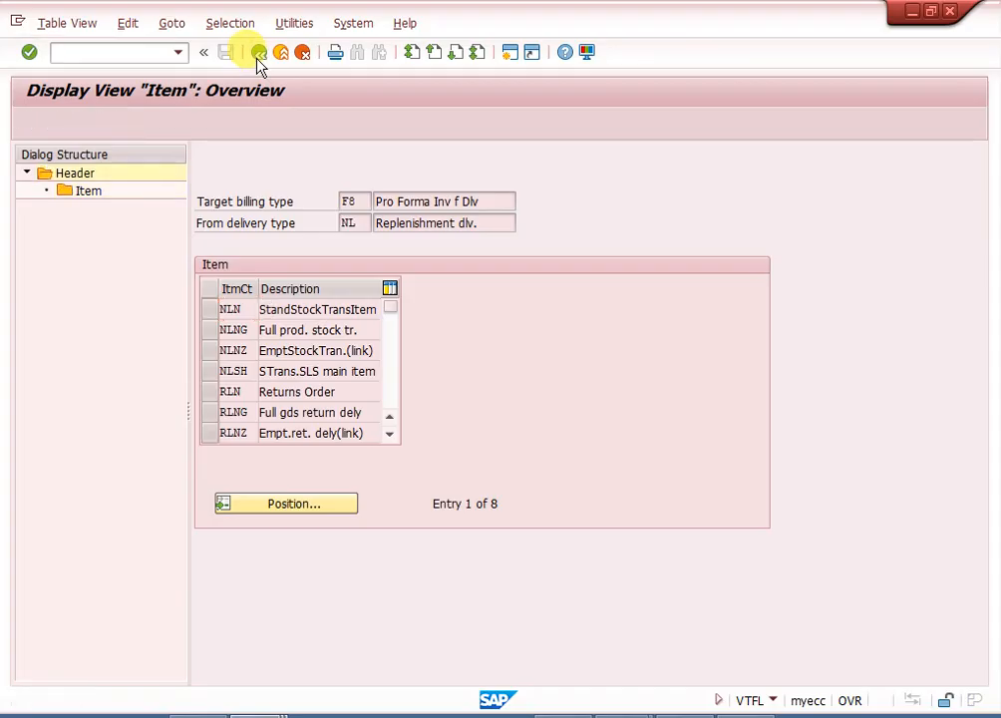